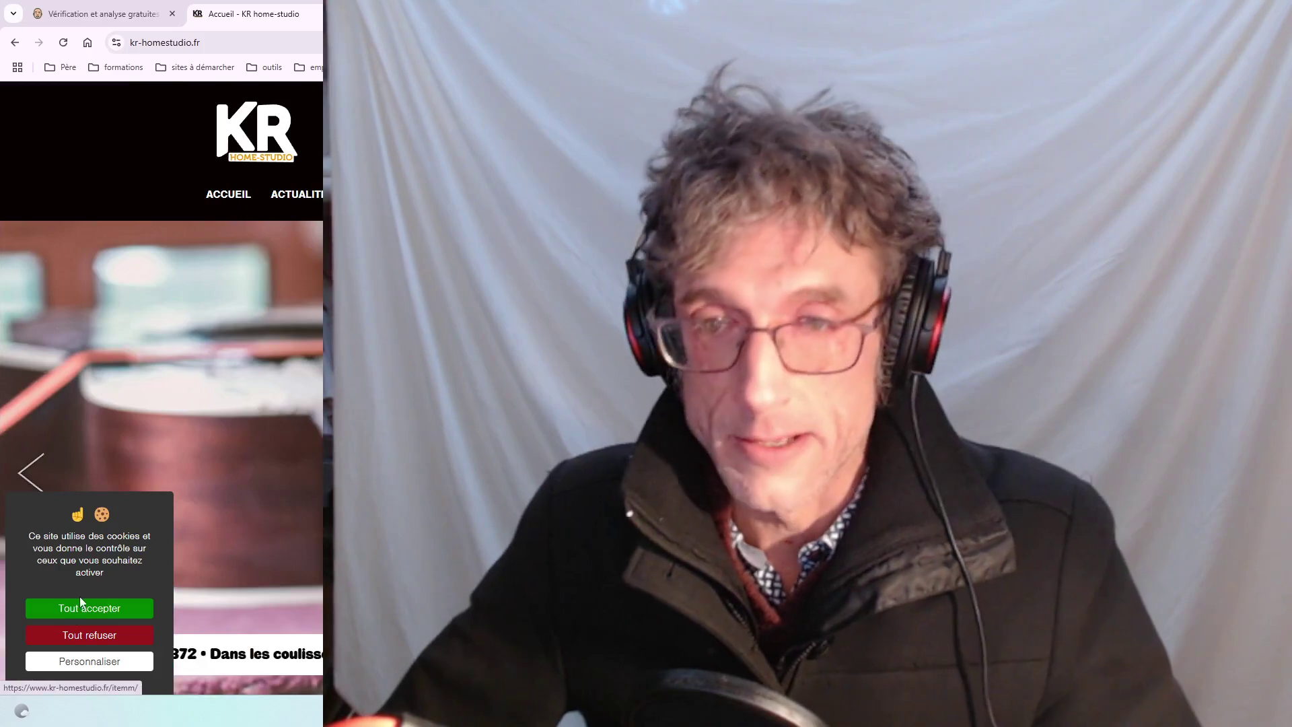
Accept all cookies on the KR home-studio site, and switch to the Ubersuggest traffic analysis.
click(101, 608)
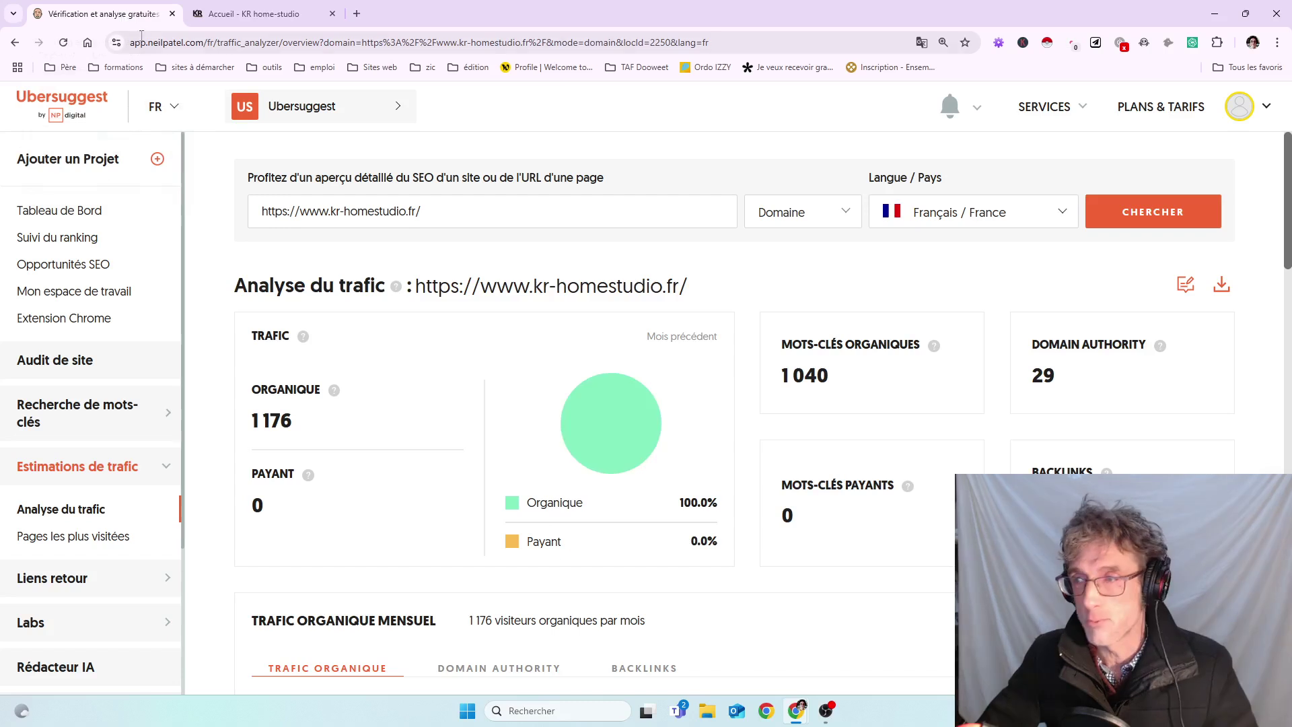
click(137, 6)
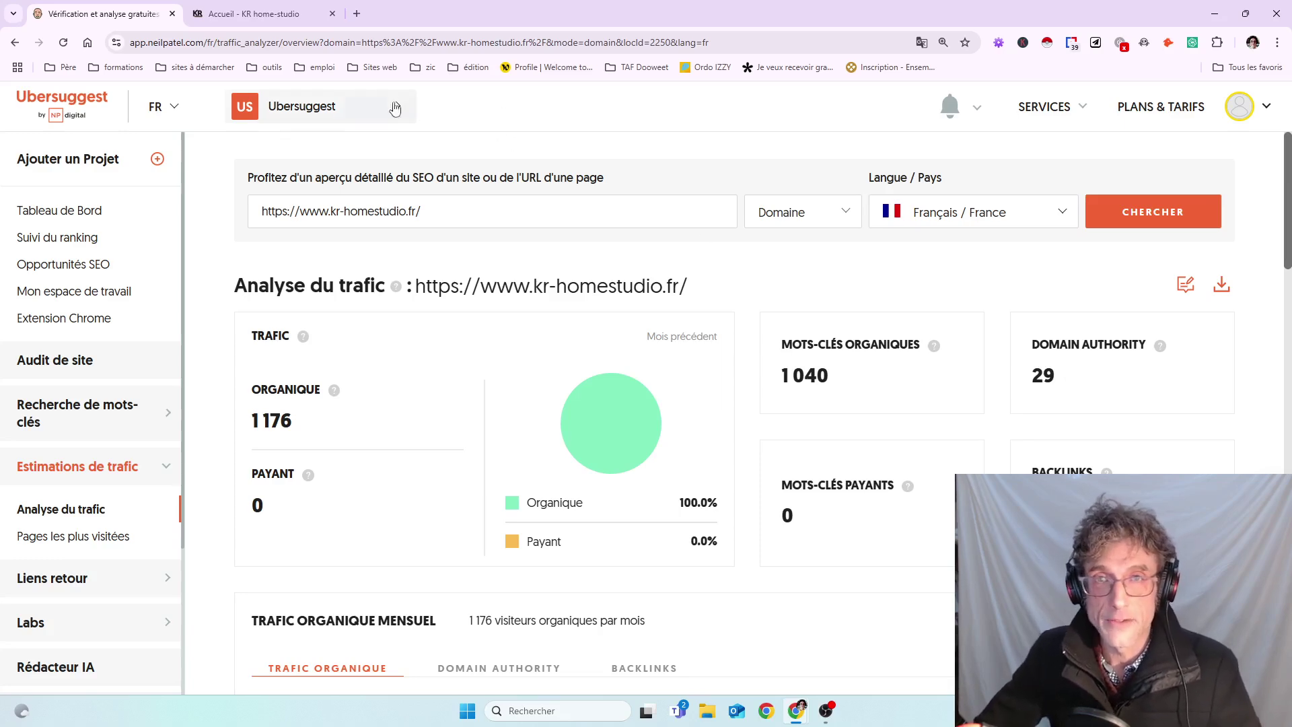
Examine kr-homestudio.fr's traffic overview: monthly organic traffic, SEO keyword rankings, best SEO pages and main keywords.
scroll(617, 397, down, 4)
scroll(618, 394, down, 2)
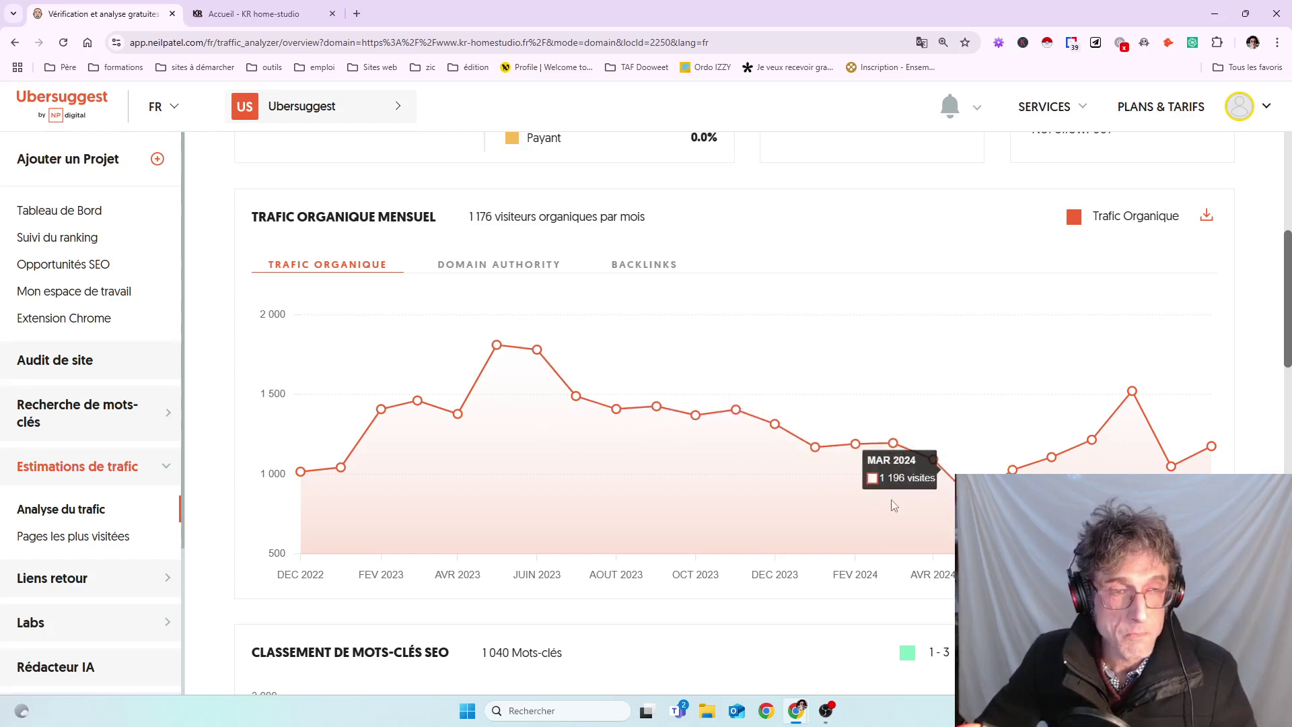
scroll(742, 469, down, 7)
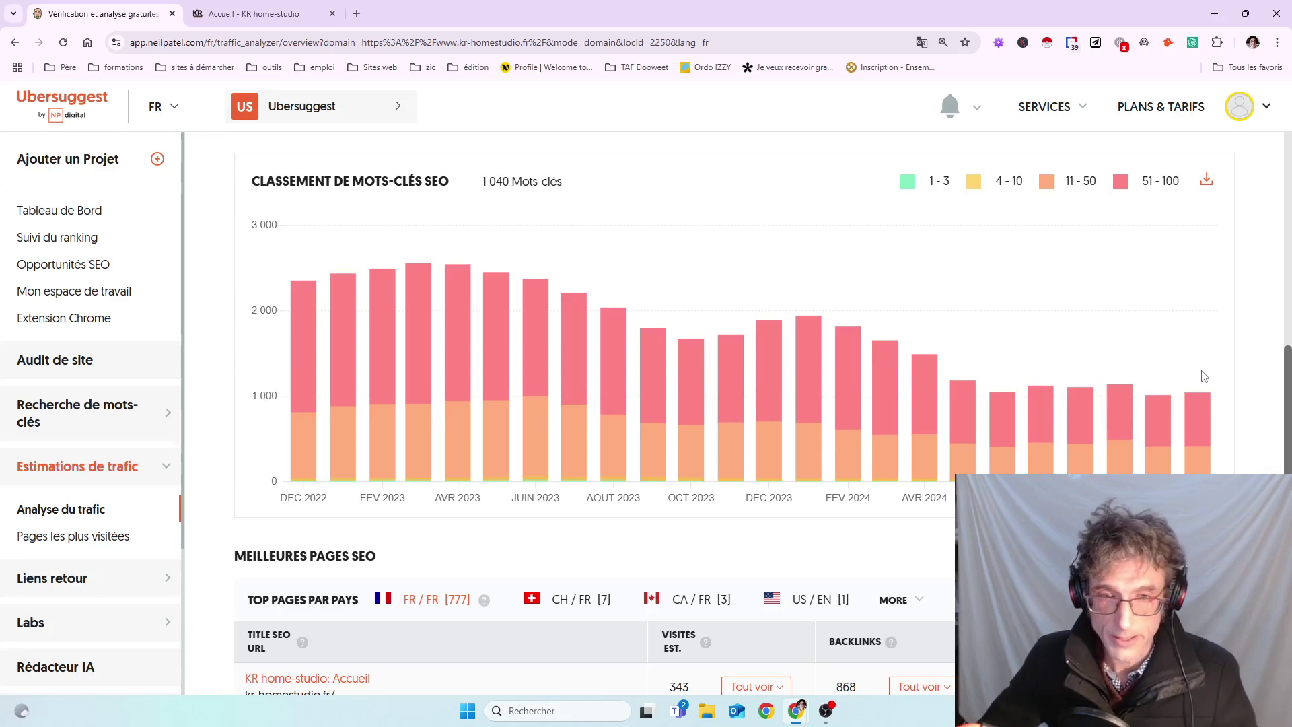
scroll(1178, 357, down, 6)
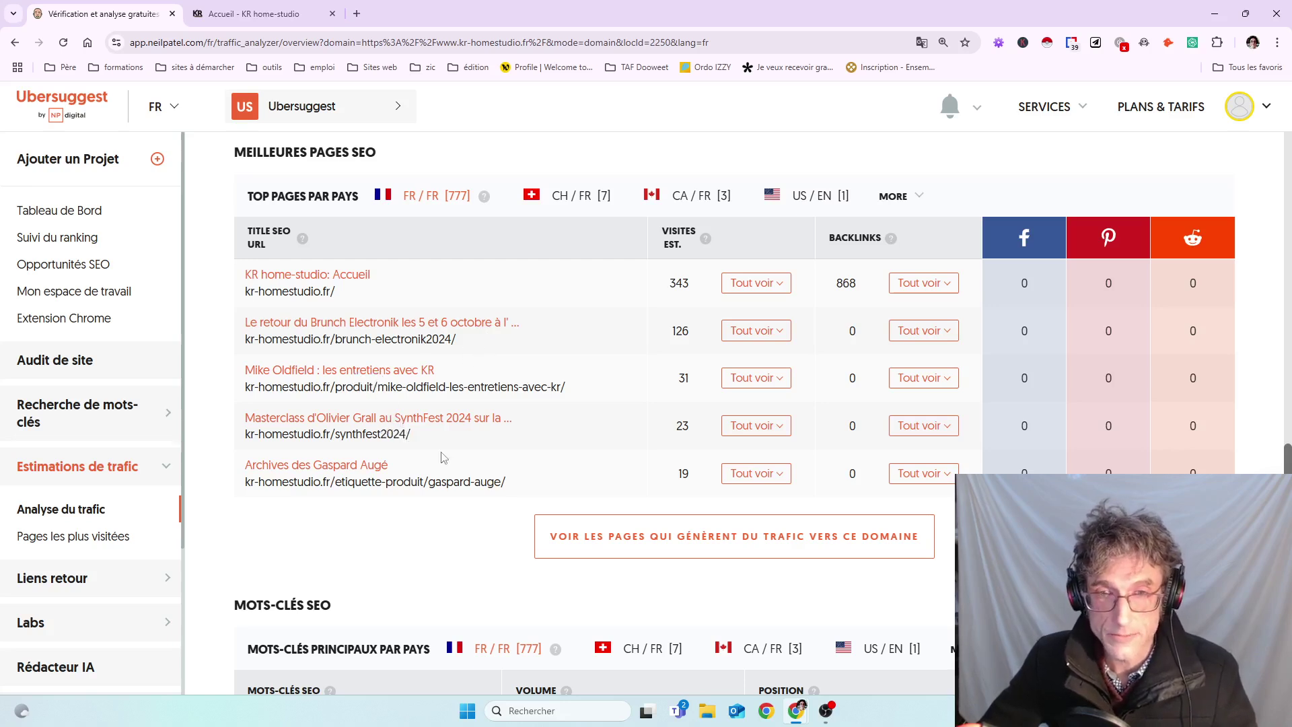
scroll(407, 466, down, 7)
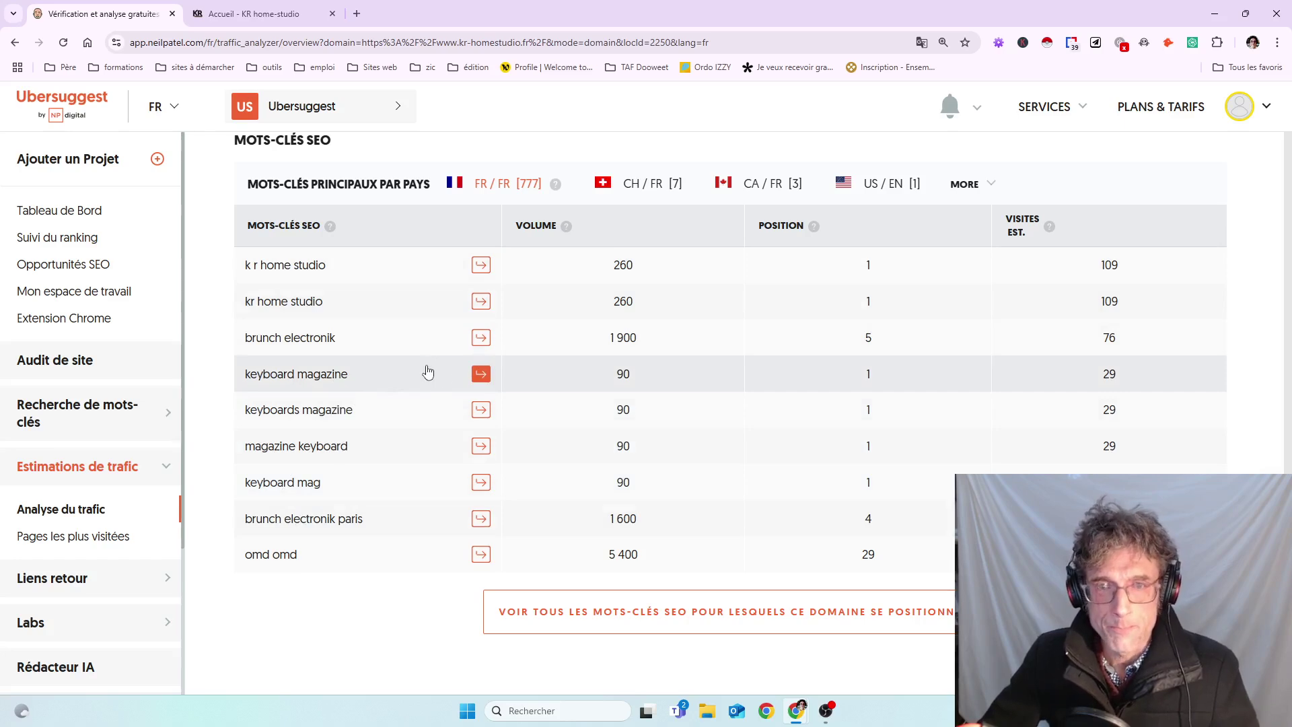
Open the full list of SEO keywords the domain ranks for, and sort it by position from first place onward.
click(634, 613)
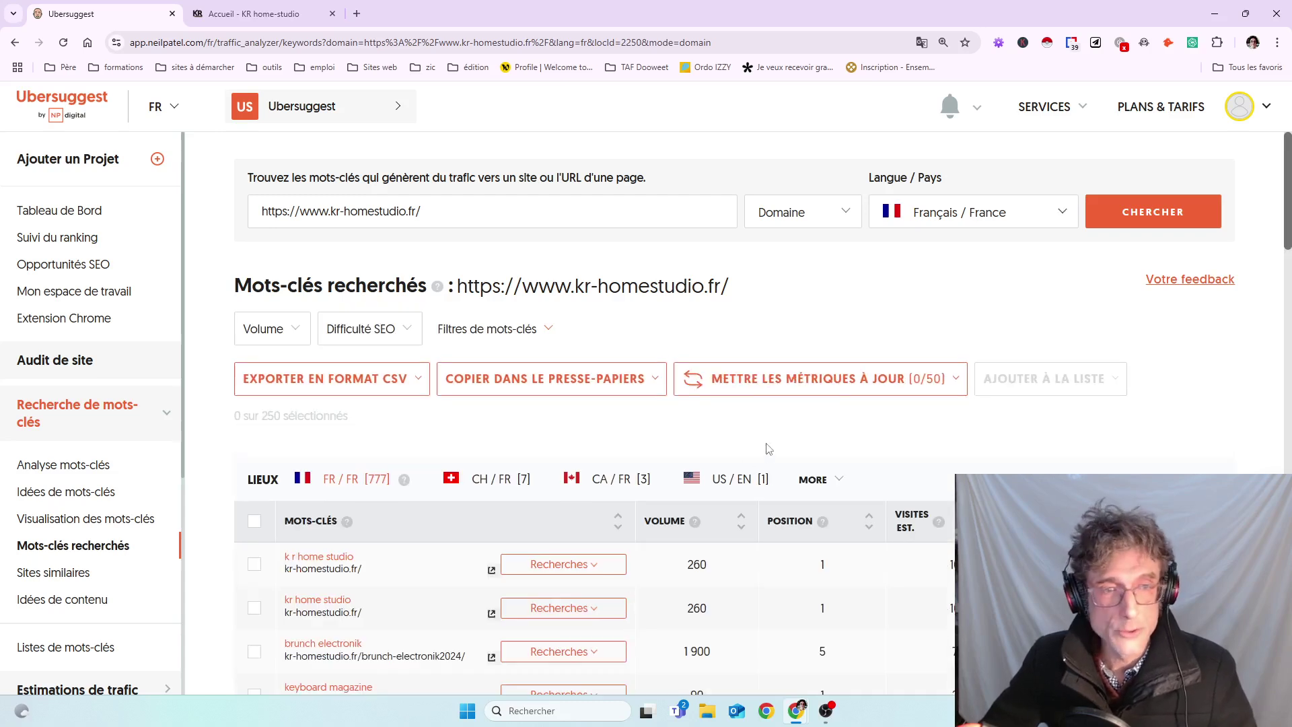
click(870, 529)
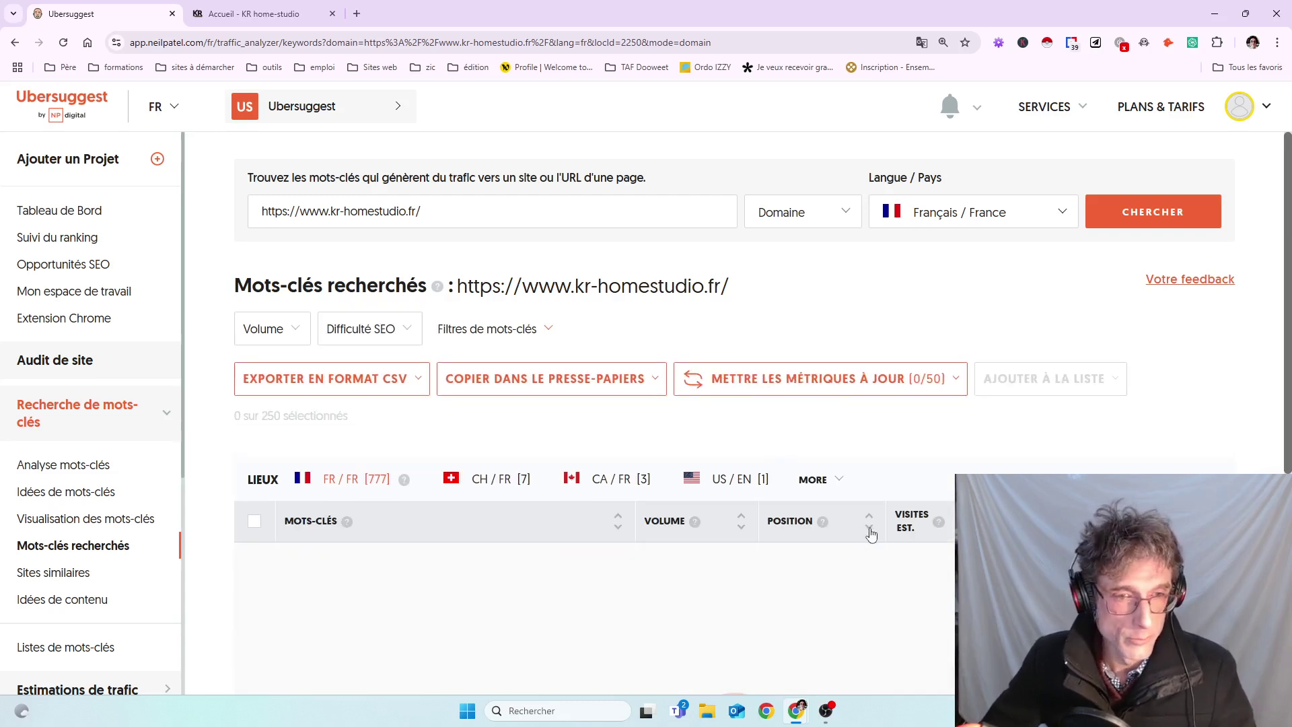
click(869, 530)
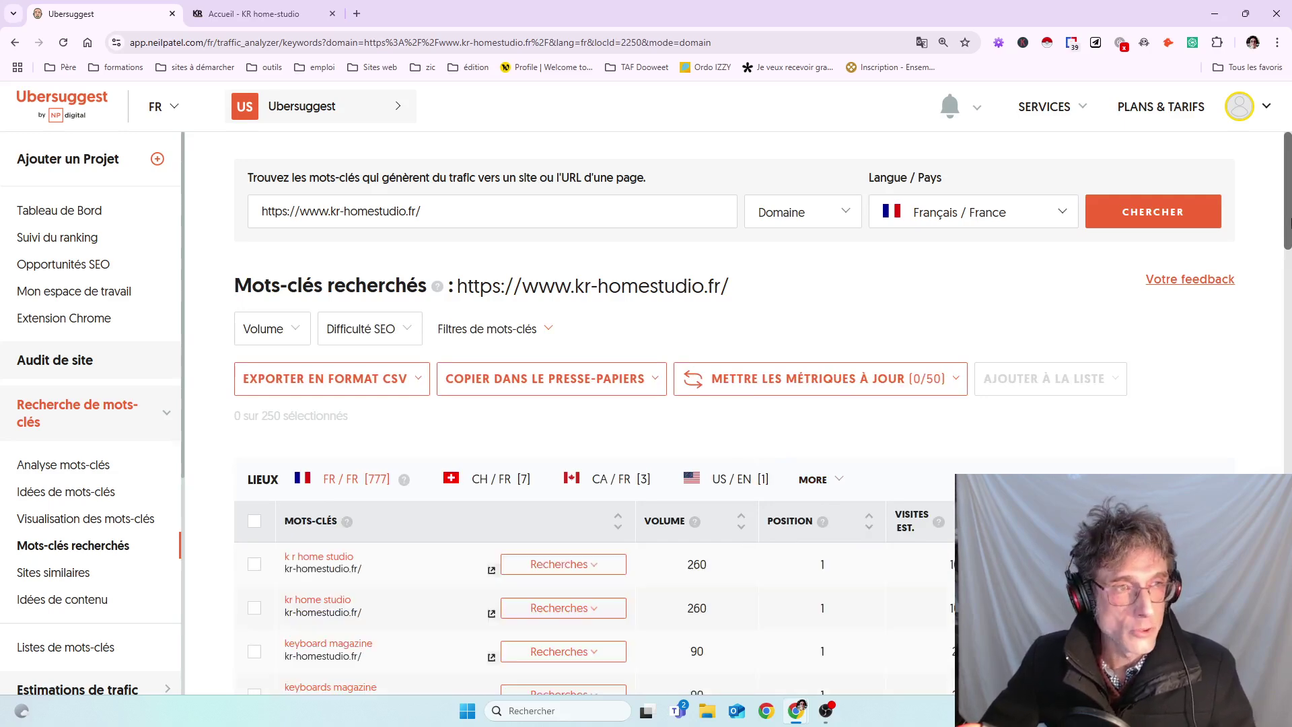
Review the sorted keywords down to those around position 10, checking the volume and SEO difficulty of "lutherie le mans".
scroll(1289, 233, down, 3)
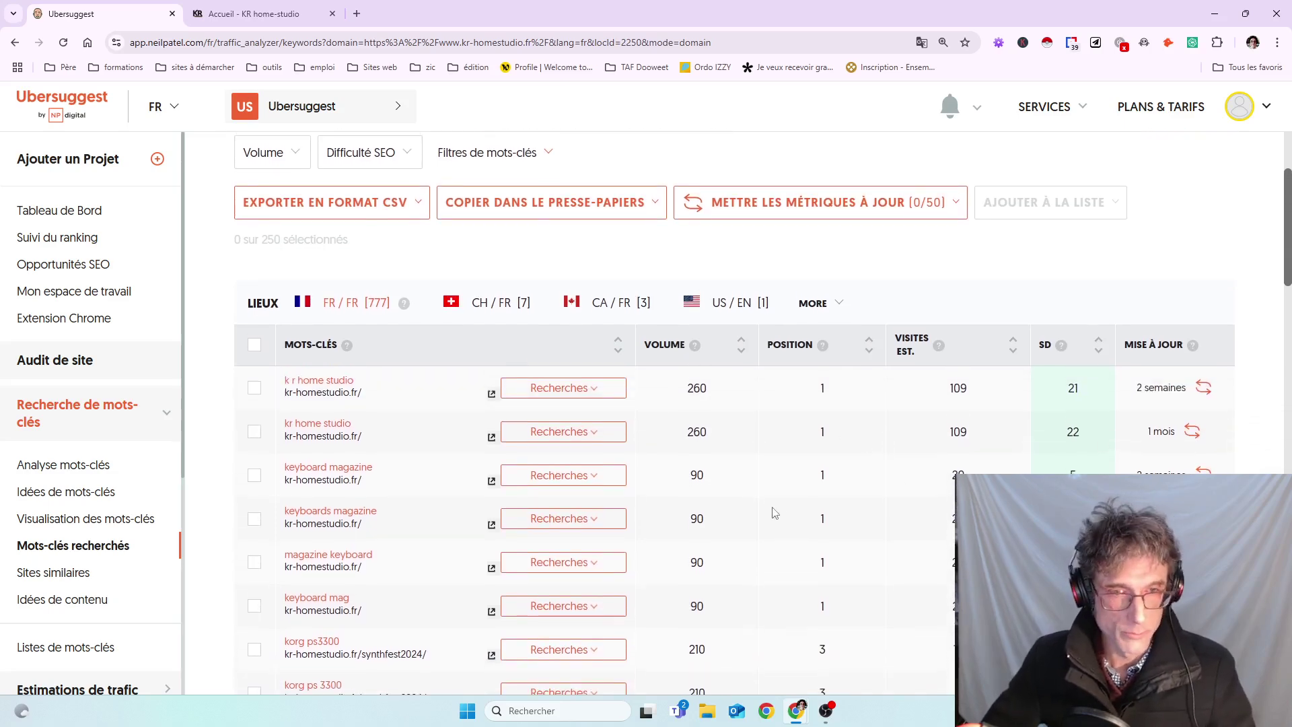
scroll(773, 513, down, 4)
scroll(772, 512, down, 12)
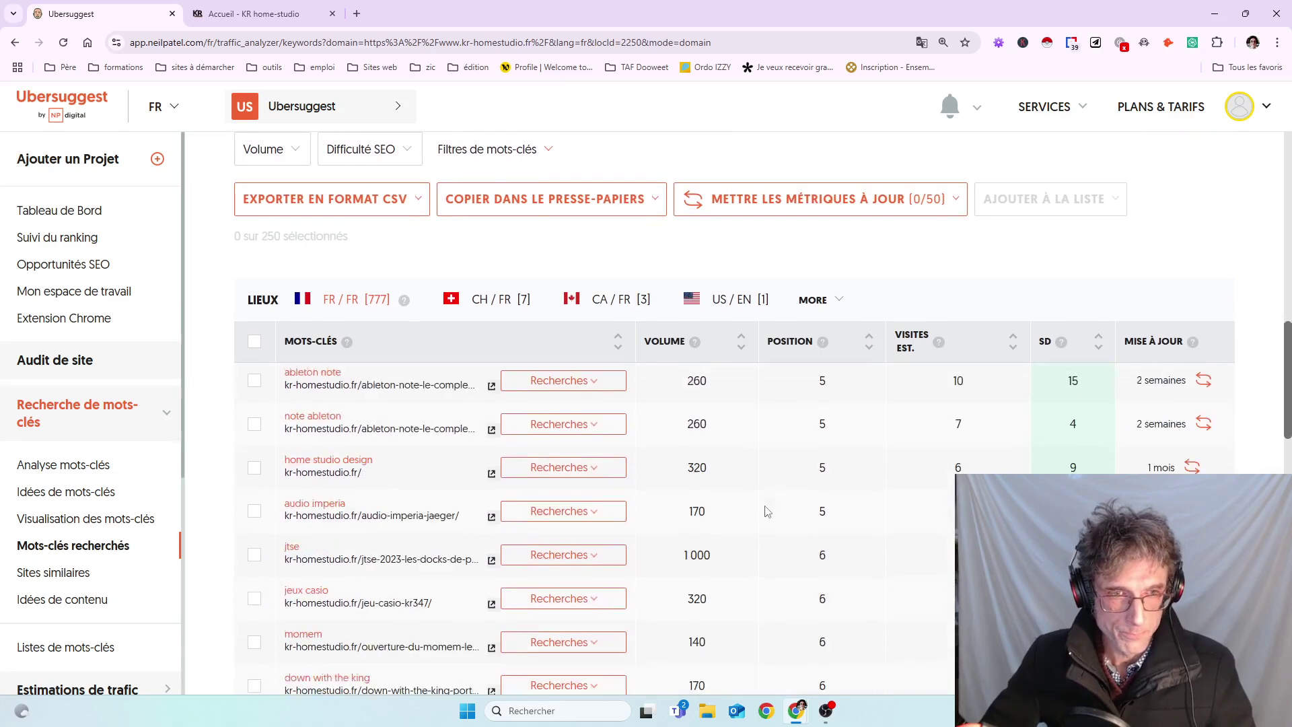
scroll(760, 509, down, 3)
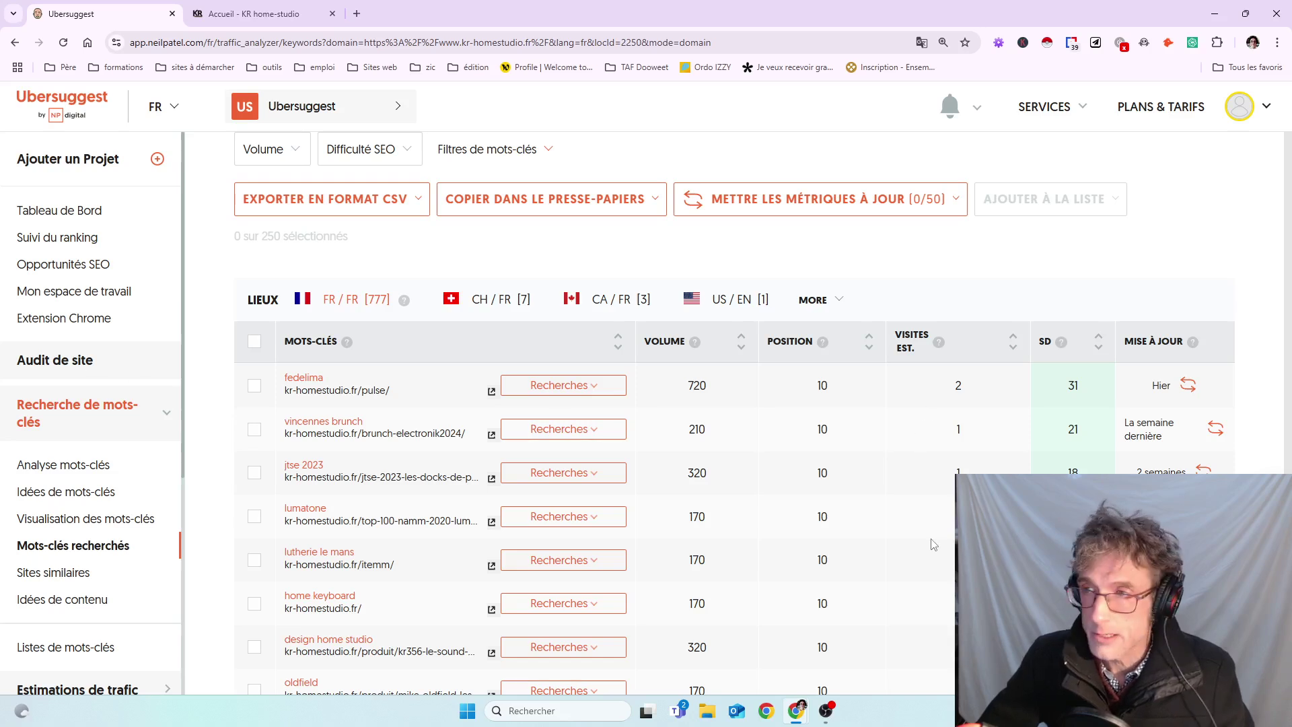
scroll(934, 544, down, 2)
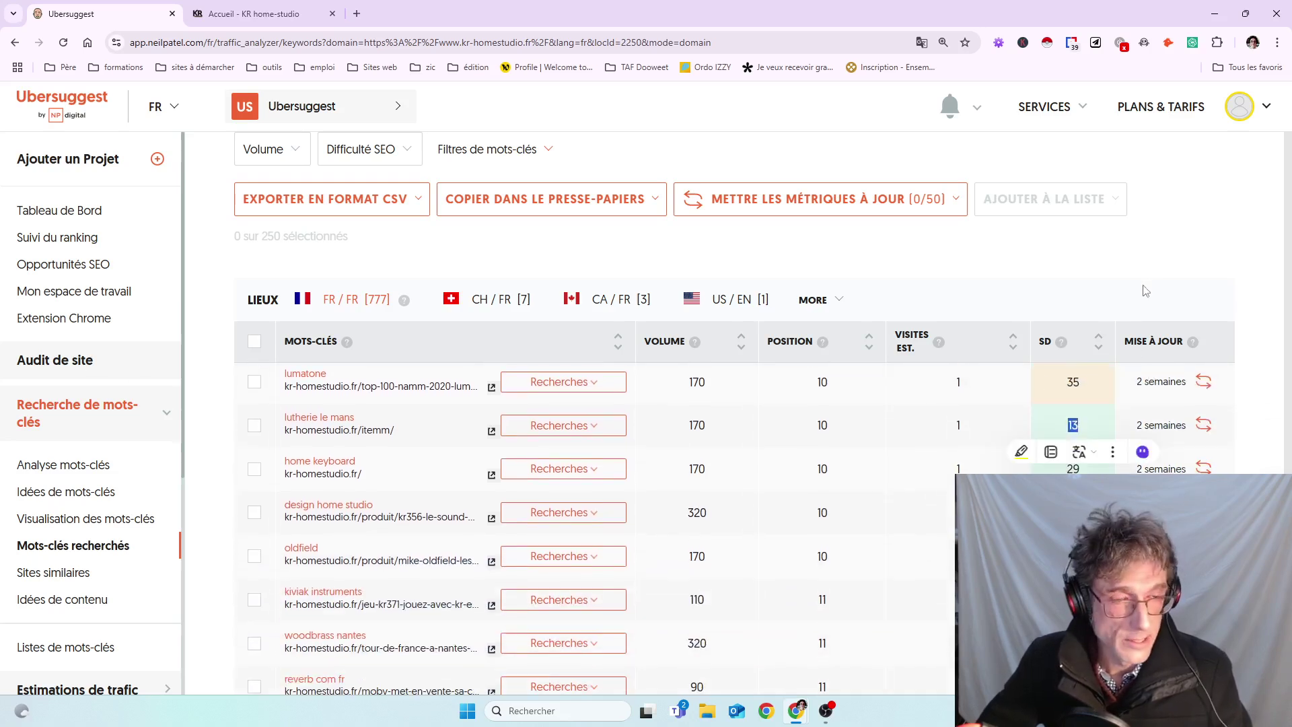
click(698, 439)
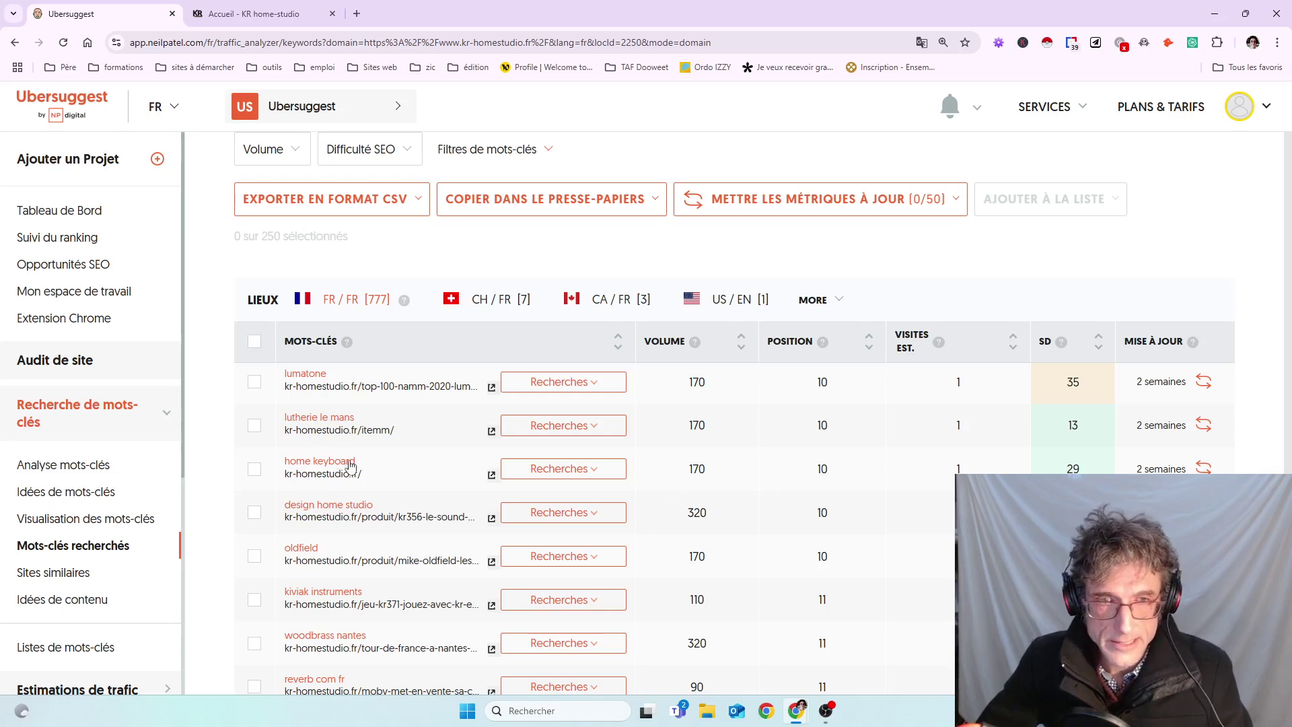
Check the volume and SEO difficulty of the keyword "design home studio", and open the page ranking for it.
scroll(350, 465, down, 1)
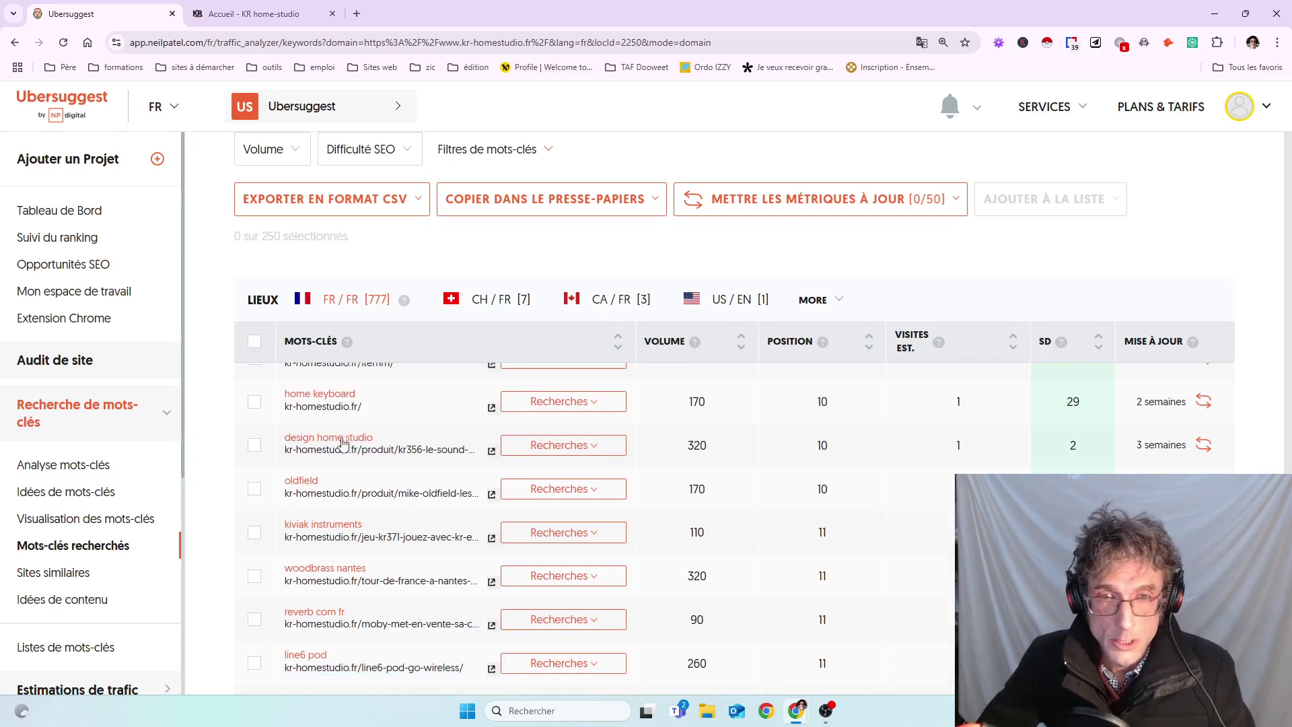
double_click(694, 446)
double_click(1069, 446)
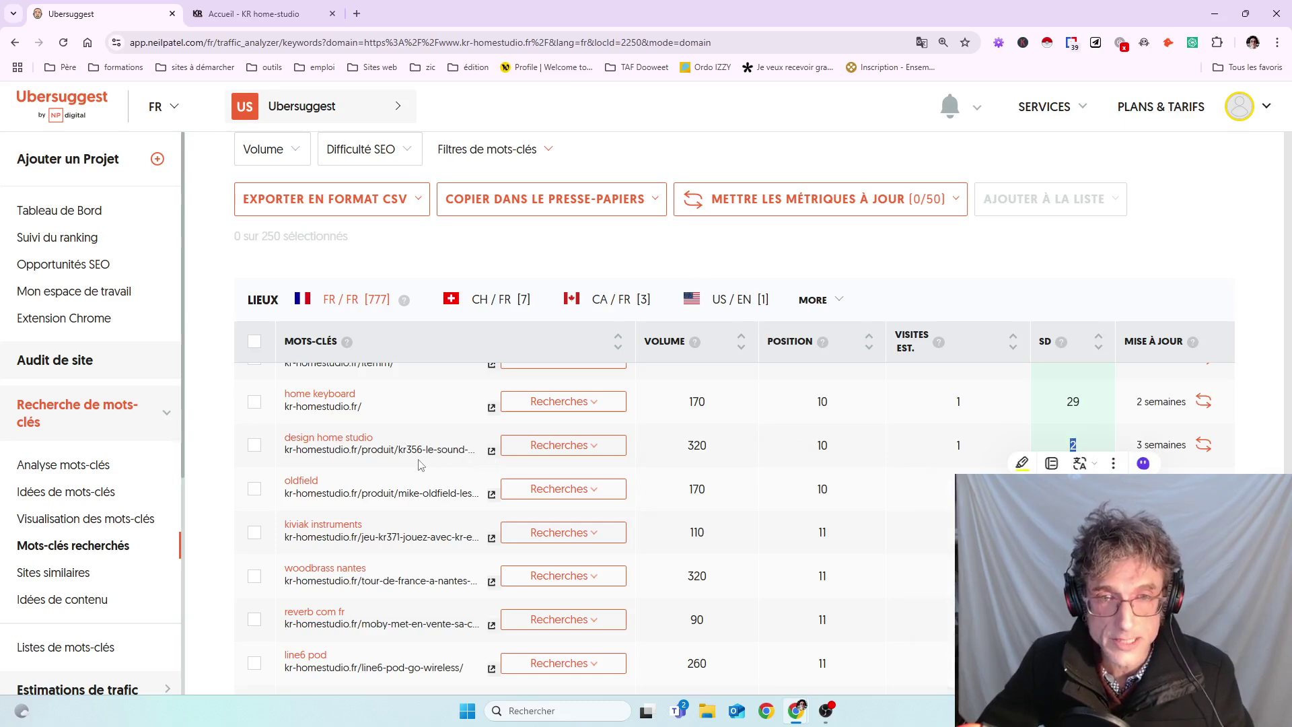
click(492, 451)
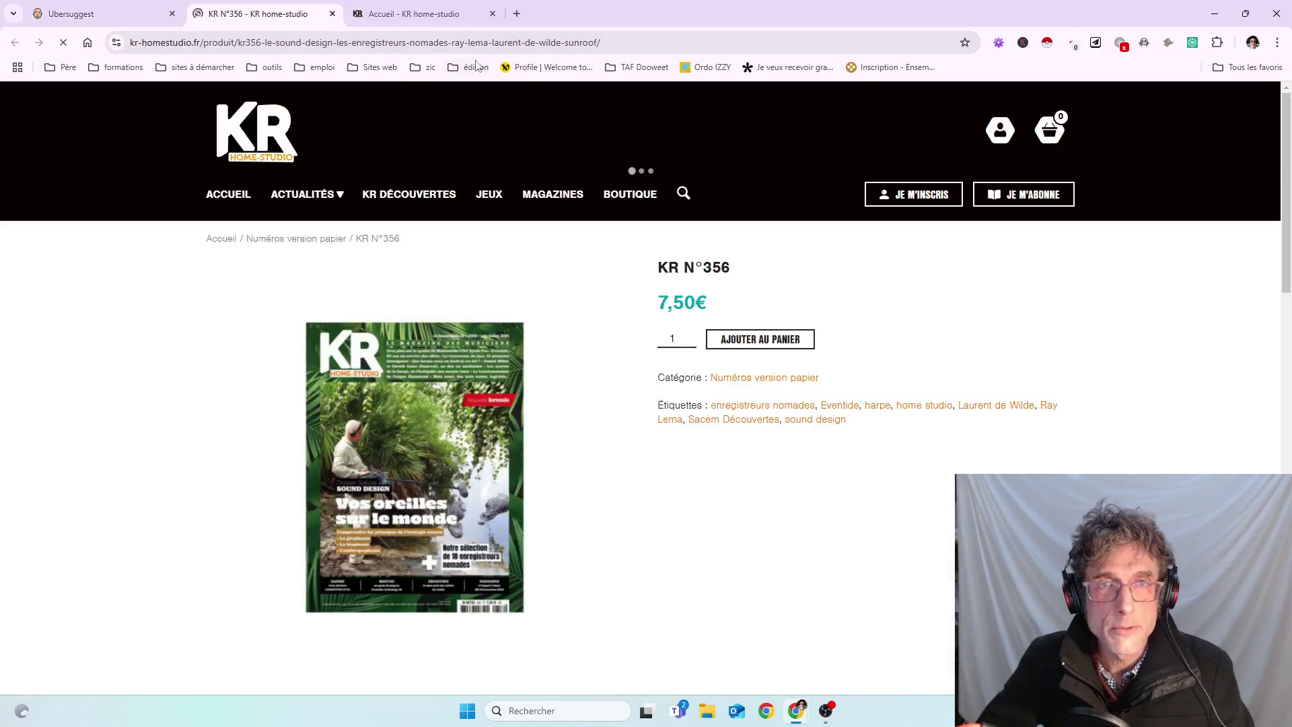
Examine the KR N°356 product page, from its title and tags through the issue summary to the similar products.
scroll(609, 369, down, 9)
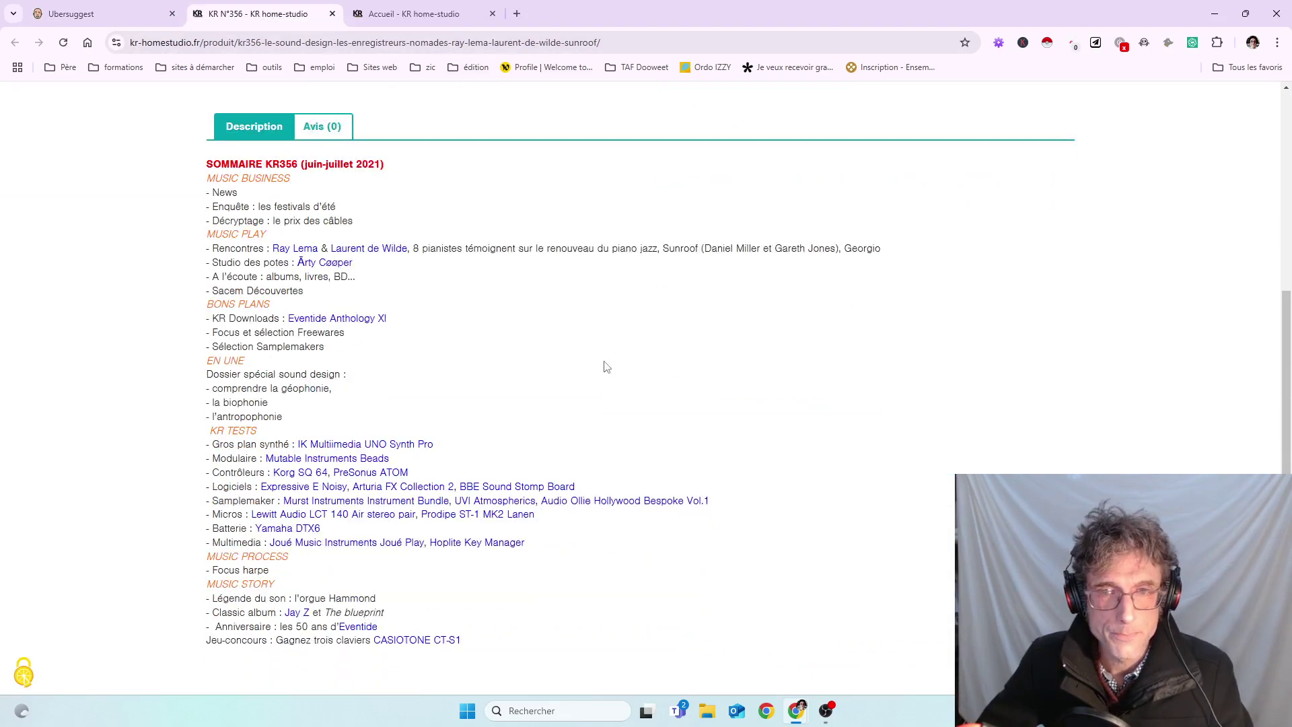
scroll(605, 367, down, 6)
scroll(606, 369, up, 14)
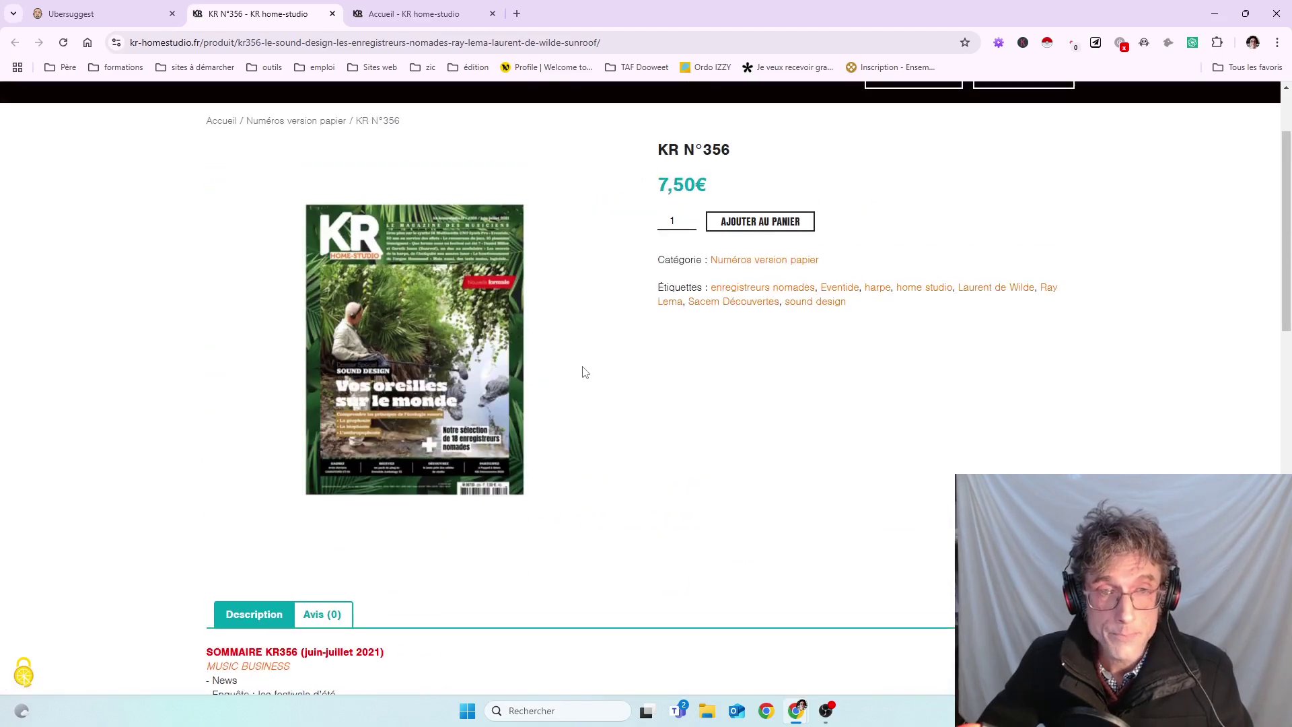
scroll(584, 373, up, 2)
scroll(584, 374, down, 10)
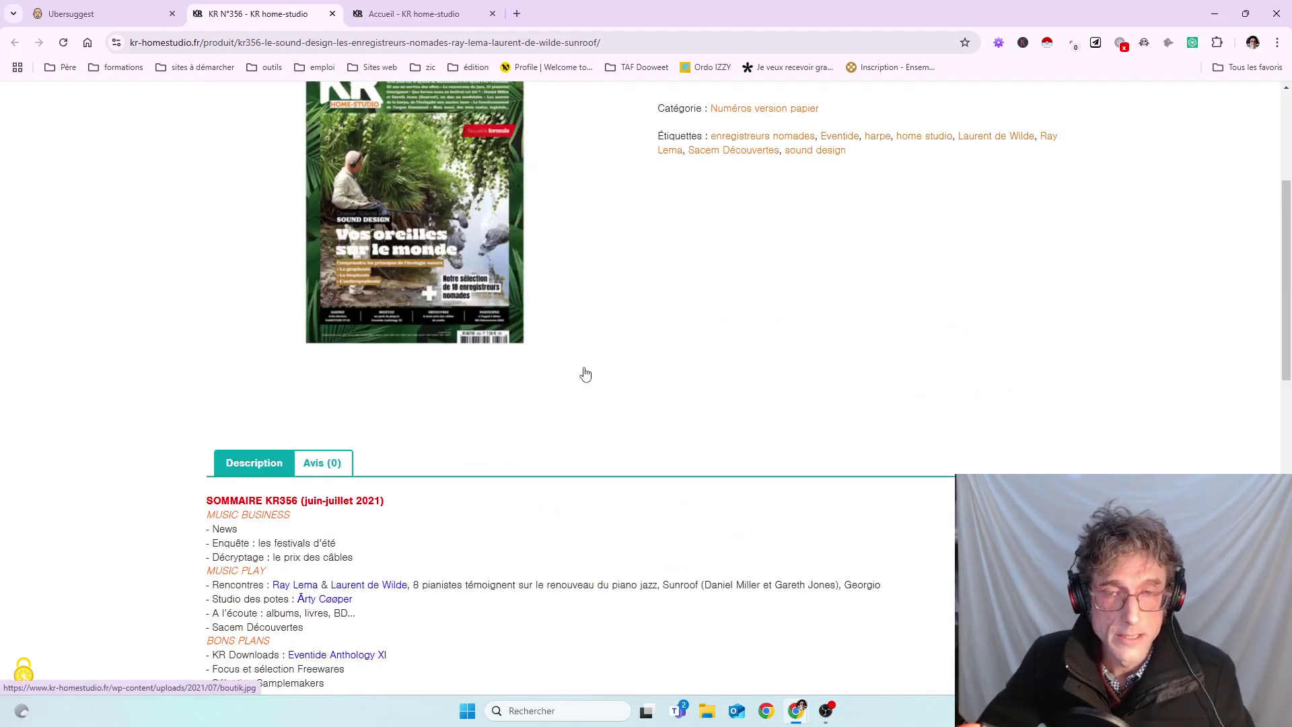
scroll(588, 372, up, 12)
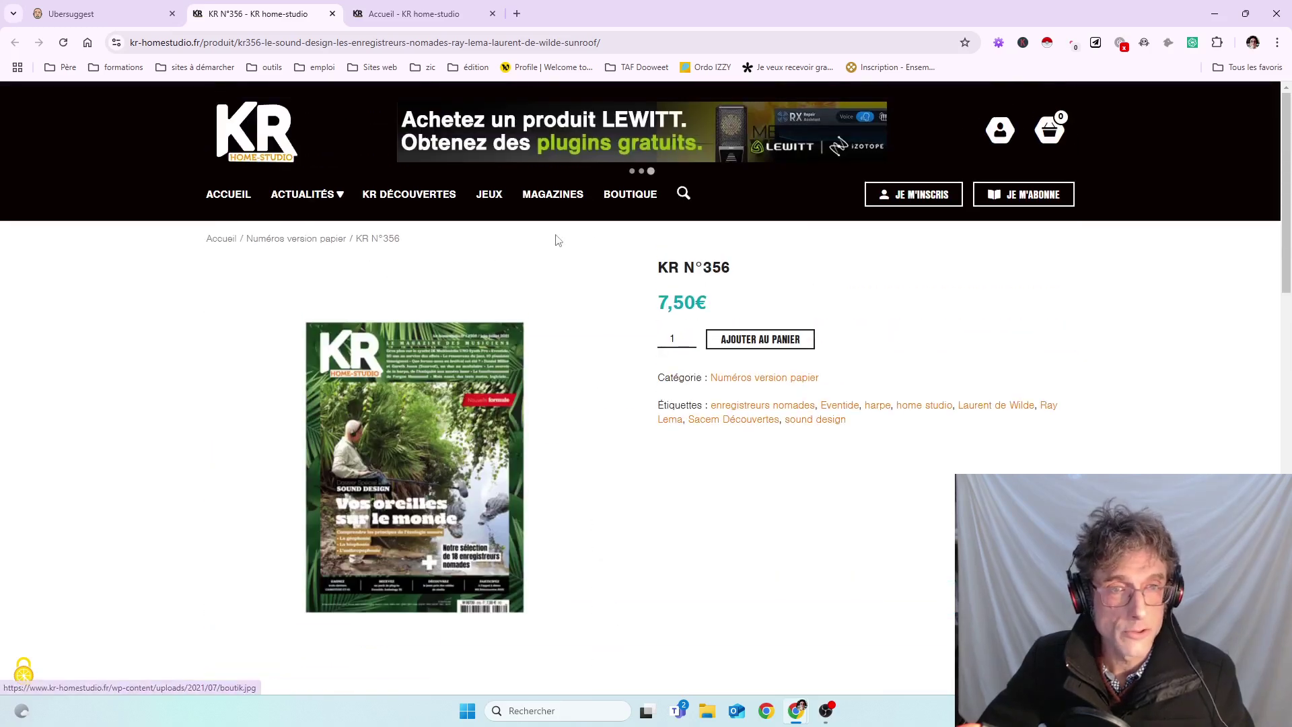
scroll(563, 375, down, 10)
scroll(558, 358, down, 4)
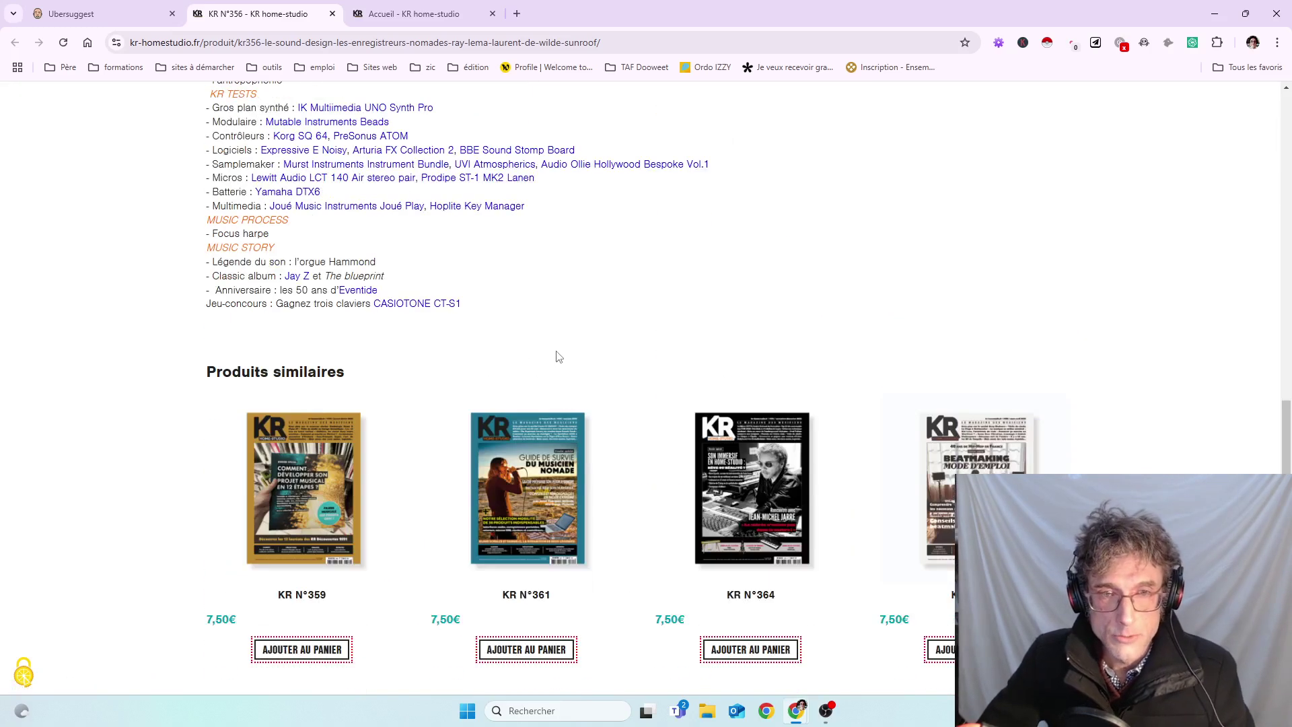
scroll(558, 356, up, 14)
Return to the Ubersuggest keyword list and check the position and volume of the keyword "line6 pod".
click(101, 14)
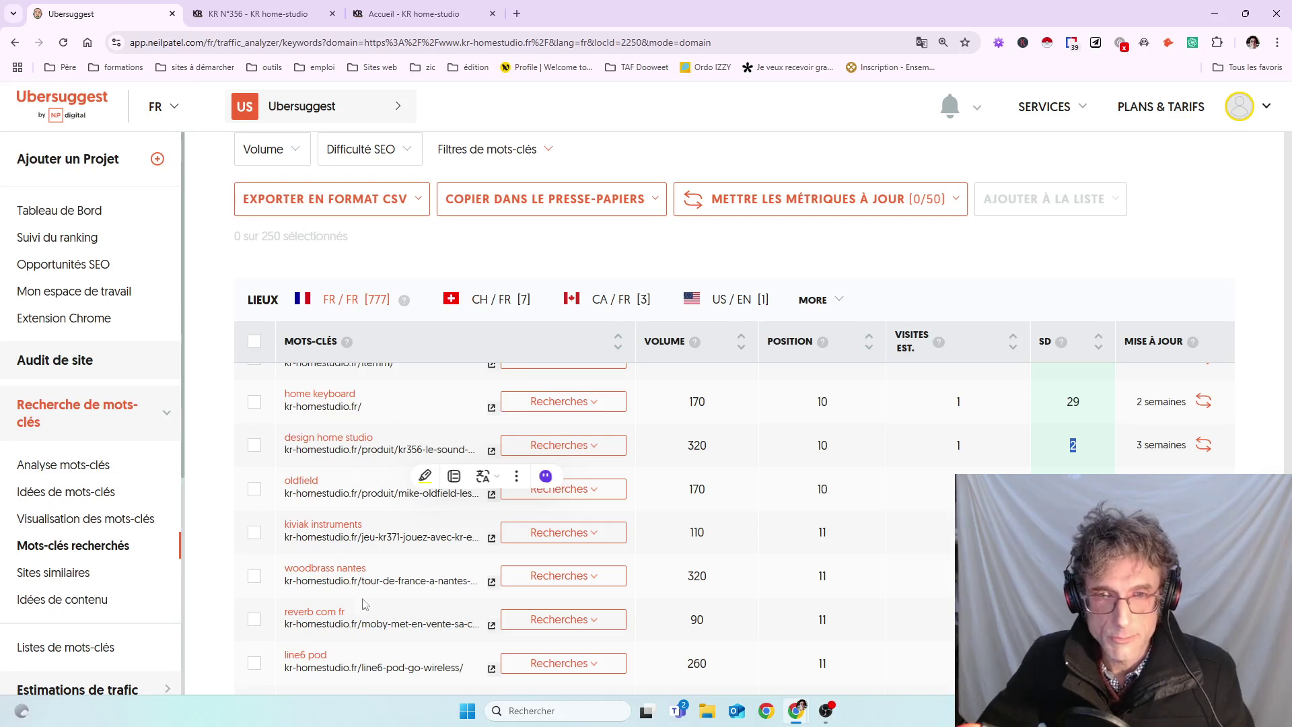
scroll(792, 525, down, 2)
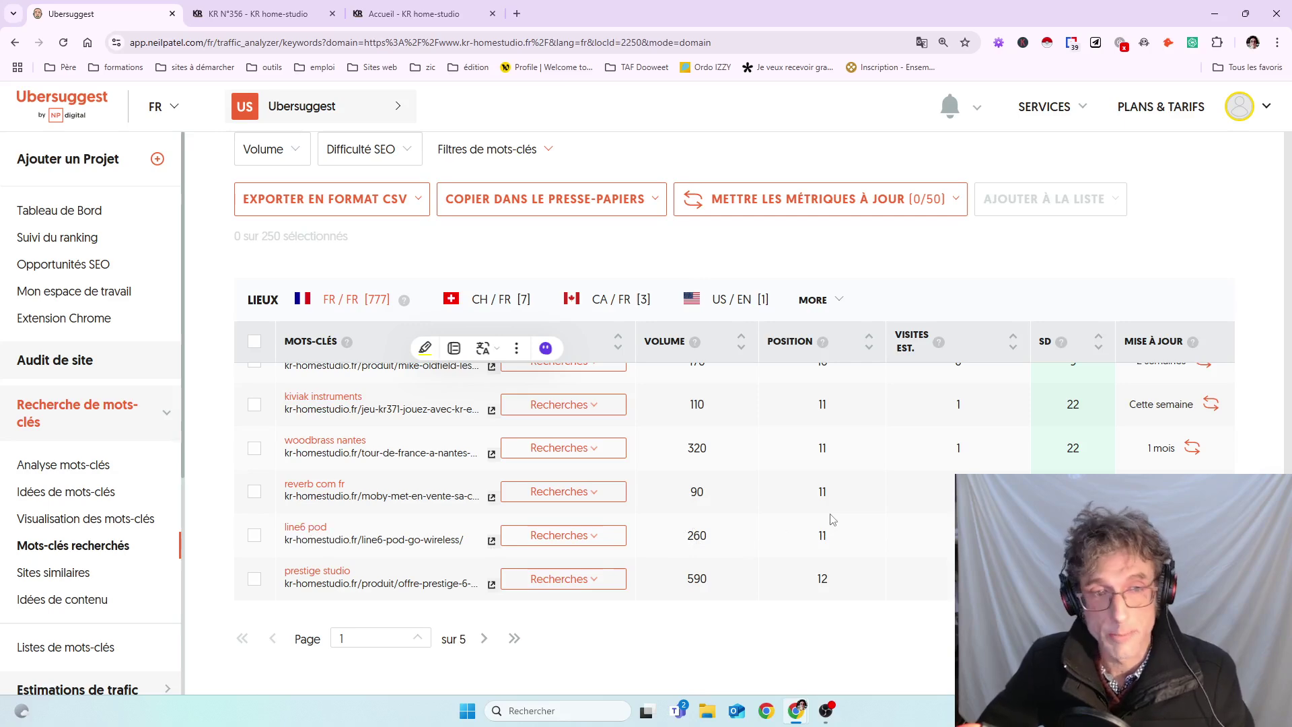
drag(806, 541, 838, 546)
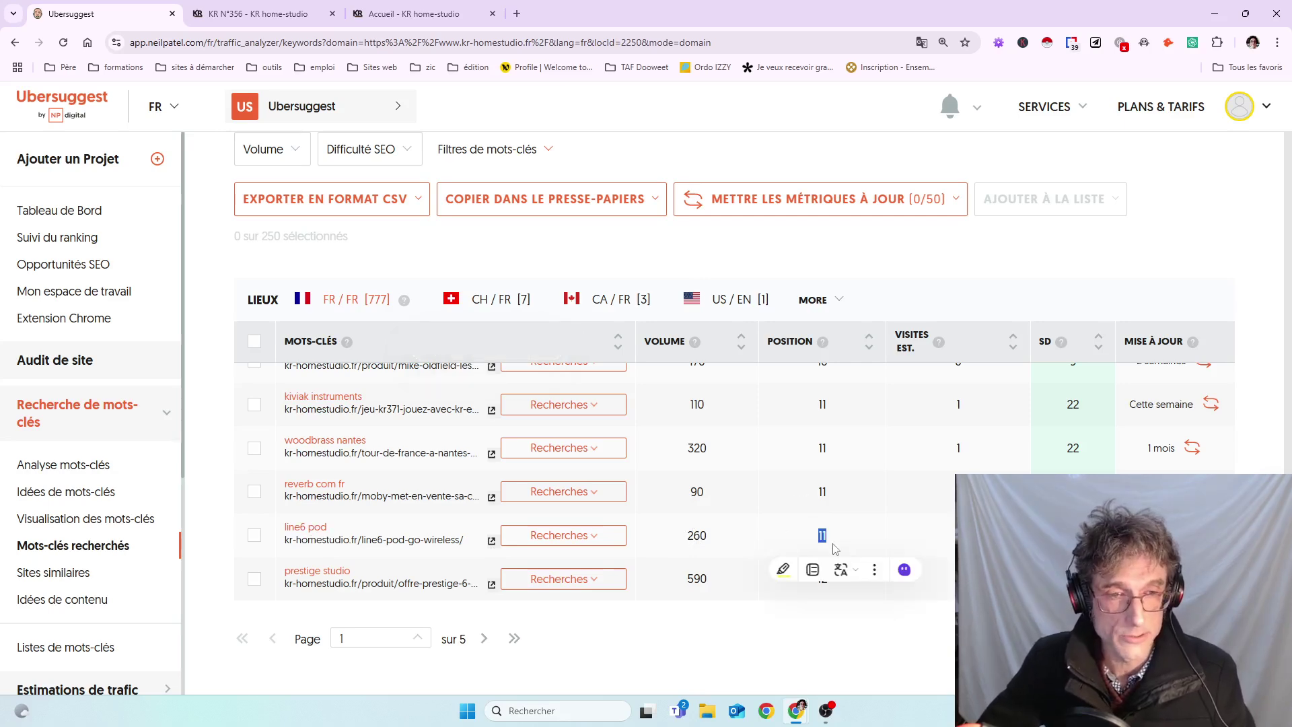
drag(679, 538, 765, 542)
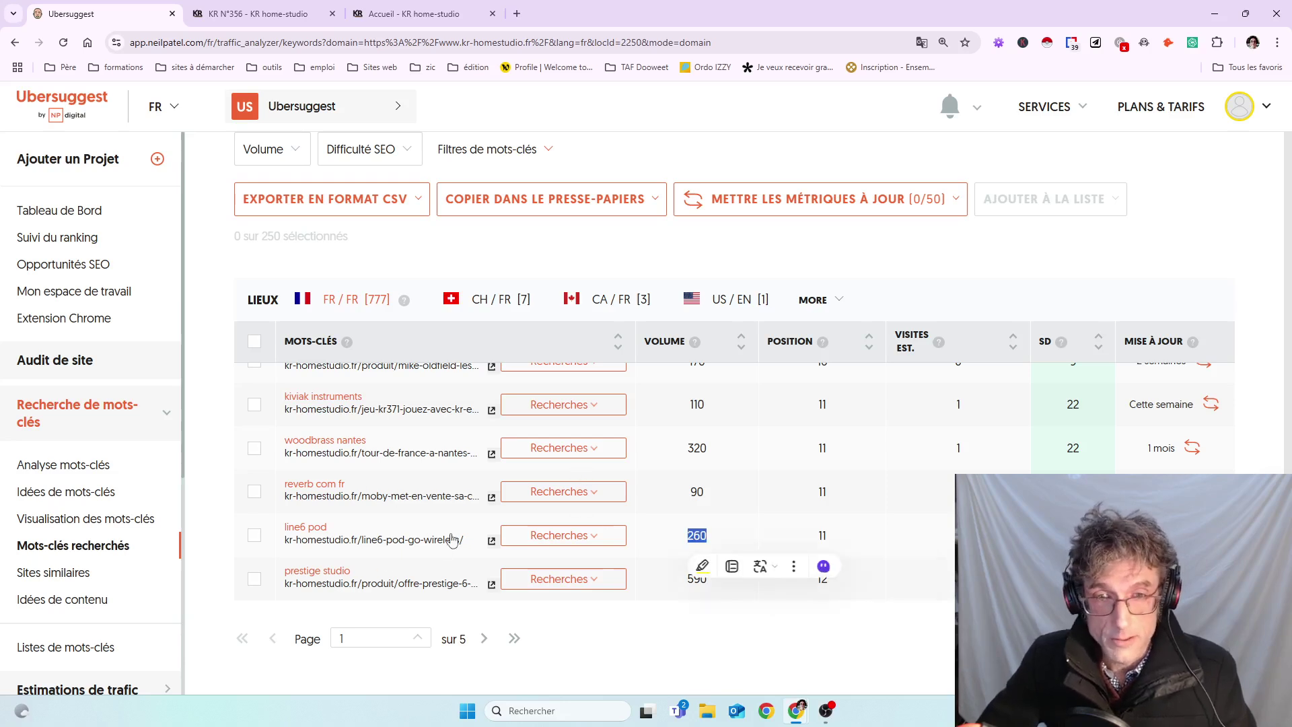
Open the page ranking for "line6 pod" and accept all cookies on it.
click(492, 541)
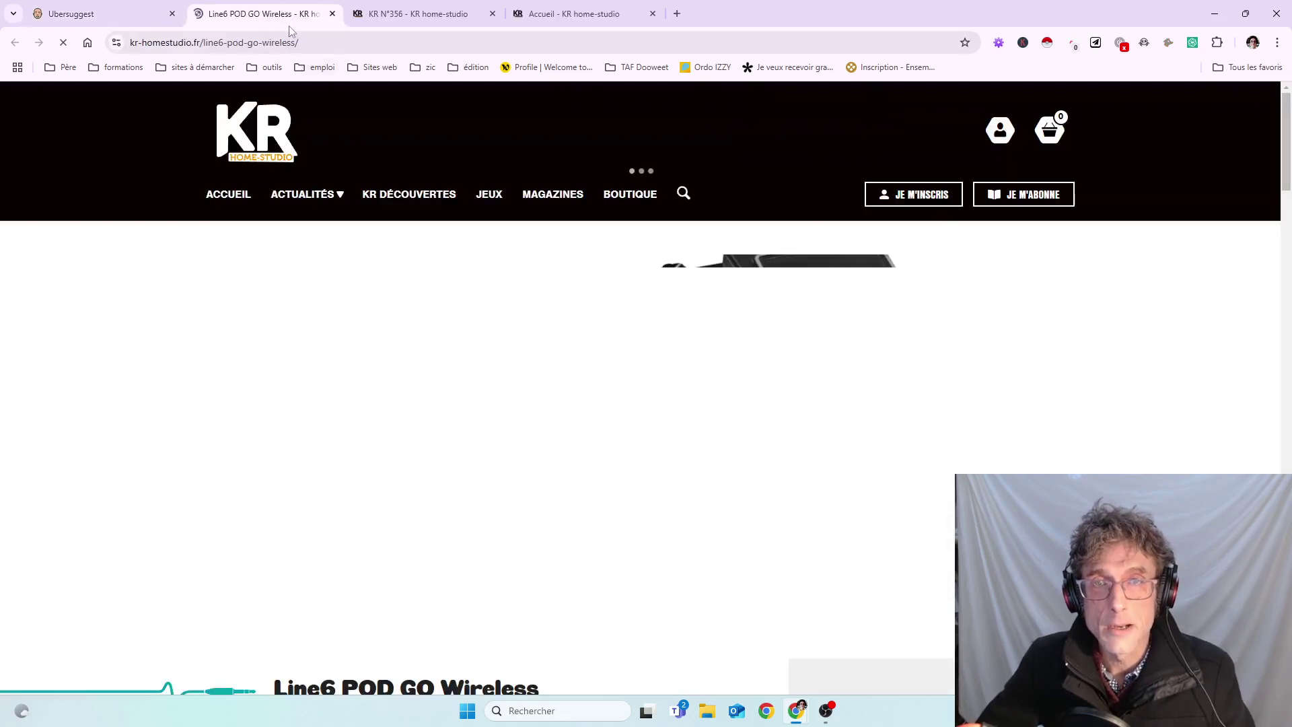
scroll(636, 422, down, 5)
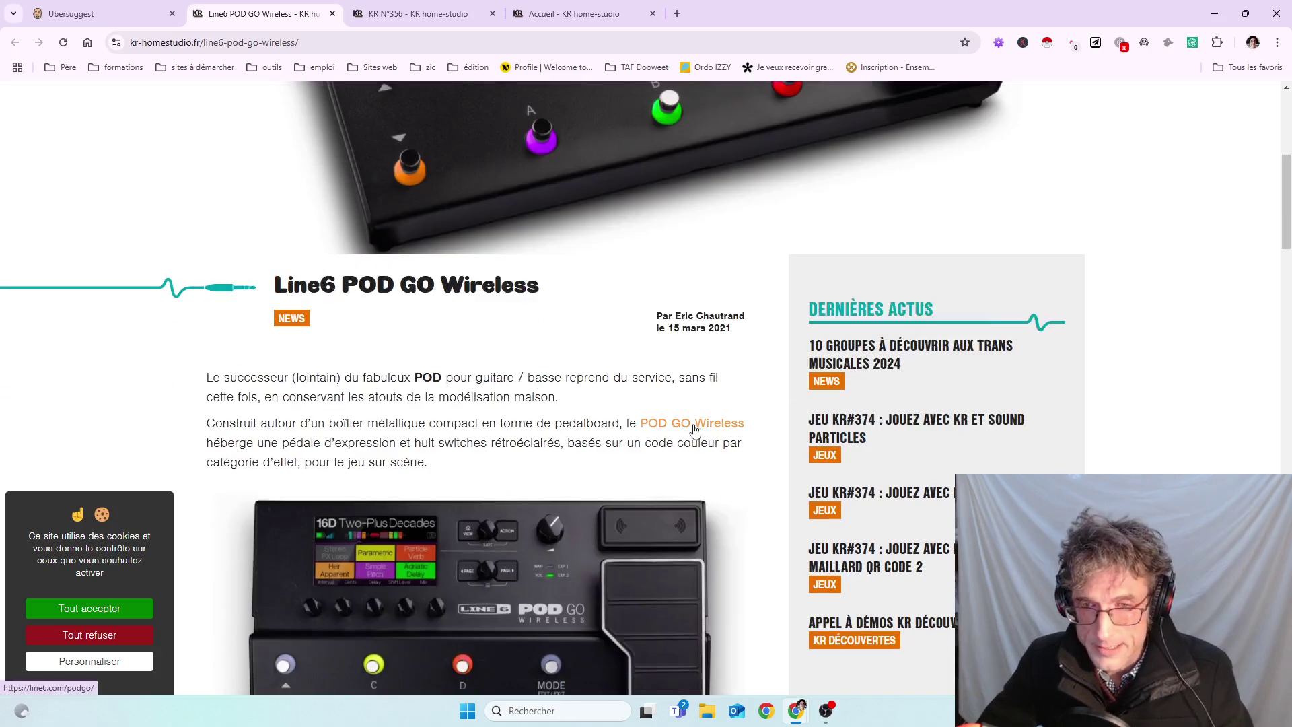
click(72, 608)
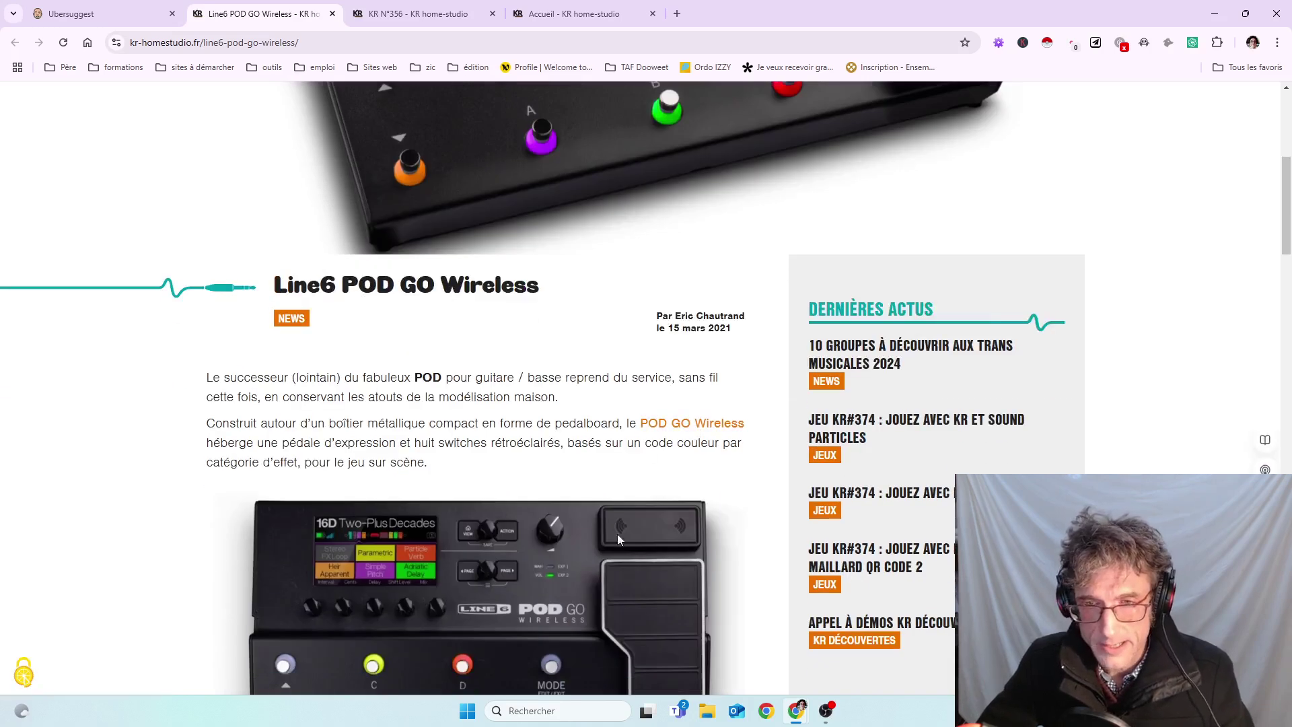
Examine the Line6 POD GO Wireless article's text, links, images and embedded video from start to end.
scroll(799, 627, down, 6)
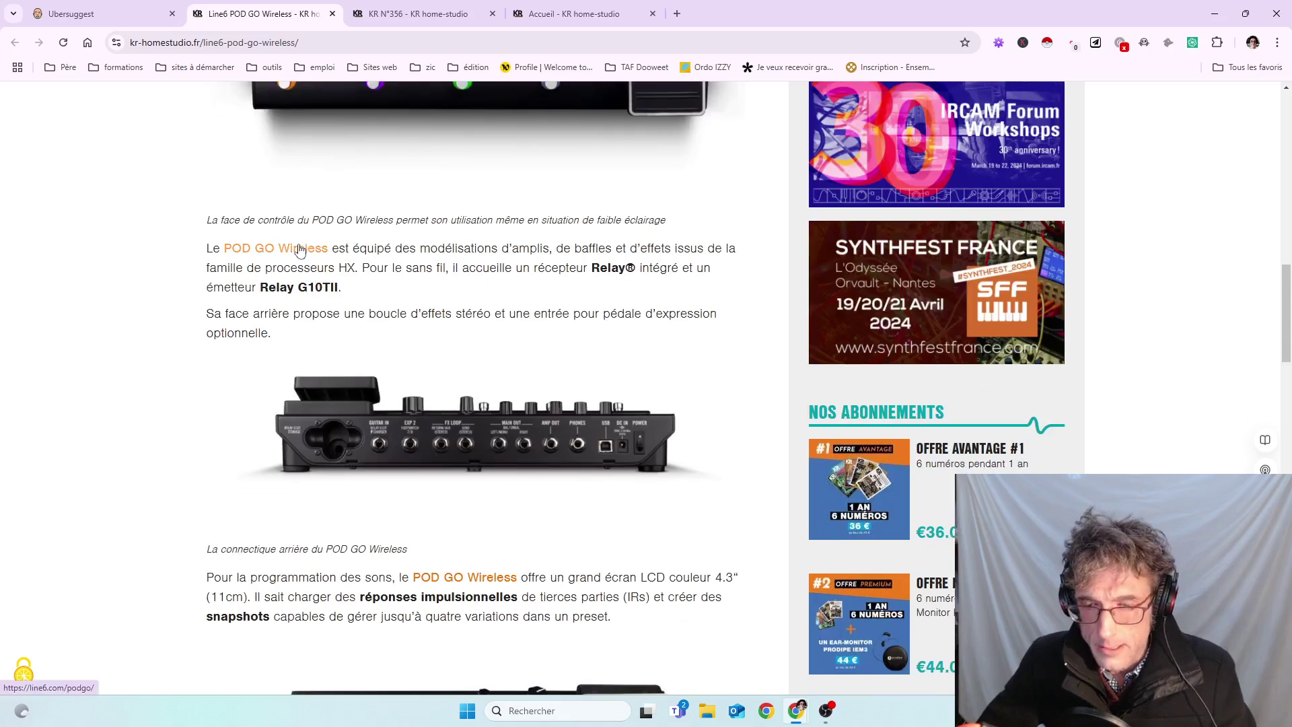
scroll(519, 366, down, 4)
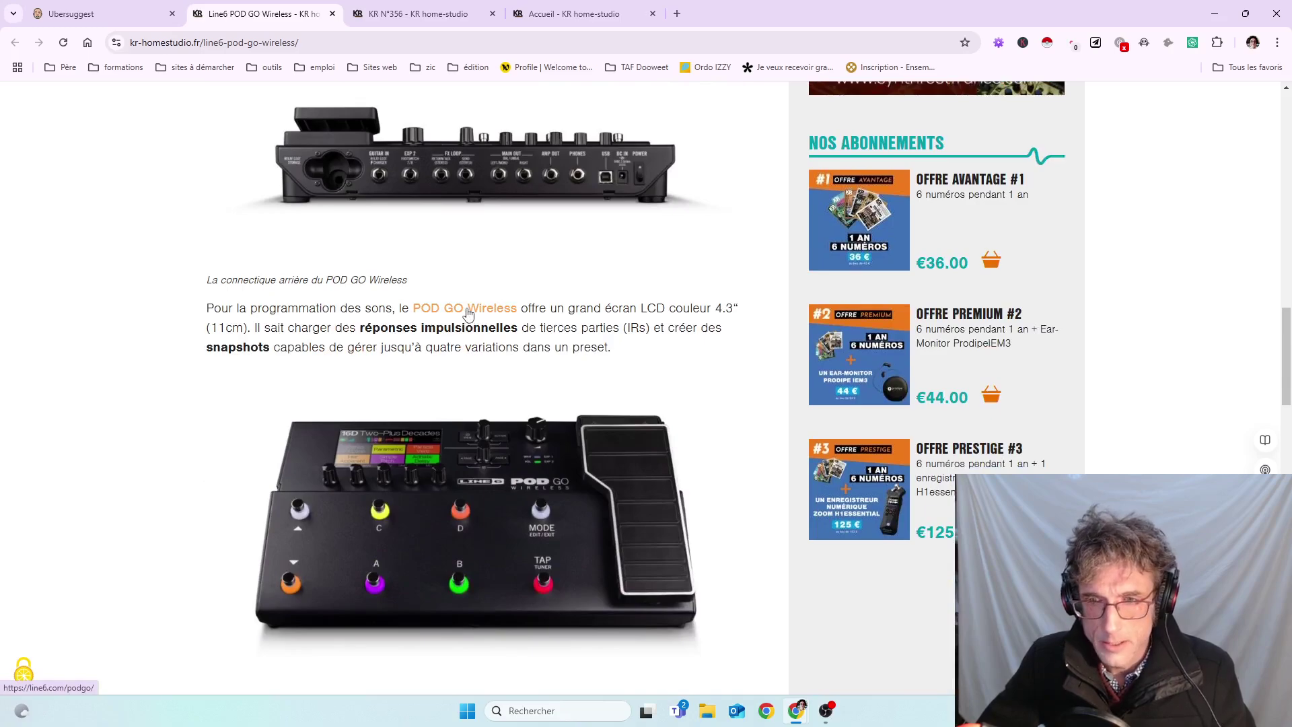
scroll(673, 377, down, 8)
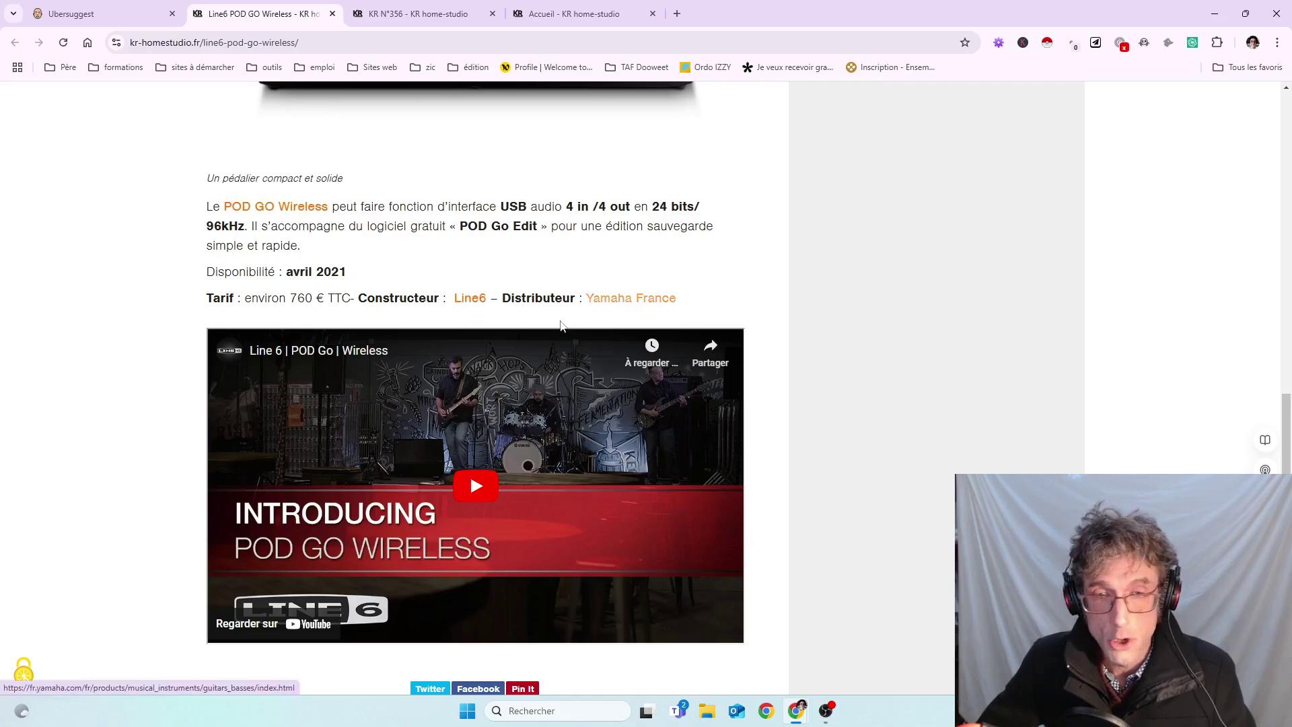
scroll(564, 326, down, 6)
scroll(532, 340, up, 13)
scroll(523, 345, up, 7)
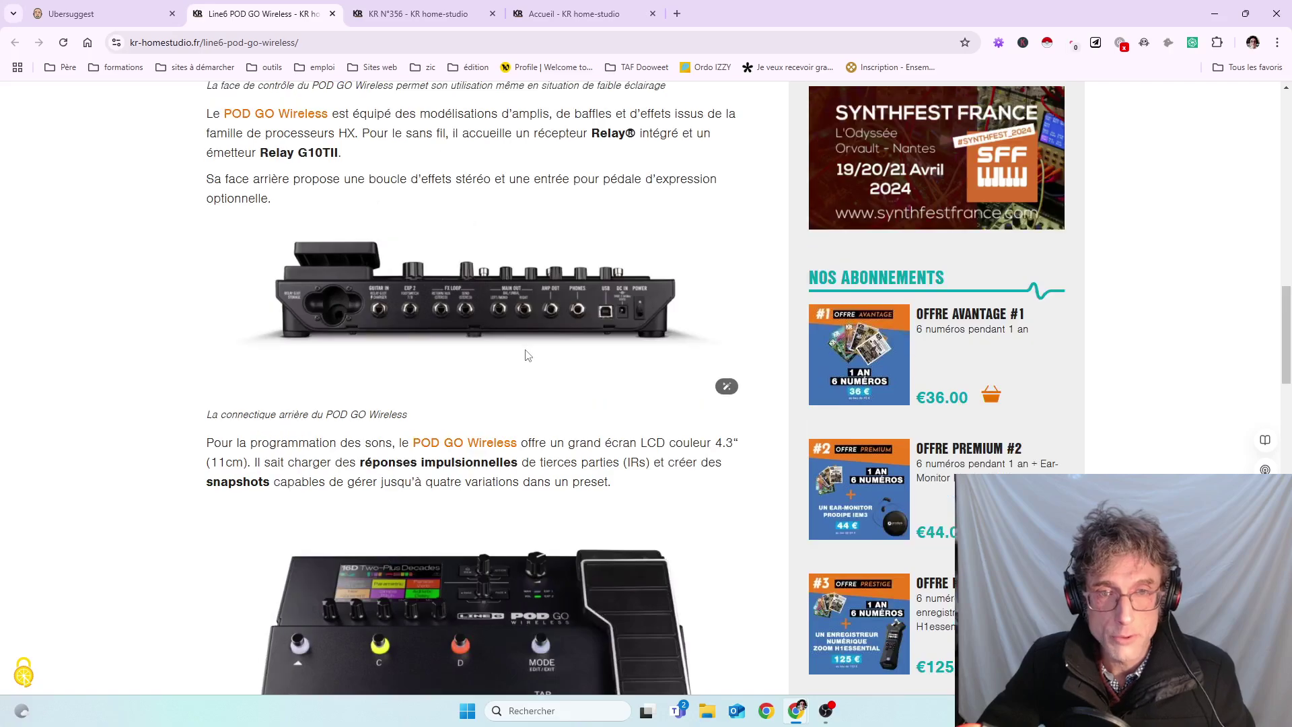
scroll(525, 350, up, 6)
scroll(528, 354, up, 1)
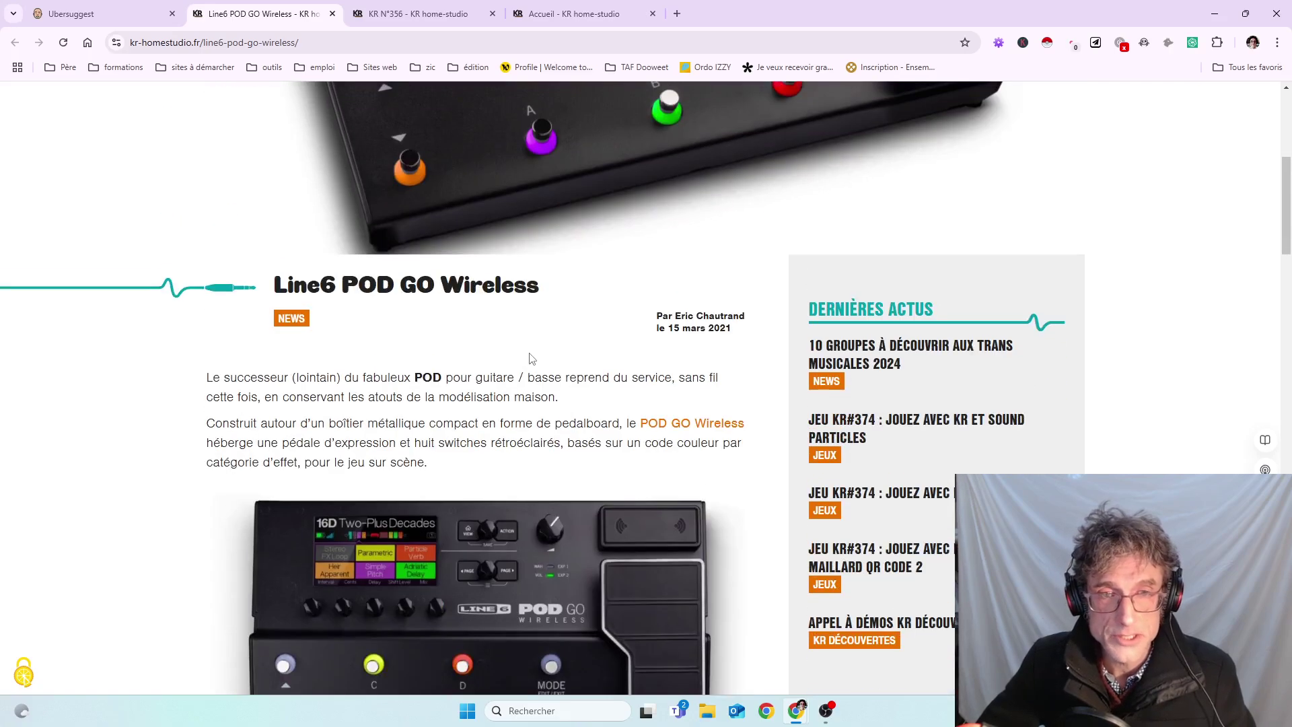
scroll(531, 358, down, 17)
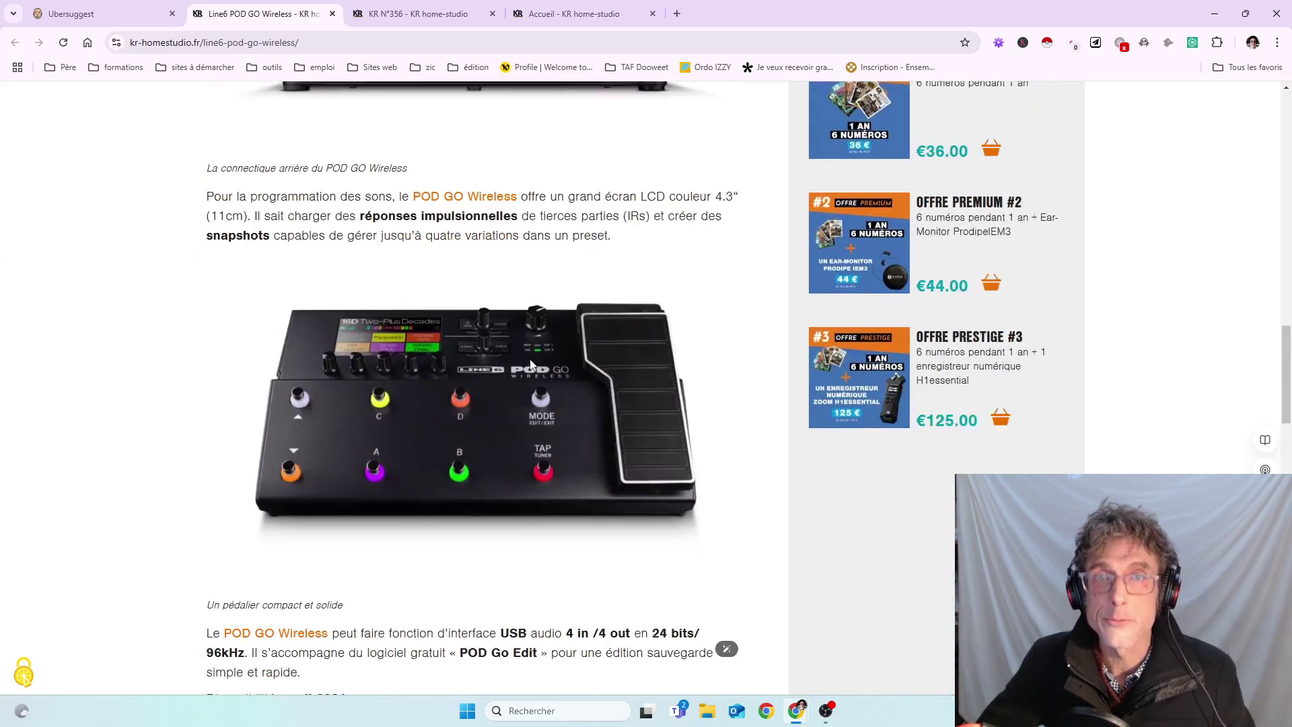
Check the availability date, price and embedded video at the end of the Line6 POD GO Wireless article.
scroll(532, 364, down, 3)
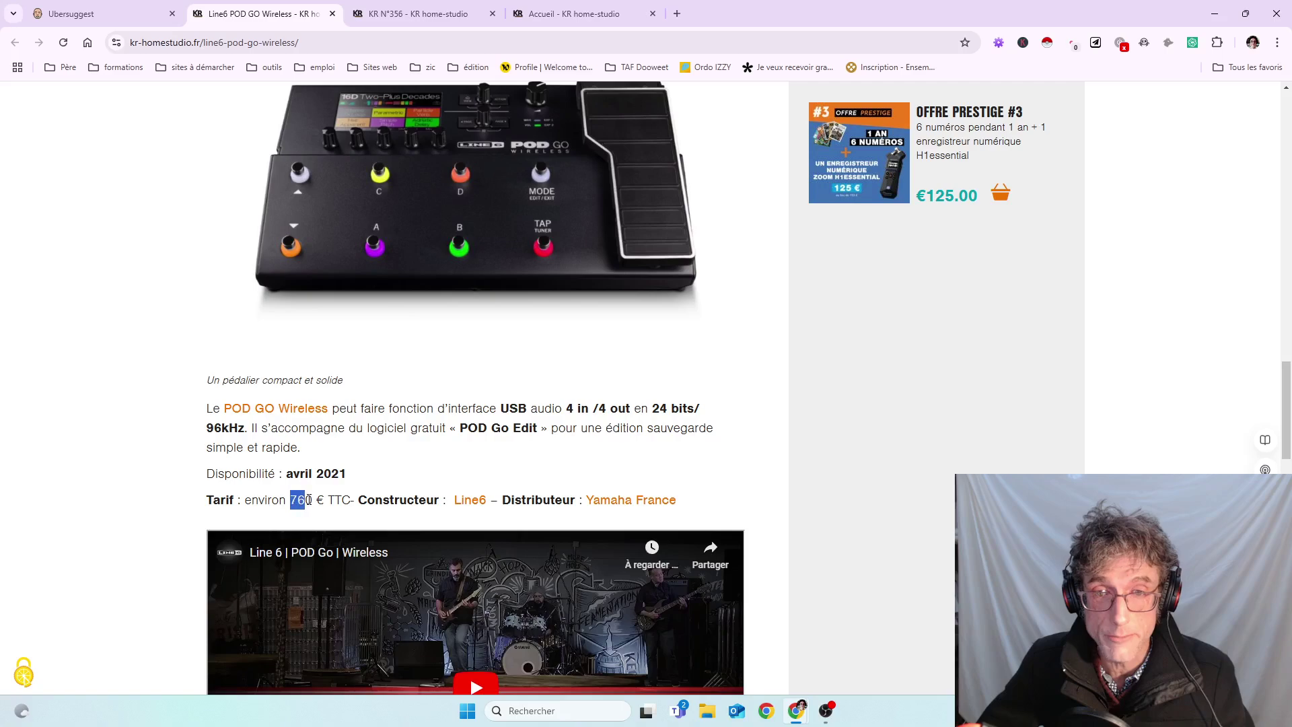
drag(309, 499, 313, 499)
click(416, 461)
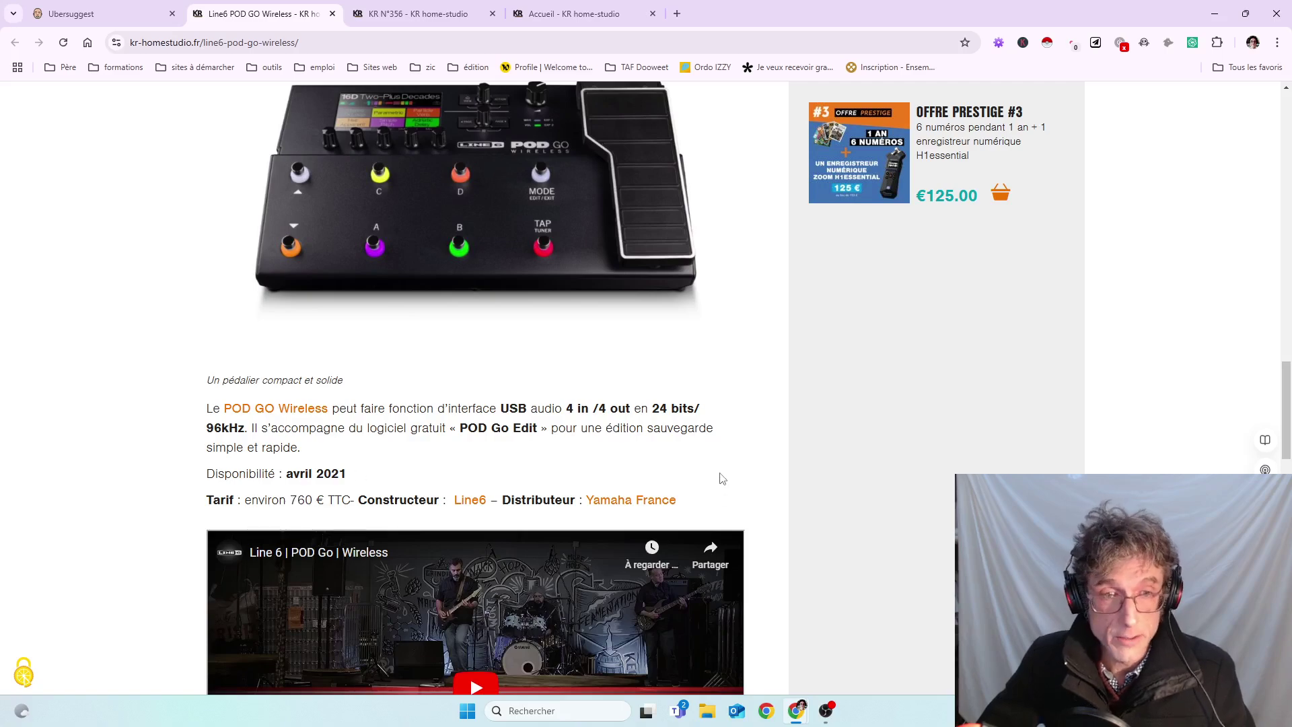
scroll(722, 479, down, 10)
scroll(720, 479, up, 7)
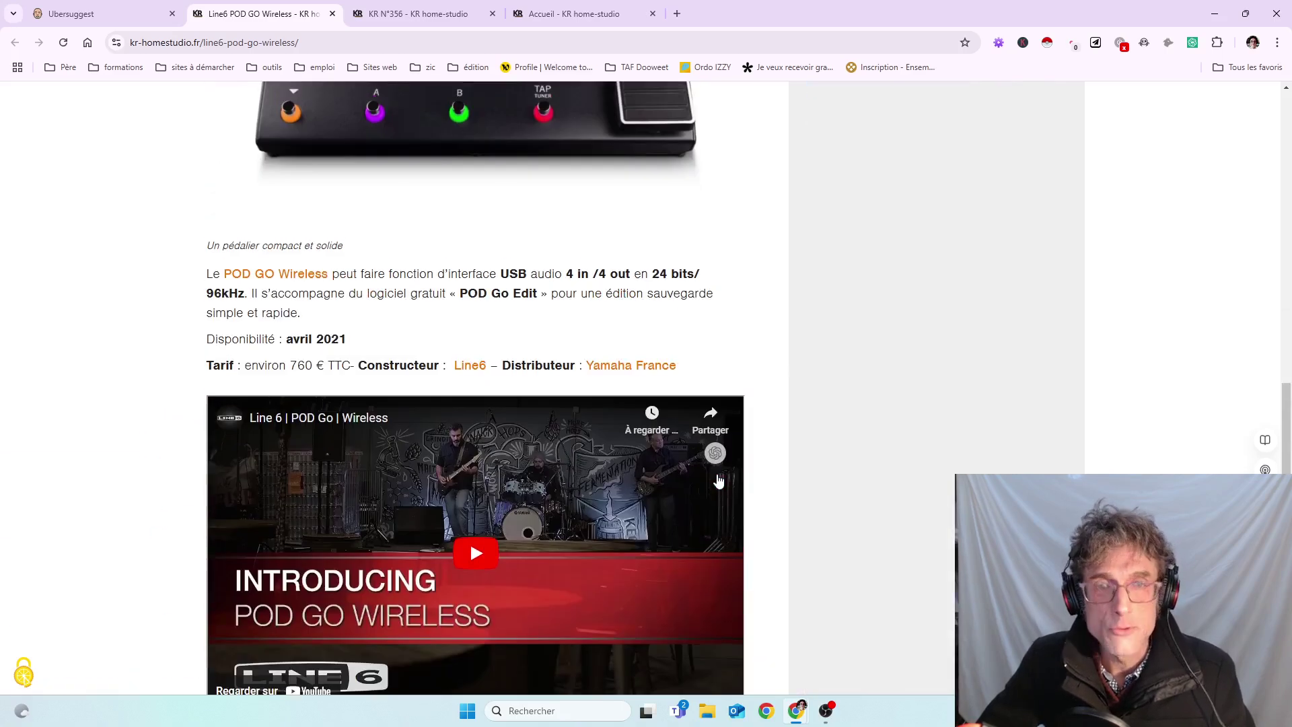
scroll(668, 434, up, 15)
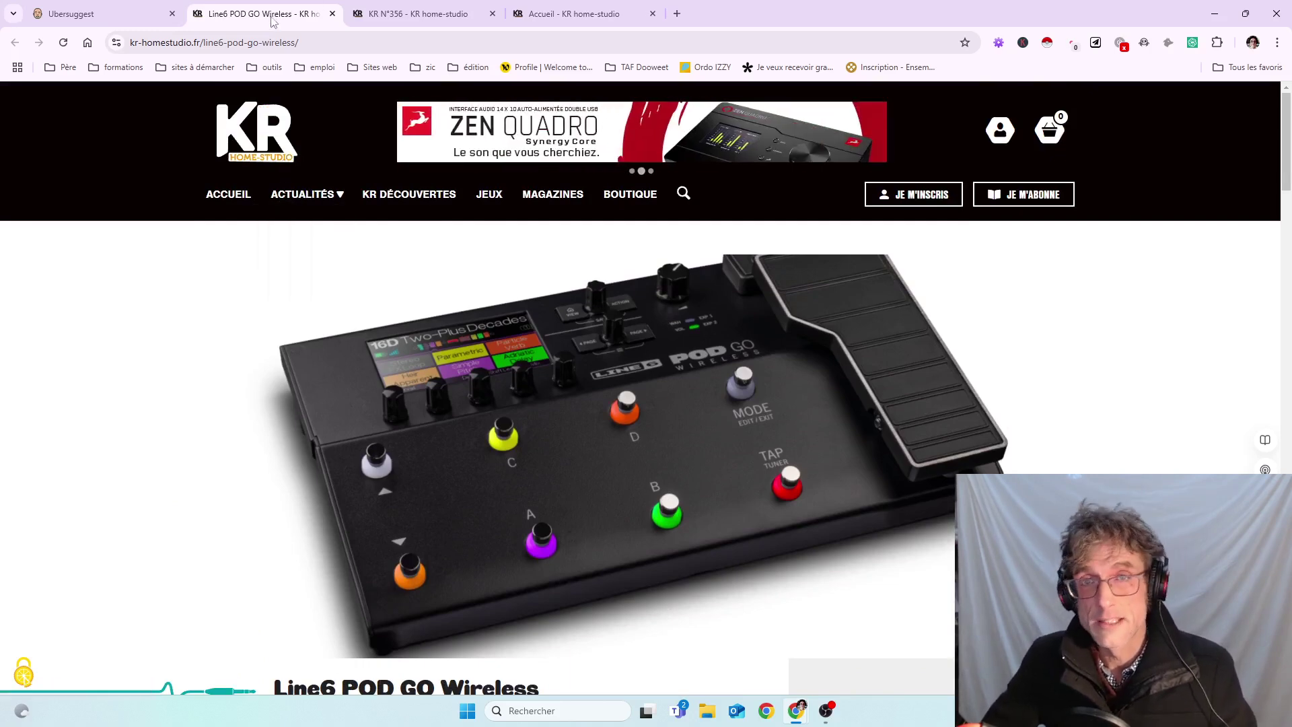
Close the KR N°356 and Accueil pages, and check the Ubersuggest keyword list again around "line6 pod".
click(493, 16)
click(493, 16)
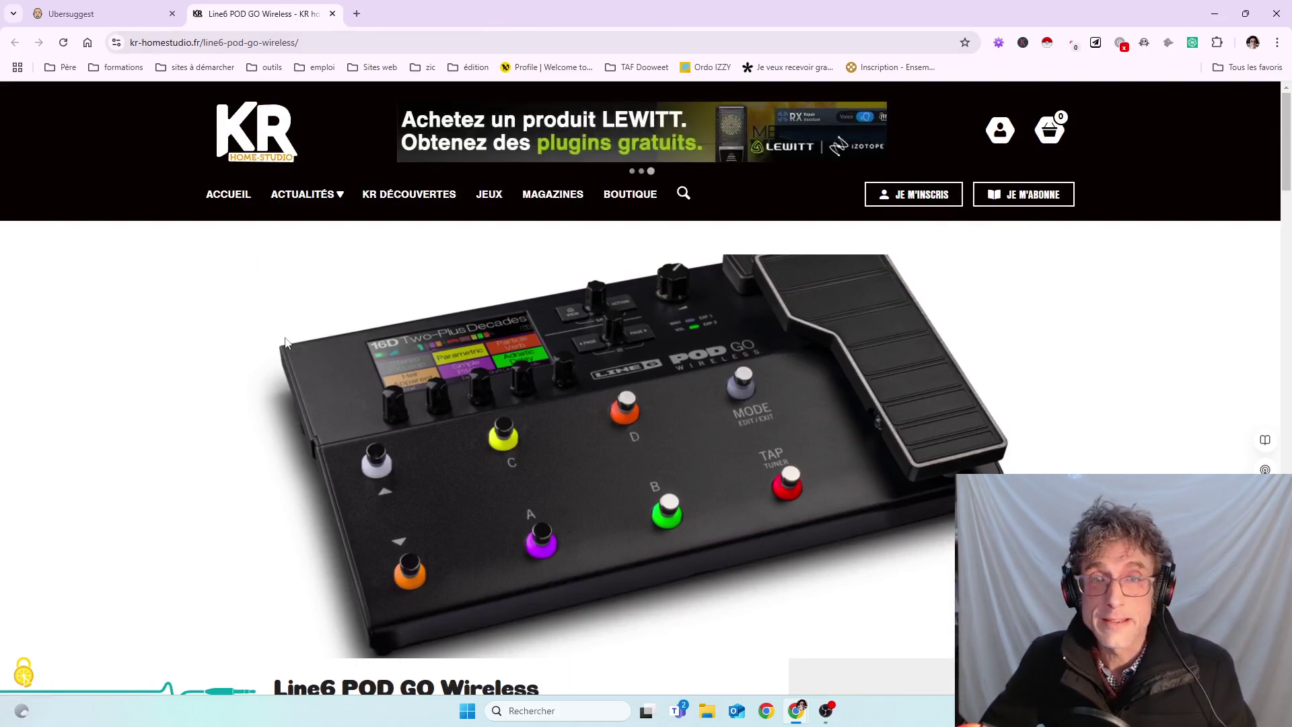
click(101, 13)
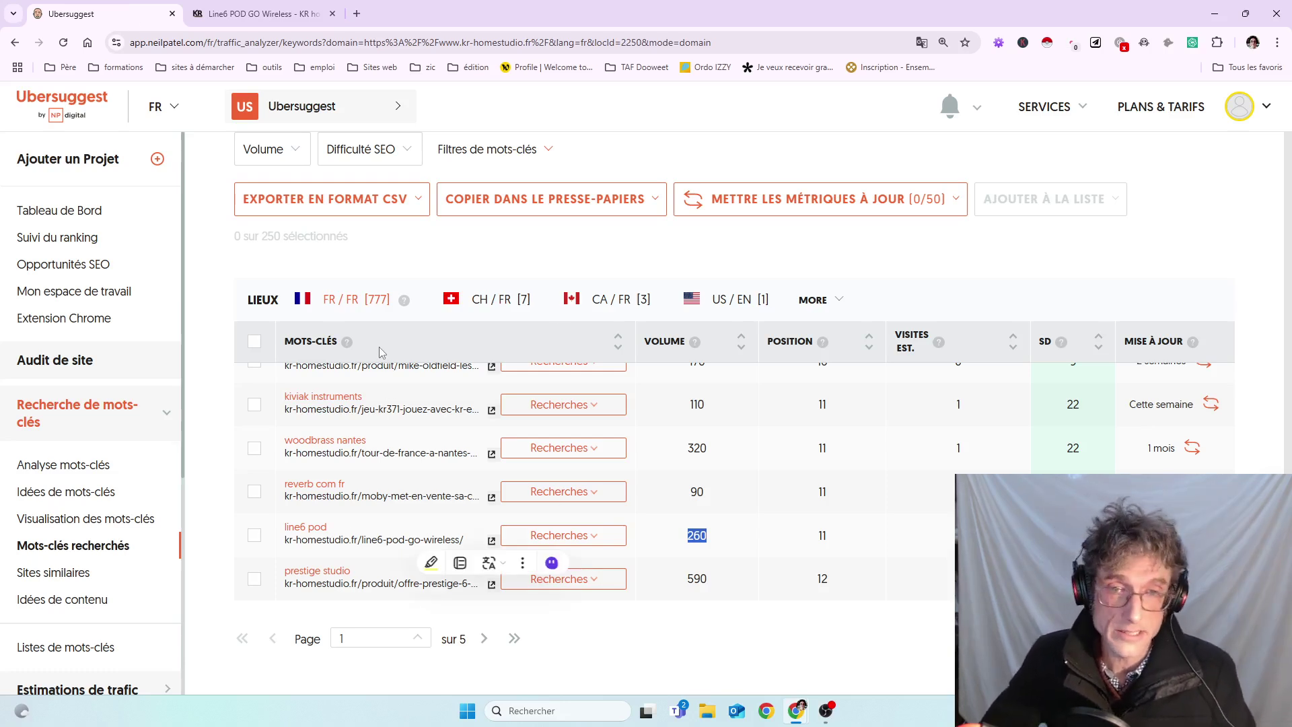
click(439, 254)
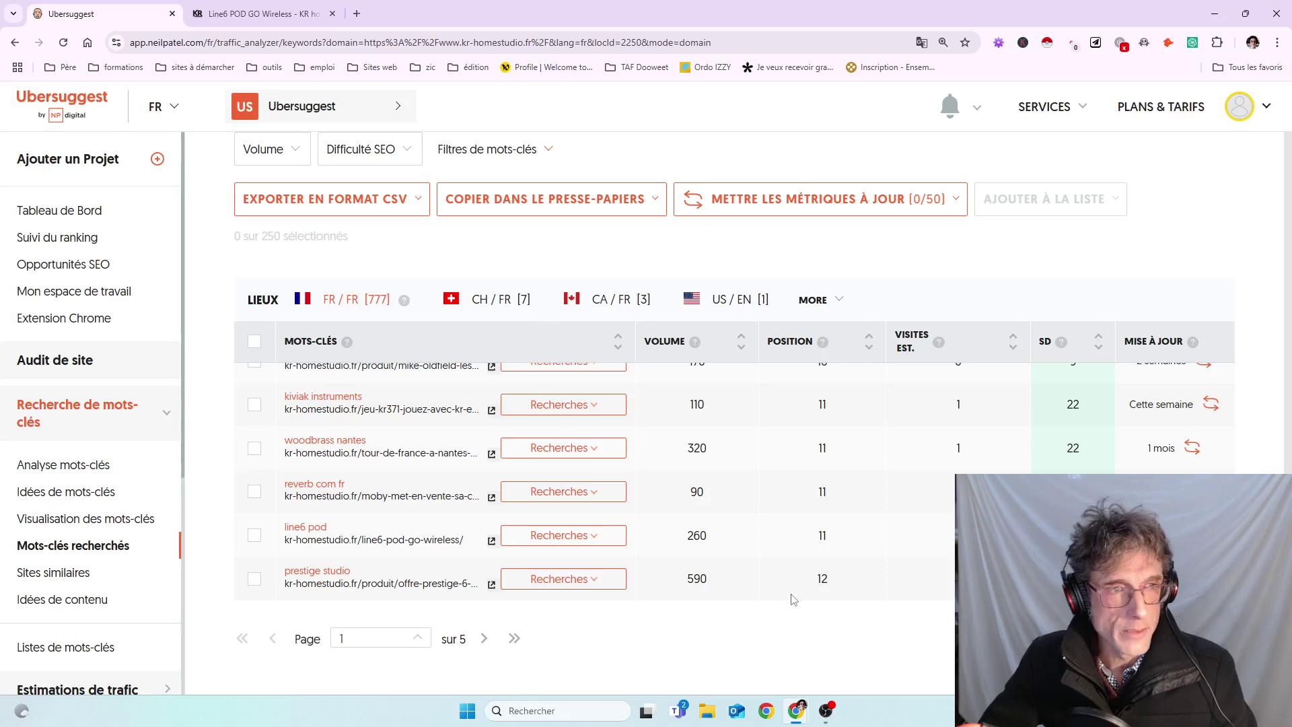
scroll(794, 601, up, 5)
Return to the Line6 POD GO Wireless article and examine the Actualités submenu, body text, and manufacturer and distributor links.
click(259, 13)
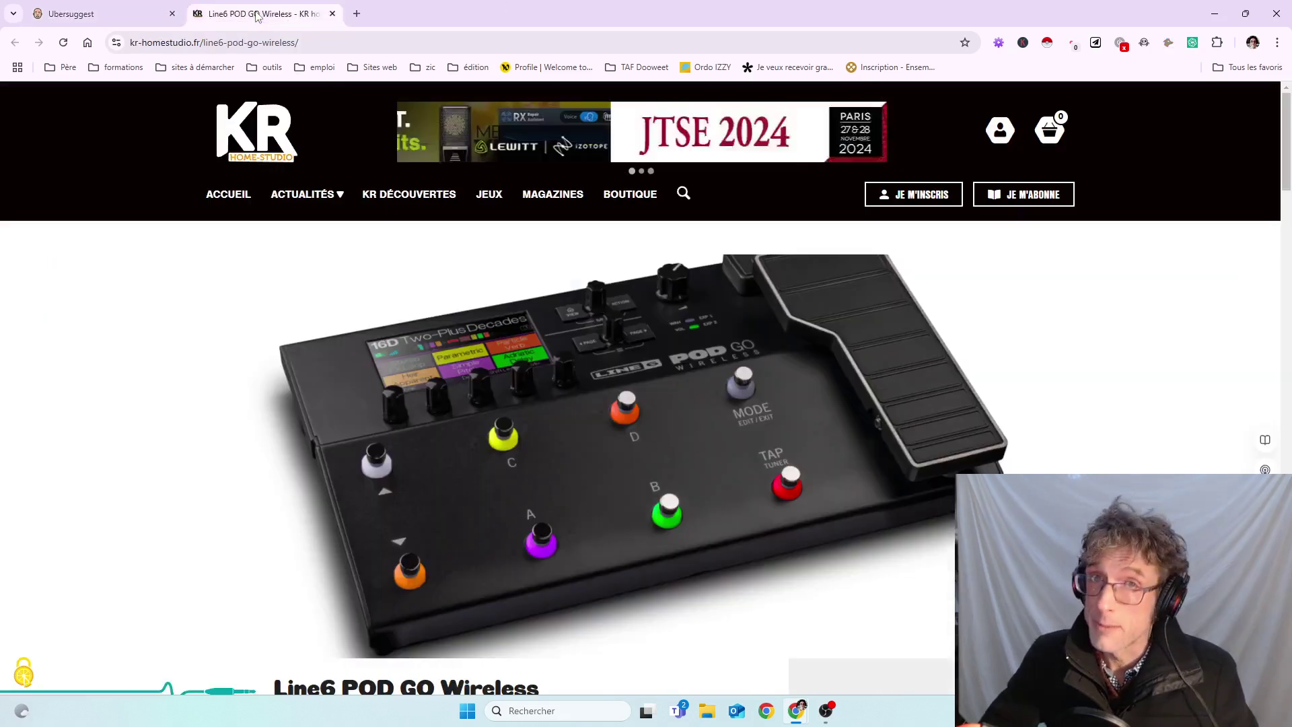
mouse_move(309, 197)
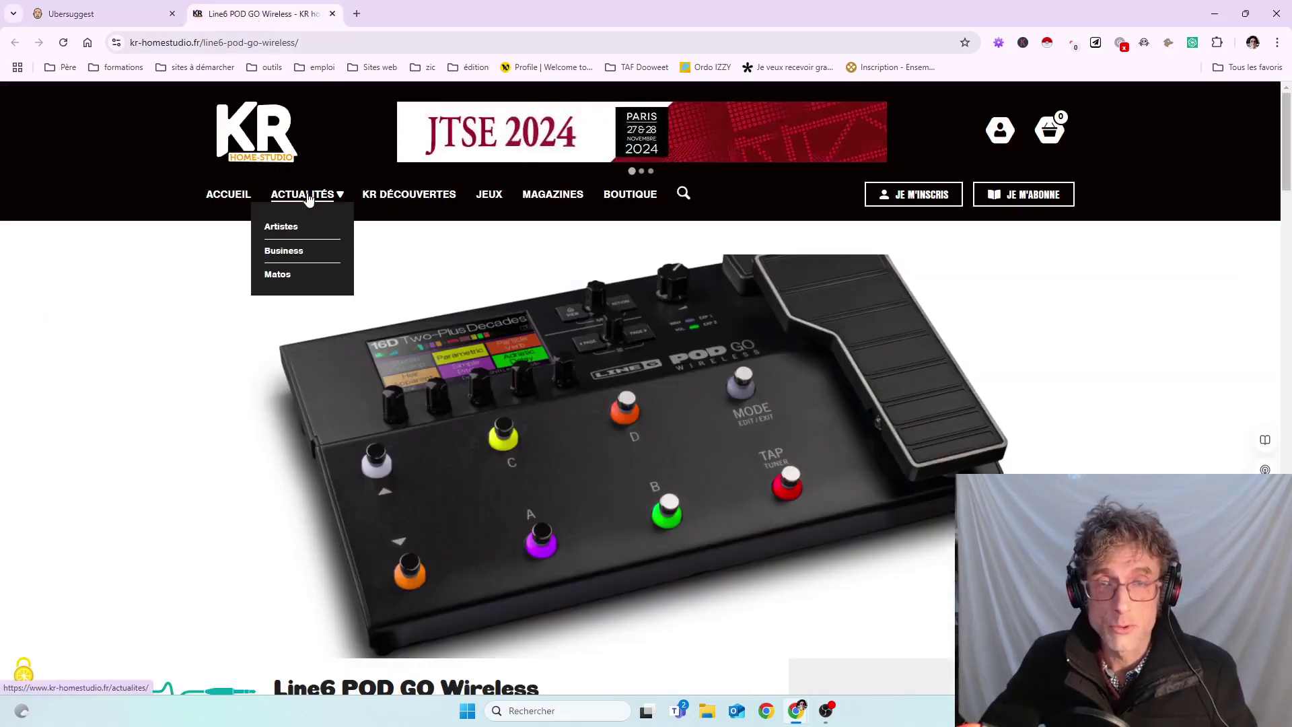
scroll(406, 303, down, 8)
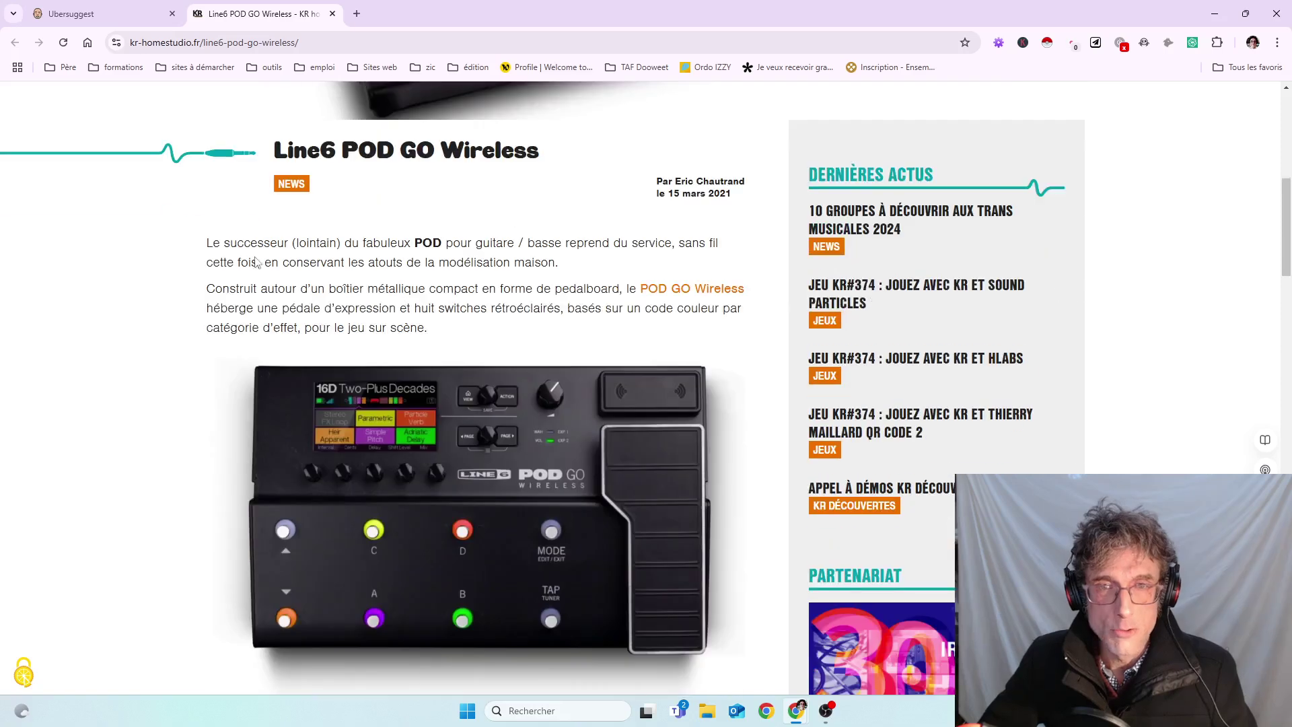
scroll(571, 301, down, 10)
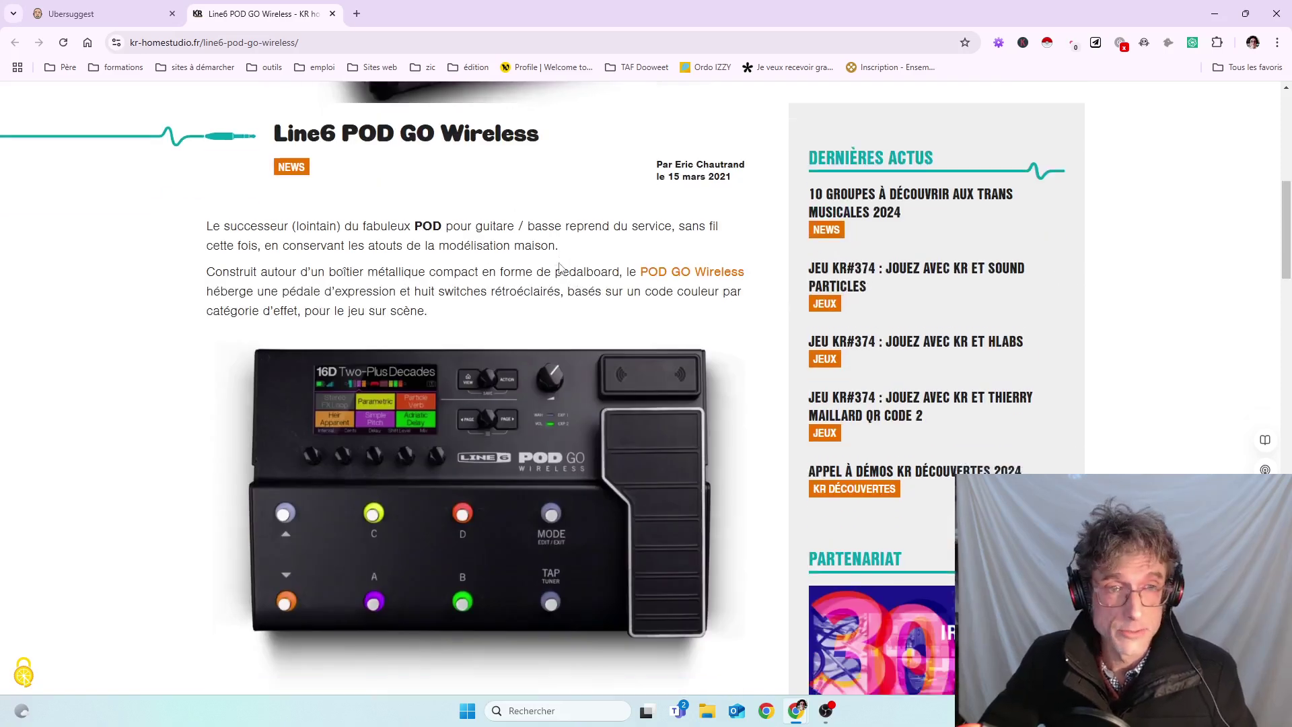
scroll(517, 319, down, 5)
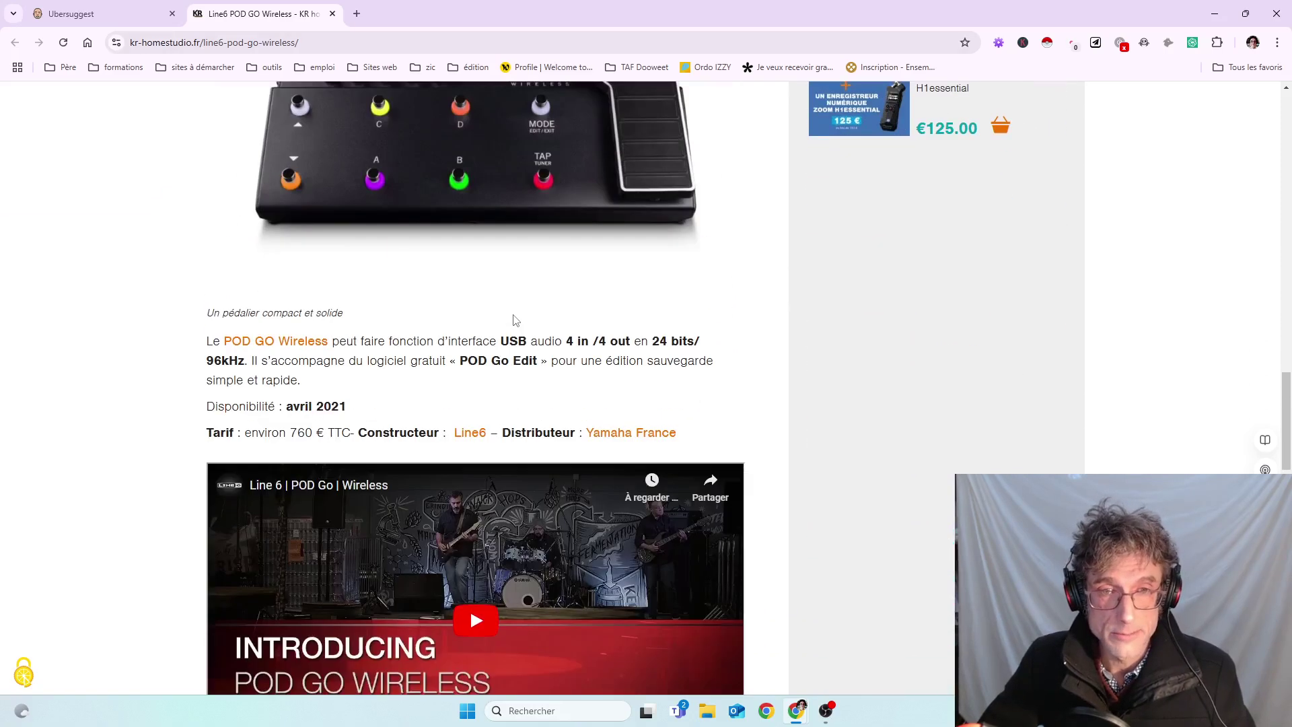
scroll(512, 323, down, 6)
scroll(505, 328, up, 5)
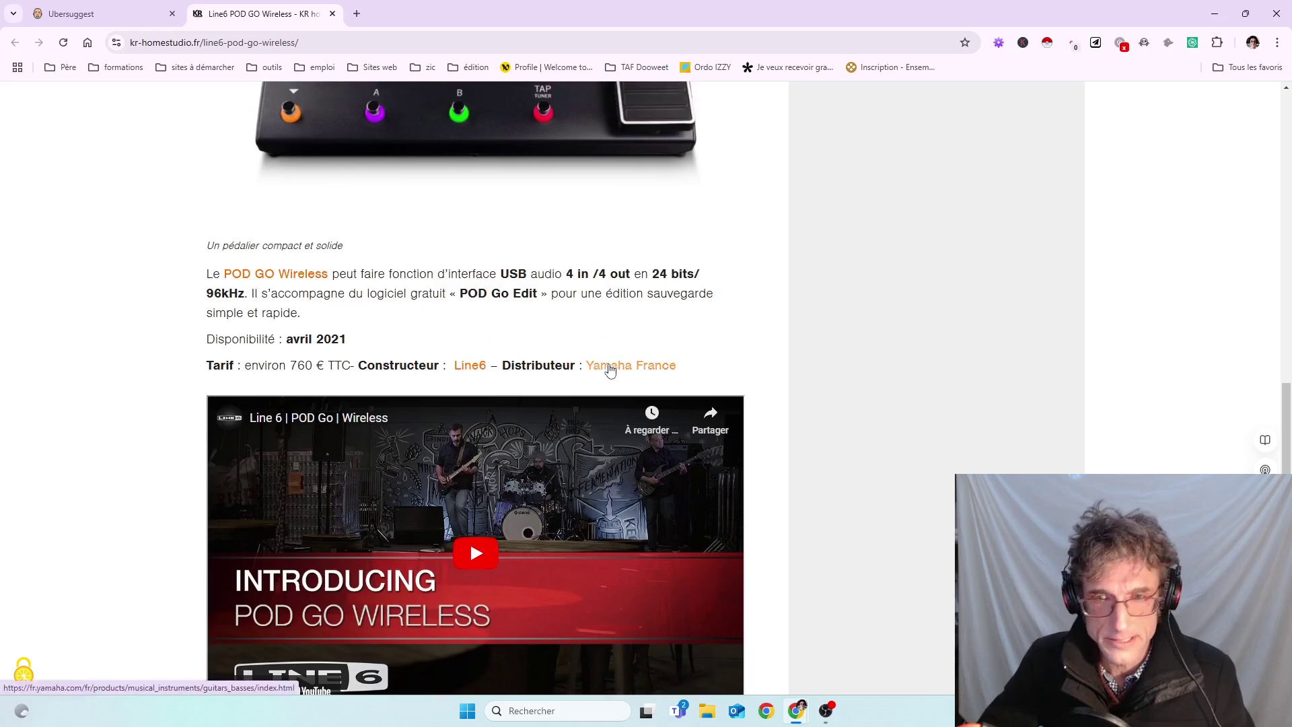
scroll(525, 337, up, 2)
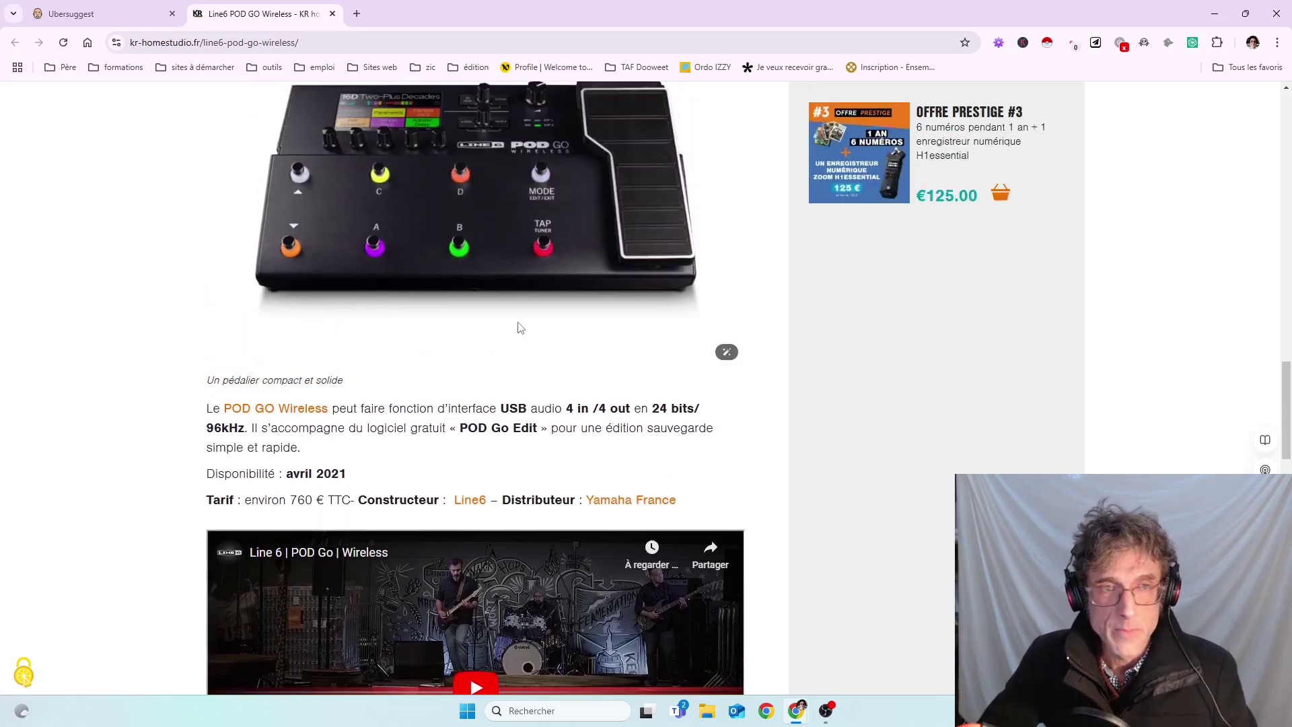
scroll(525, 338, down, 6)
scroll(518, 333, up, 2)
Review the article's title and introduction, and look through the page from the site header to the comment form and footer.
scroll(514, 324, up, 20)
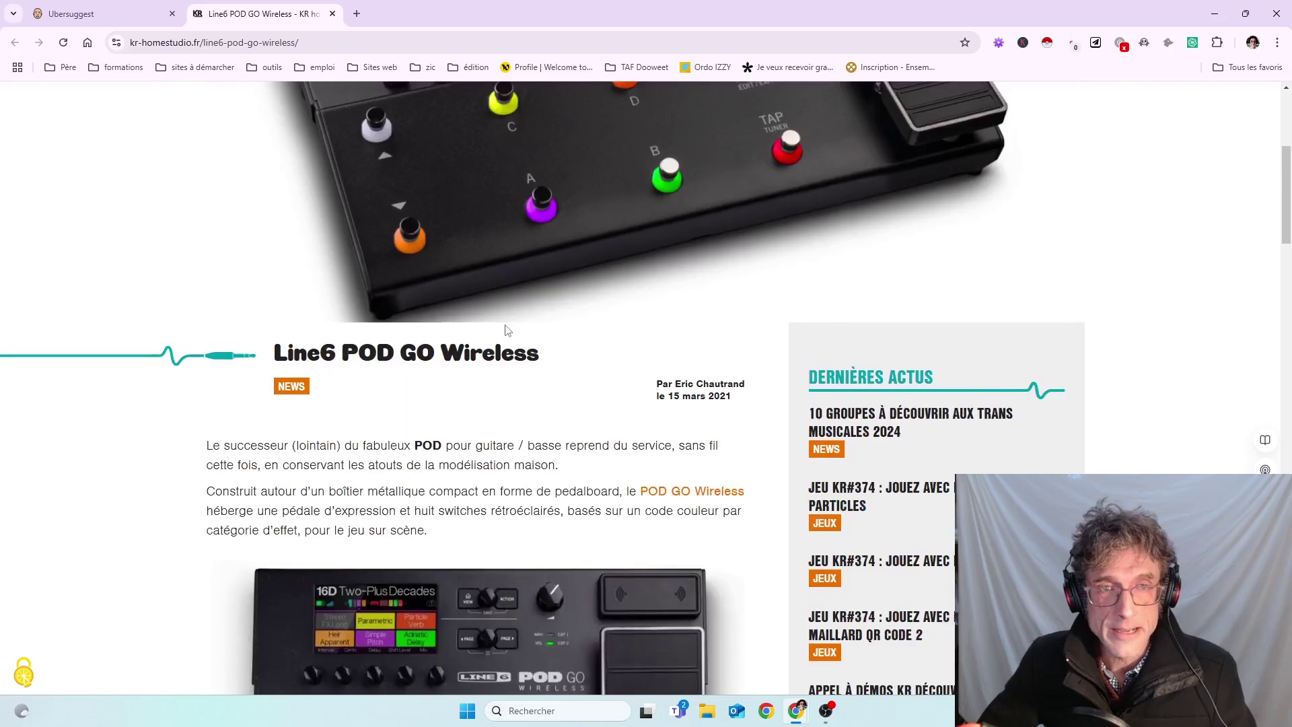
scroll(499, 324, down, 6)
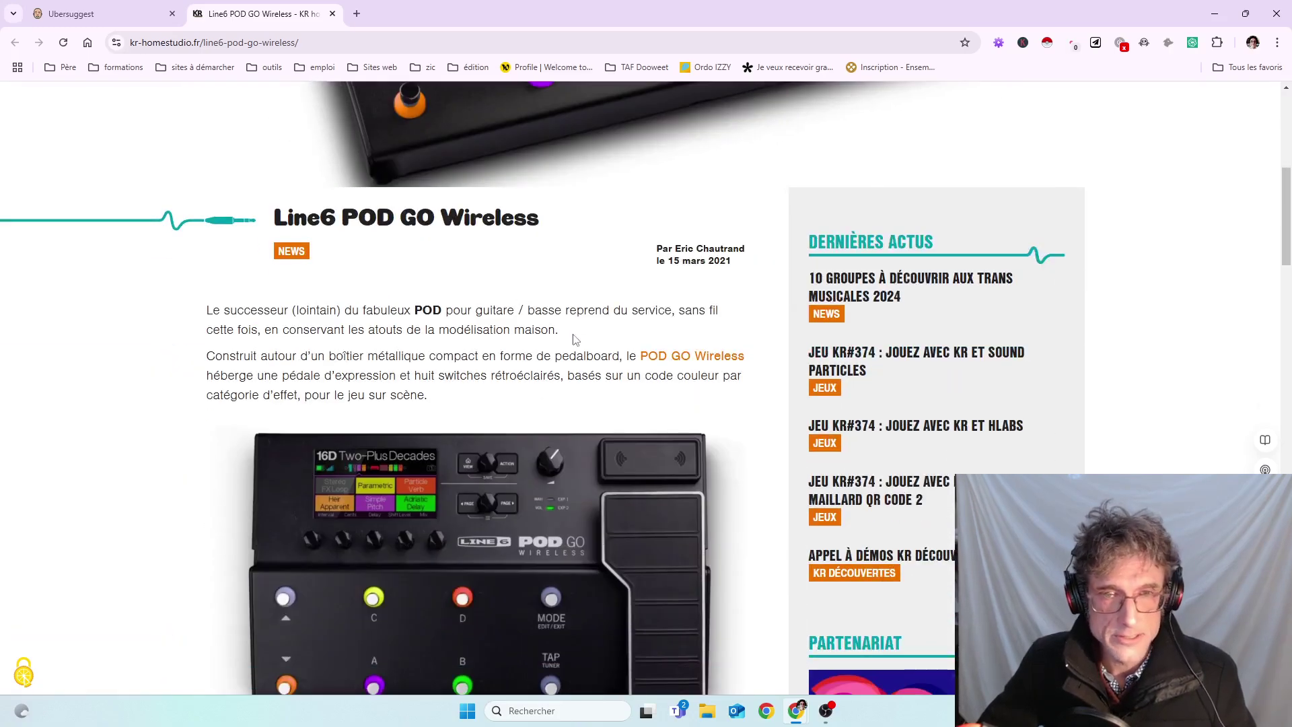
scroll(574, 339, down, 6)
scroll(551, 348, up, 6)
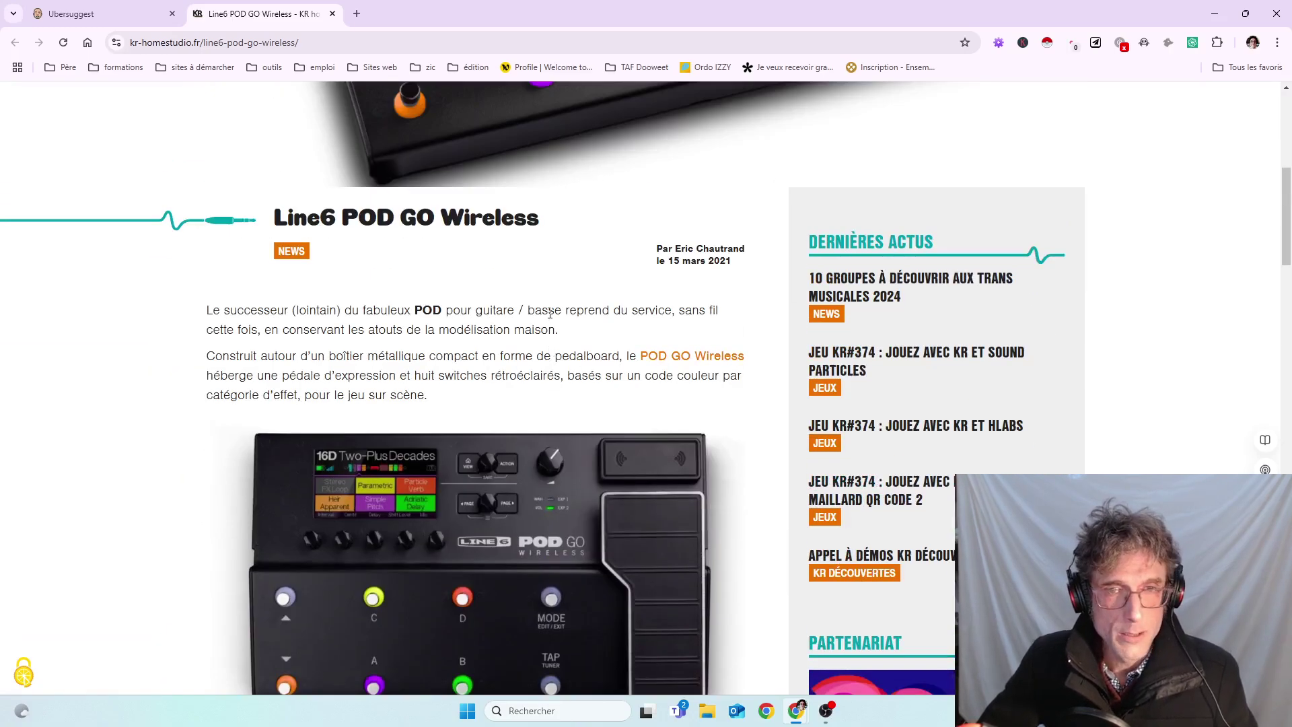
scroll(544, 321, up, 7)
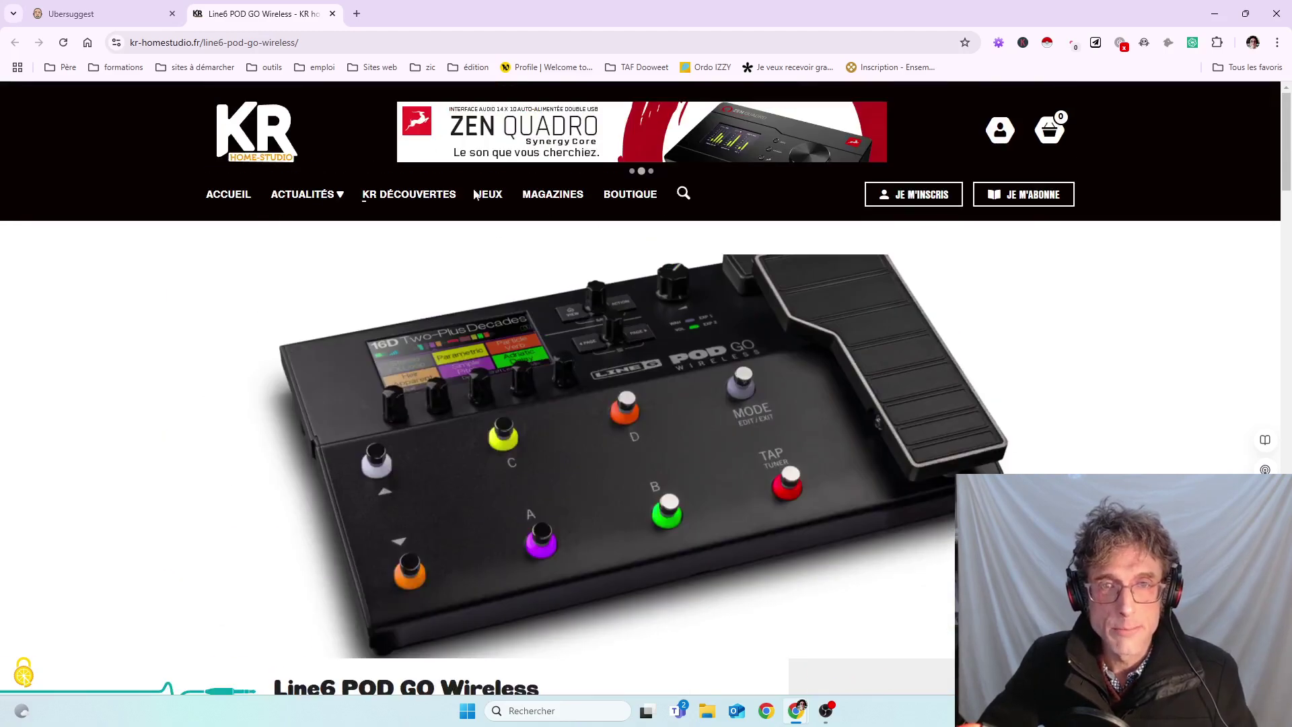
scroll(348, 404, down, 18)
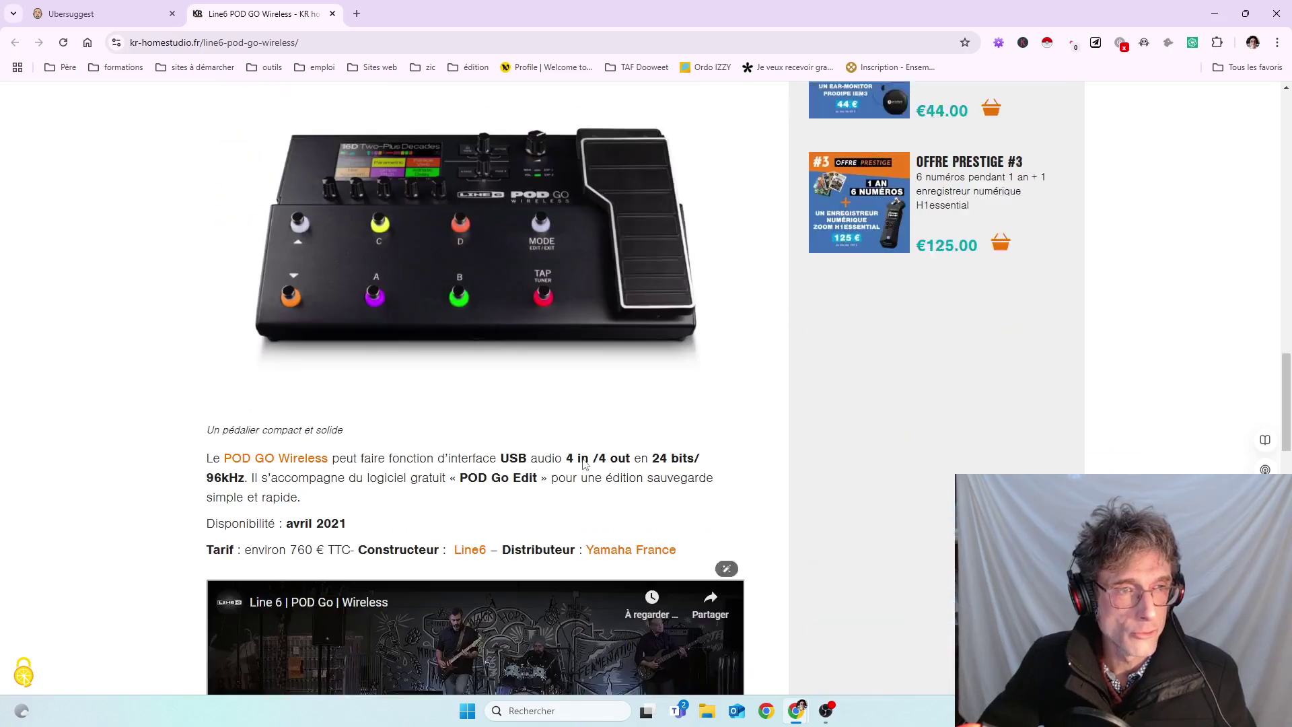
scroll(544, 424, down, 12)
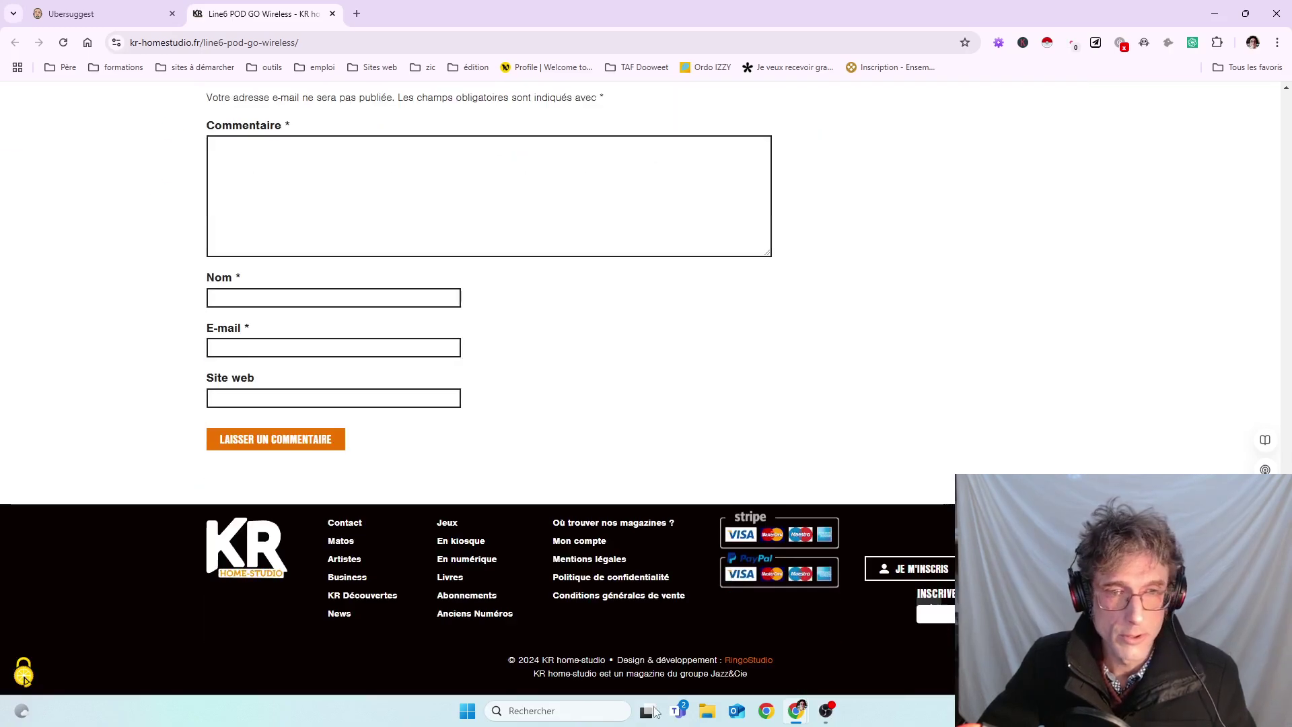
Examine the previous and next article links and the carousel of more articles from the News category.
scroll(579, 574, up, 7)
scroll(632, 427, up, 9)
scroll(636, 445, down, 8)
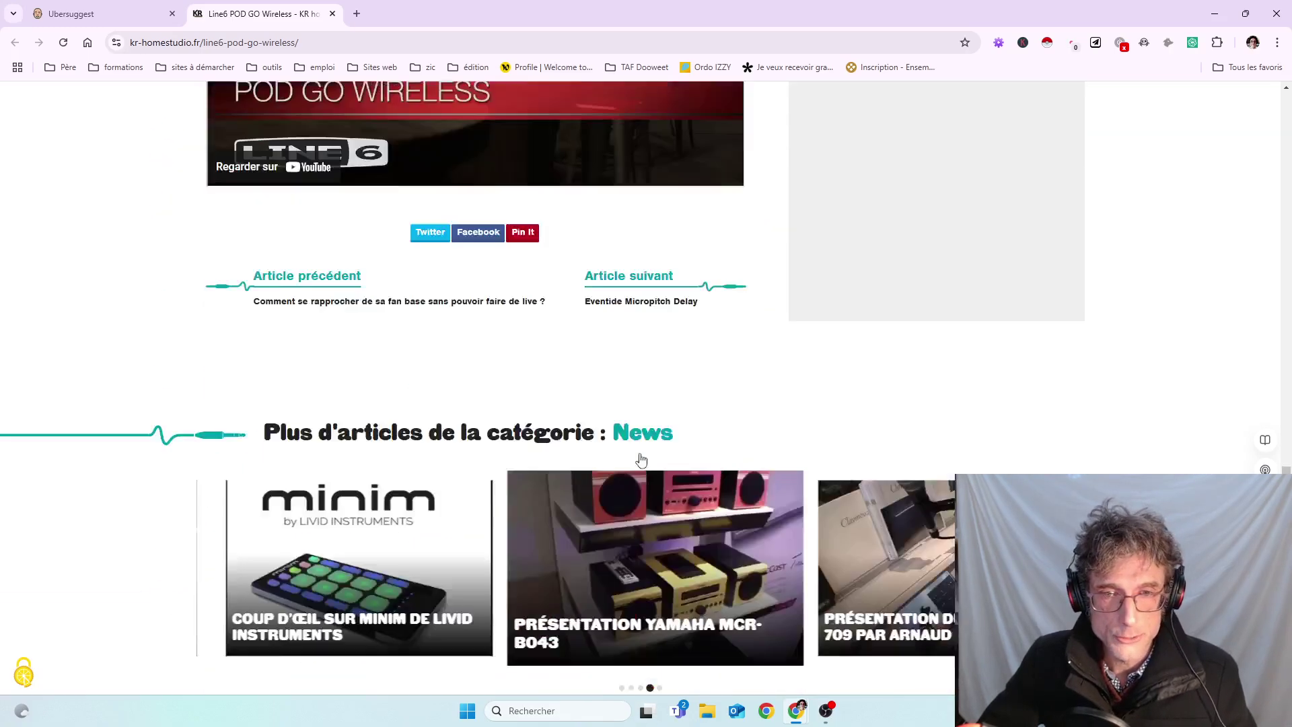
scroll(489, 315, up, 1)
scroll(490, 315, up, 2)
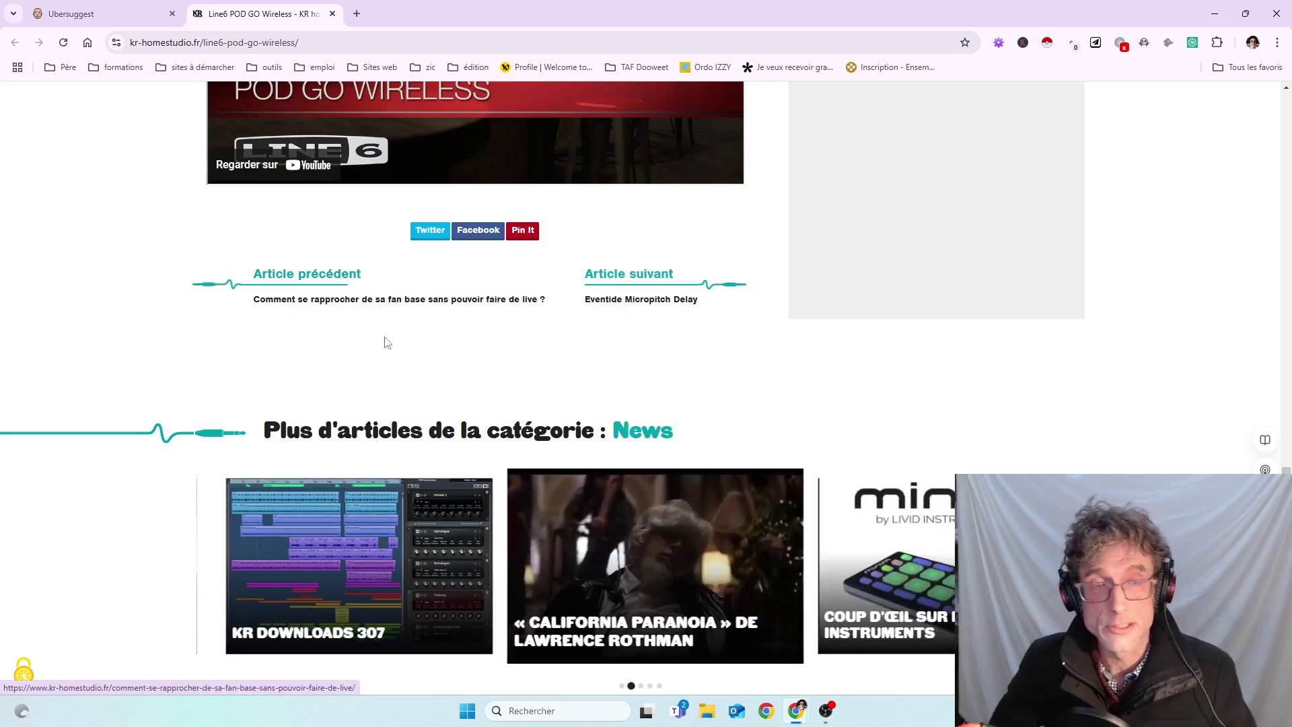
scroll(394, 391, down, 3)
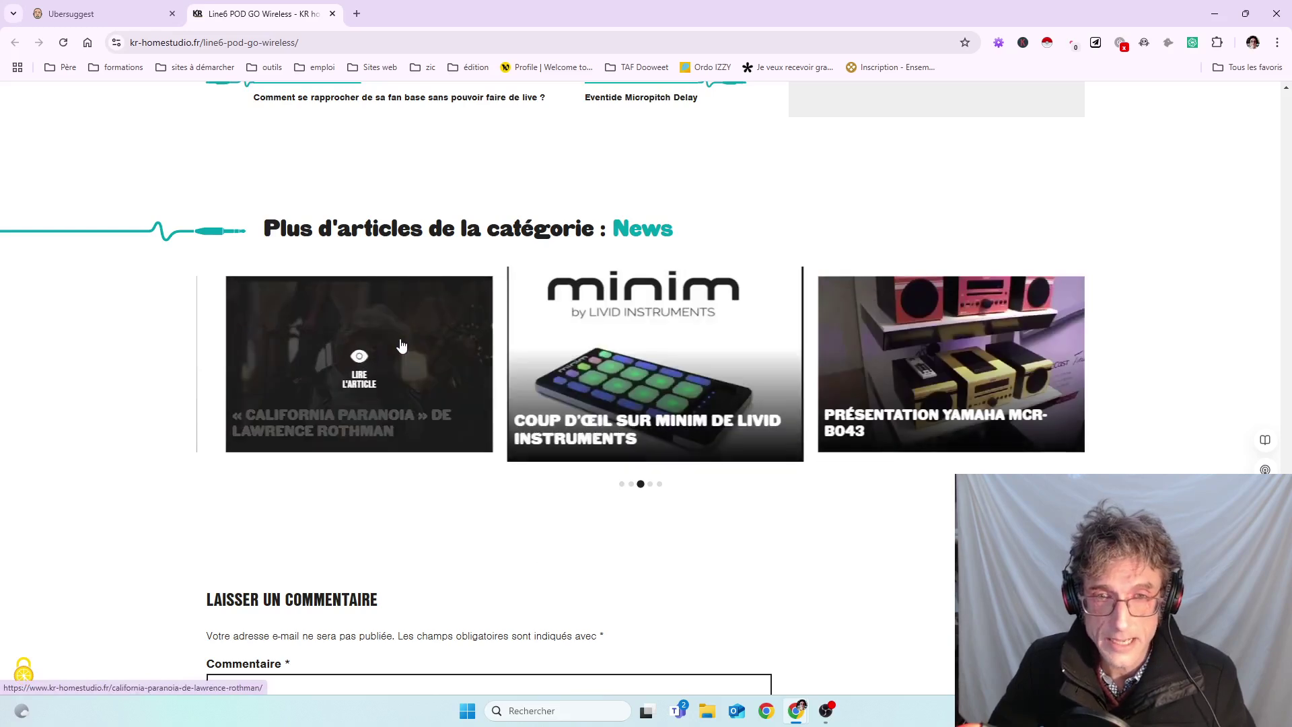
Open the "California Paranoia" article from the News carousel and look through its content and article links.
click(397, 376)
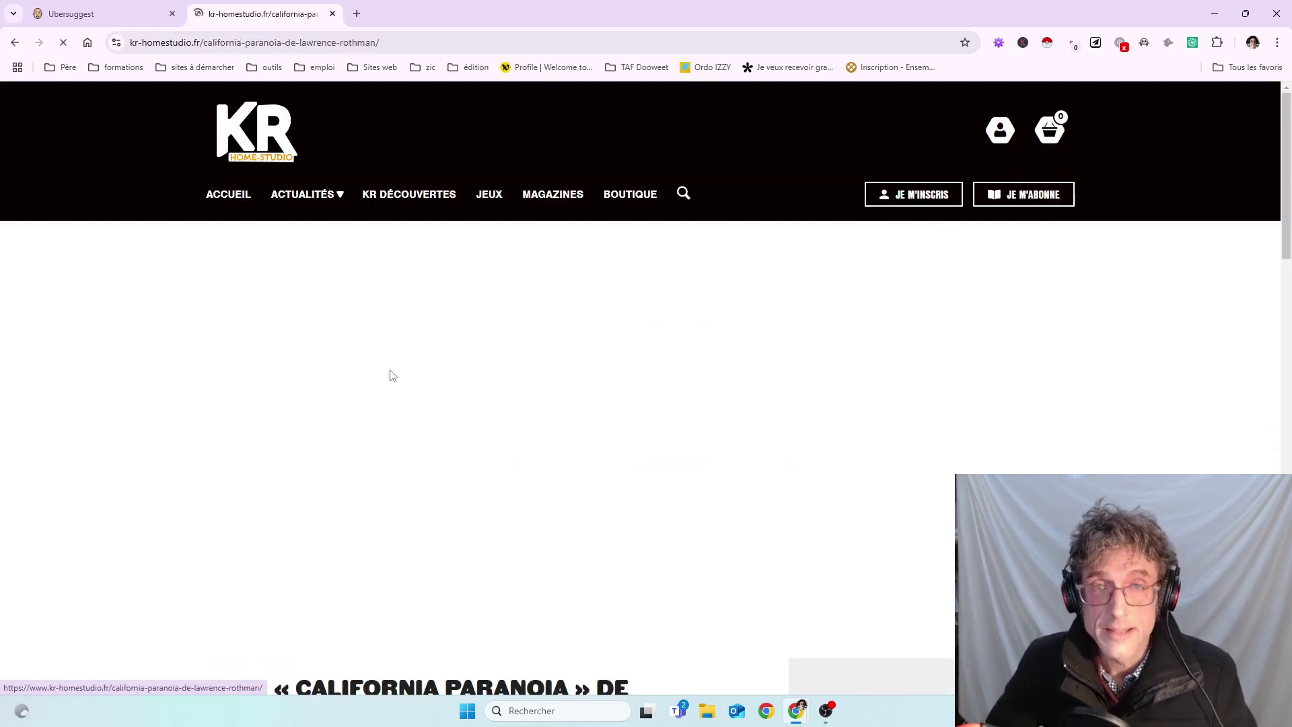
scroll(388, 370, down, 4)
scroll(388, 398, down, 6)
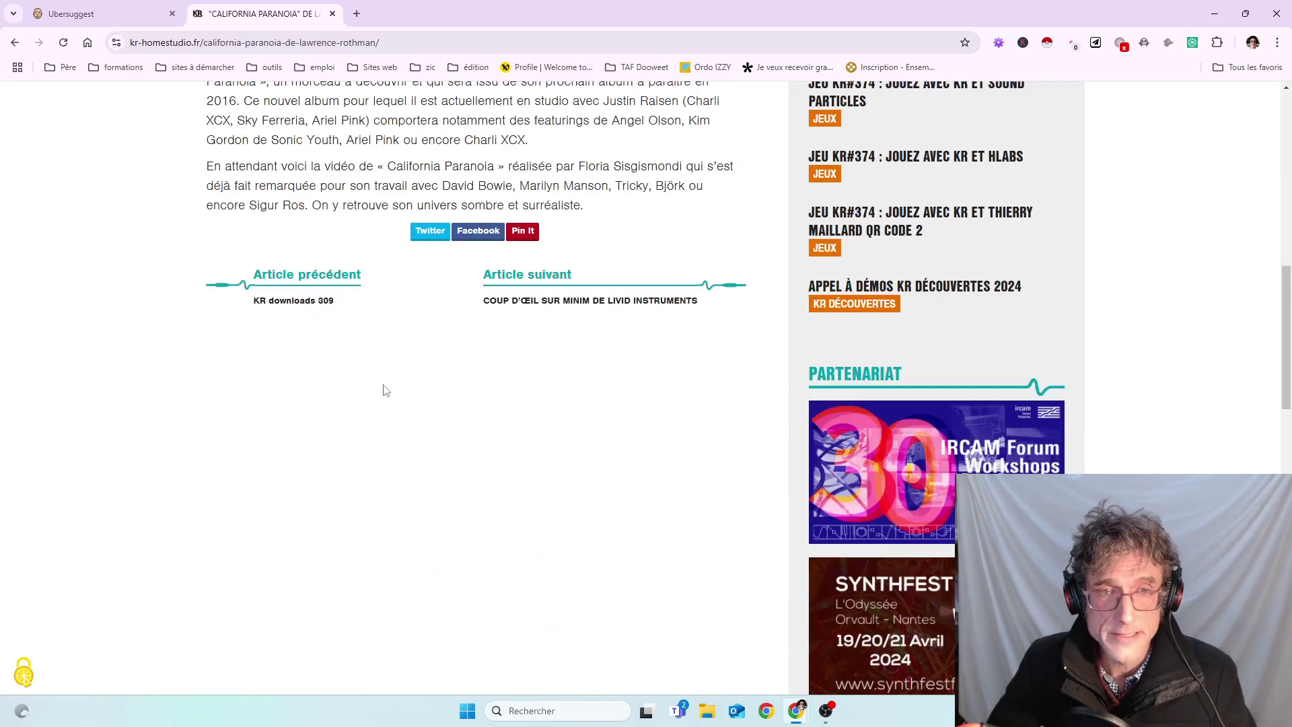
scroll(382, 388, down, 10)
scroll(378, 387, up, 20)
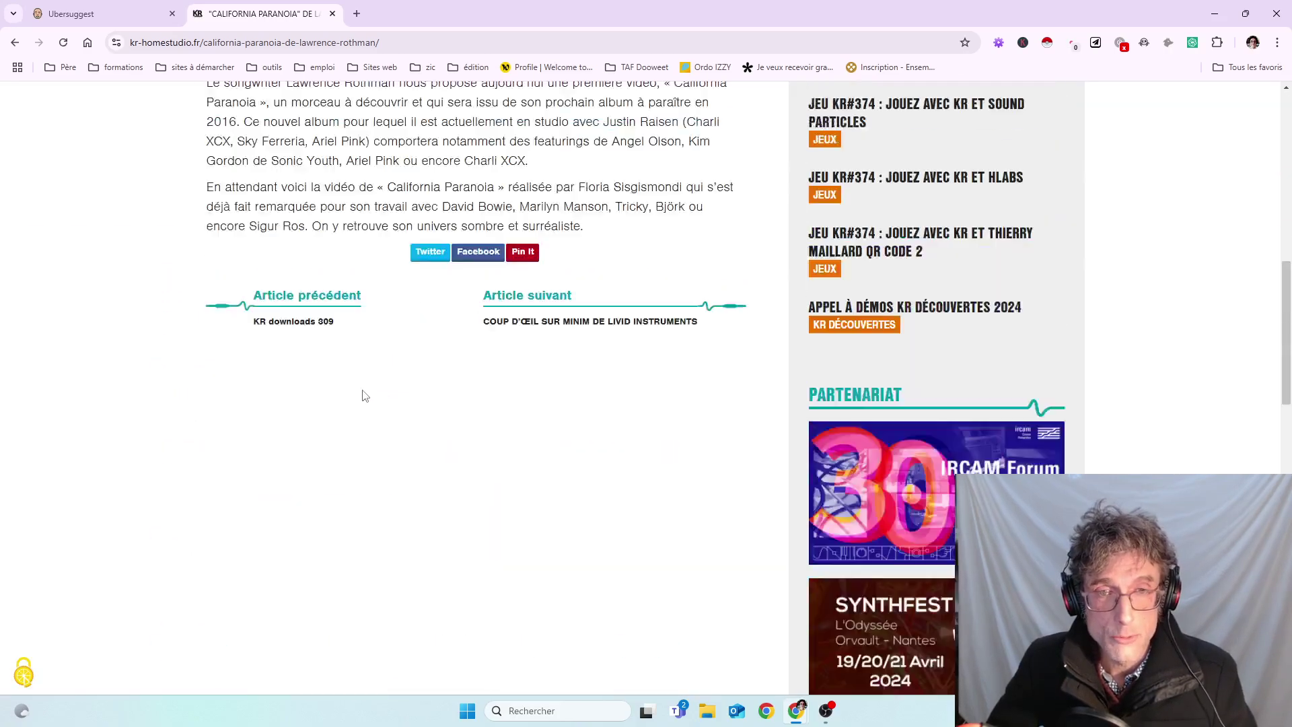
scroll(358, 397, down, 6)
Highlight the two body paragraphs of the "California Paranoia" article to assess how much text it contains.
drag(225, 333, 615, 473)
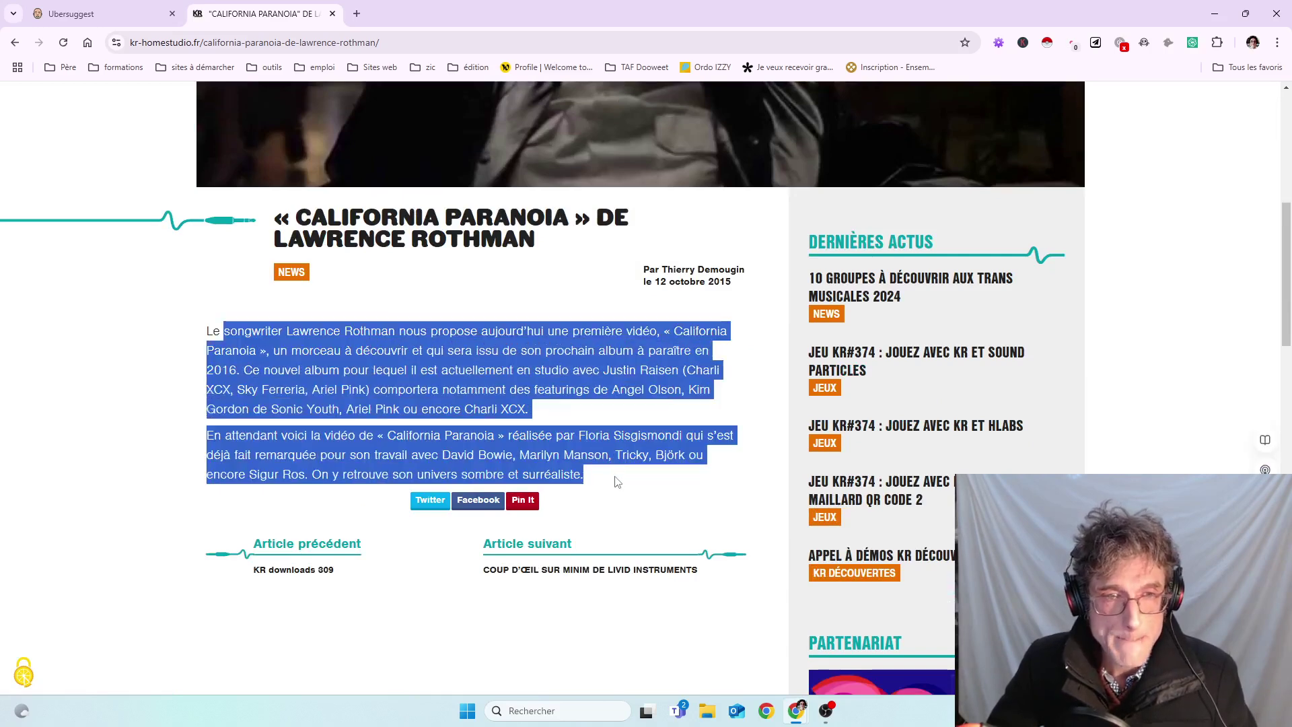
click(612, 478)
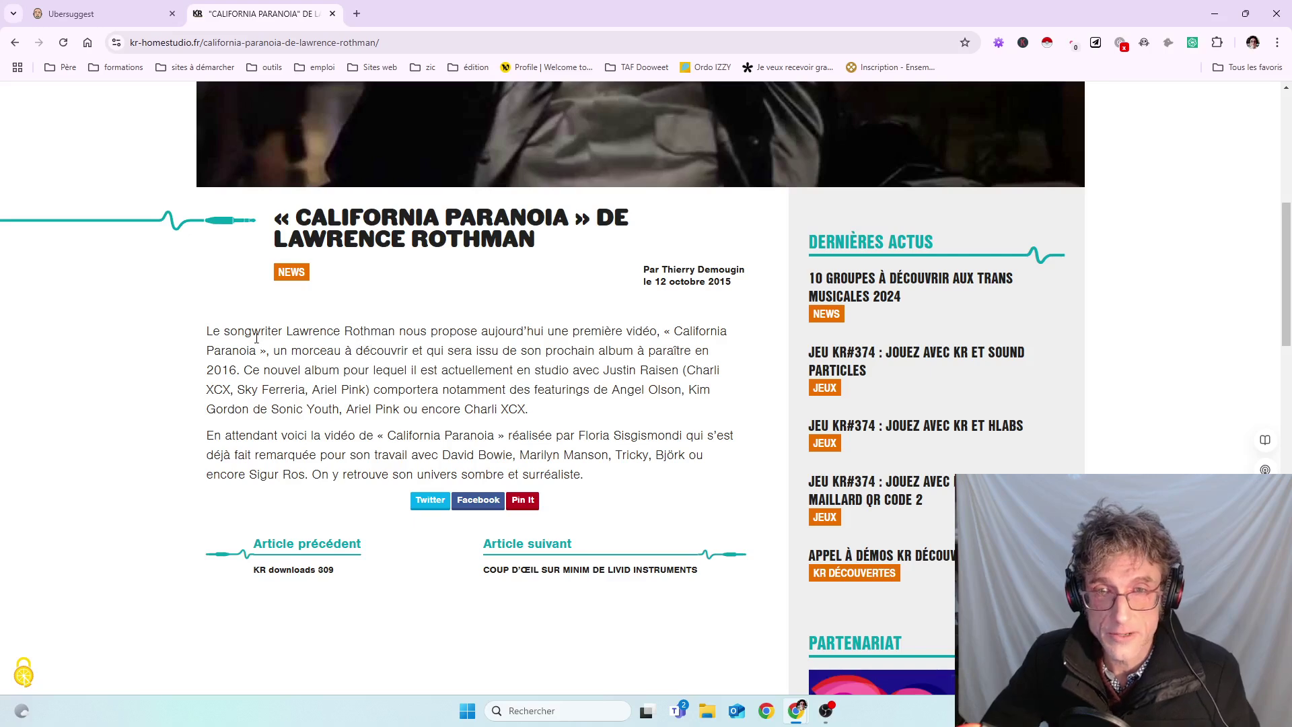
drag(208, 331, 619, 484)
click(562, 407)
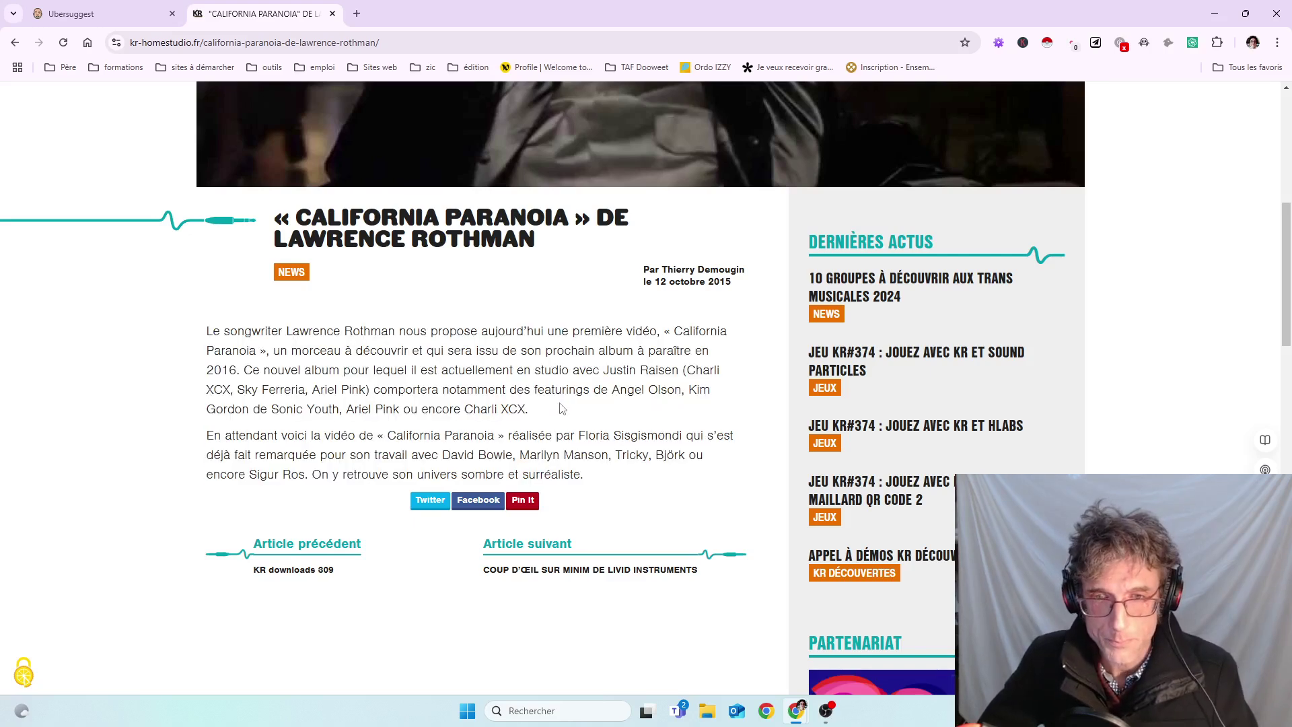
Go back to the Line6 POD GO Wireless article and review its text, video, related News articles and navigation menu.
click(11, 44)
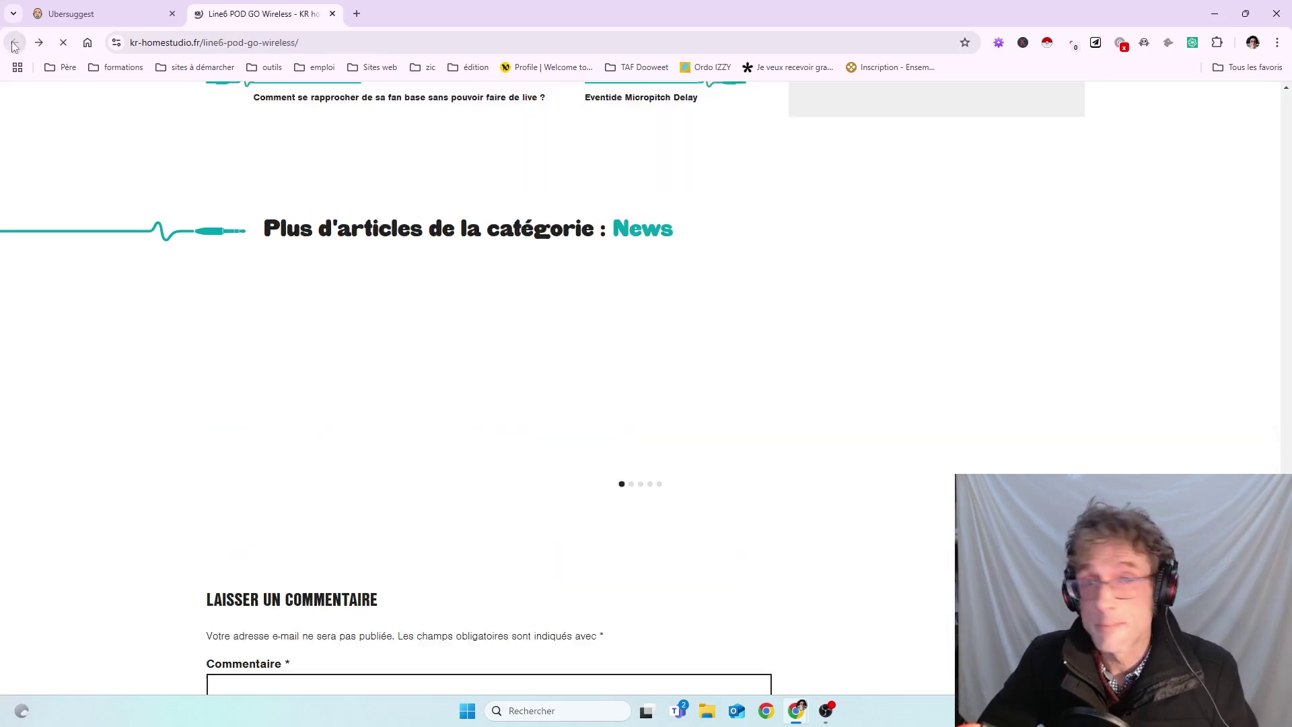
scroll(546, 438, up, 8)
scroll(546, 441, up, 8)
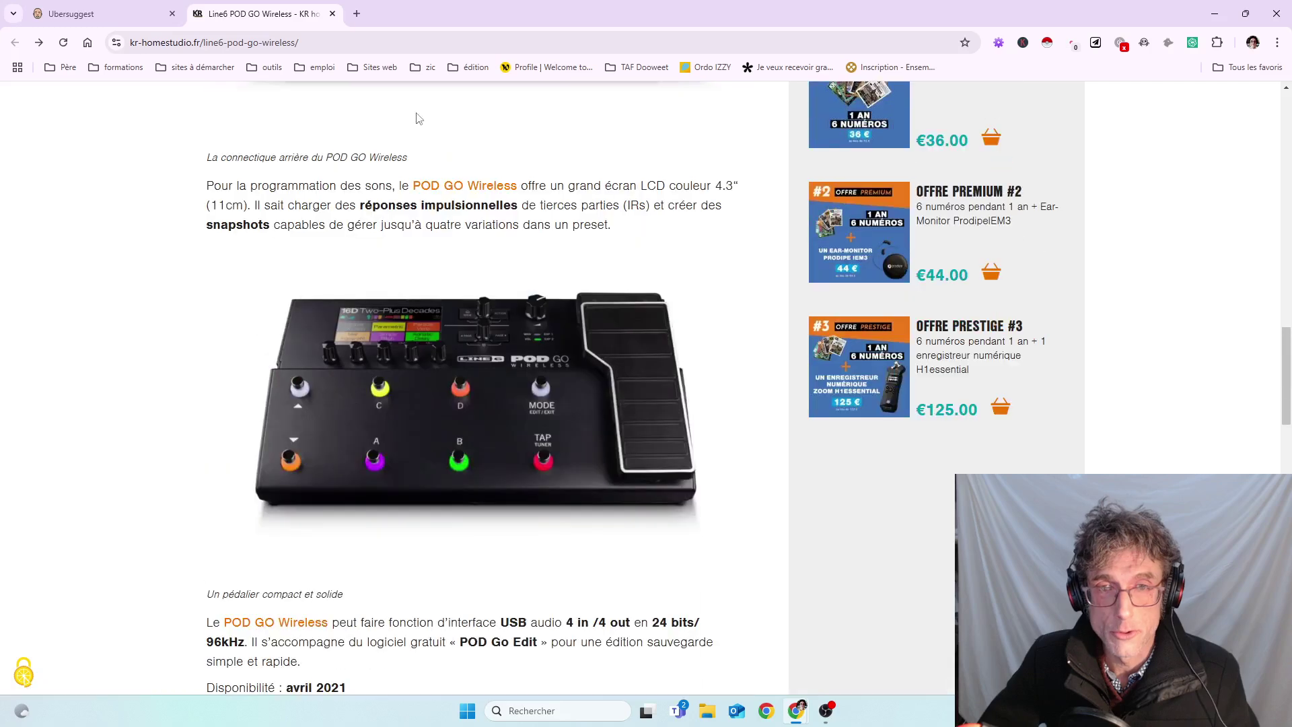
scroll(369, 389, down, 11)
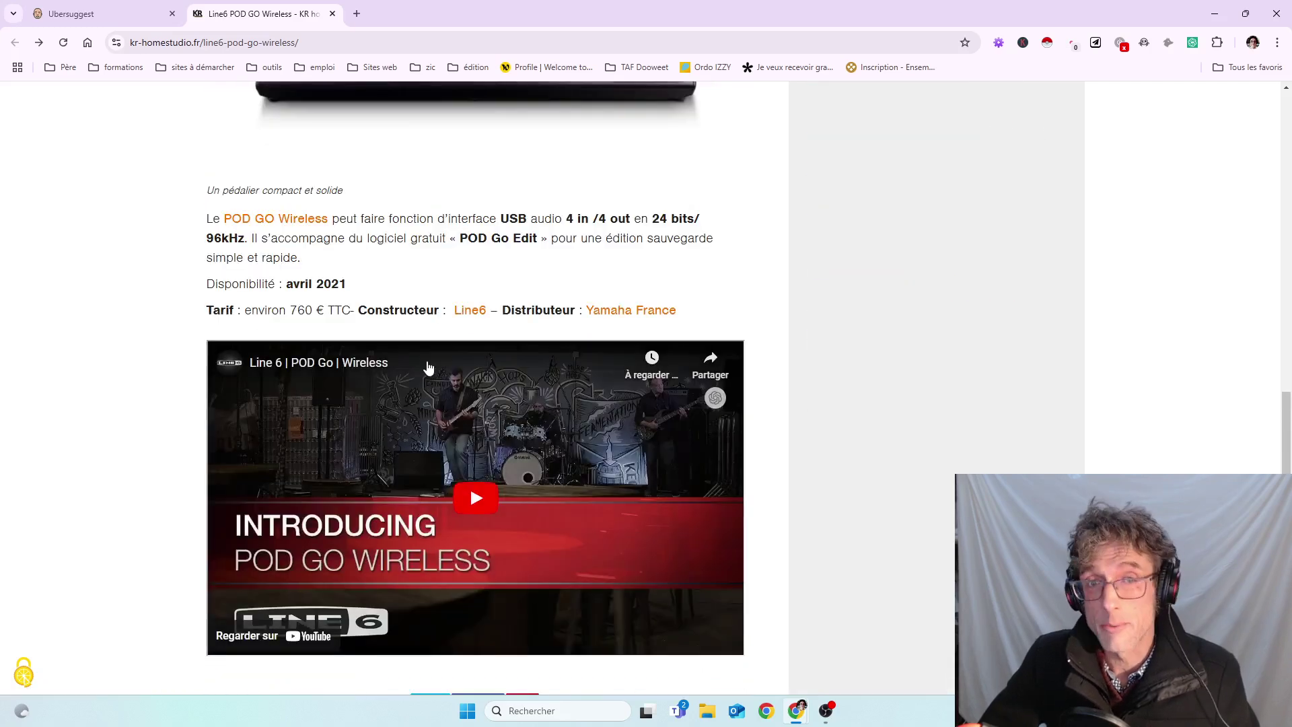
scroll(462, 519, down, 5)
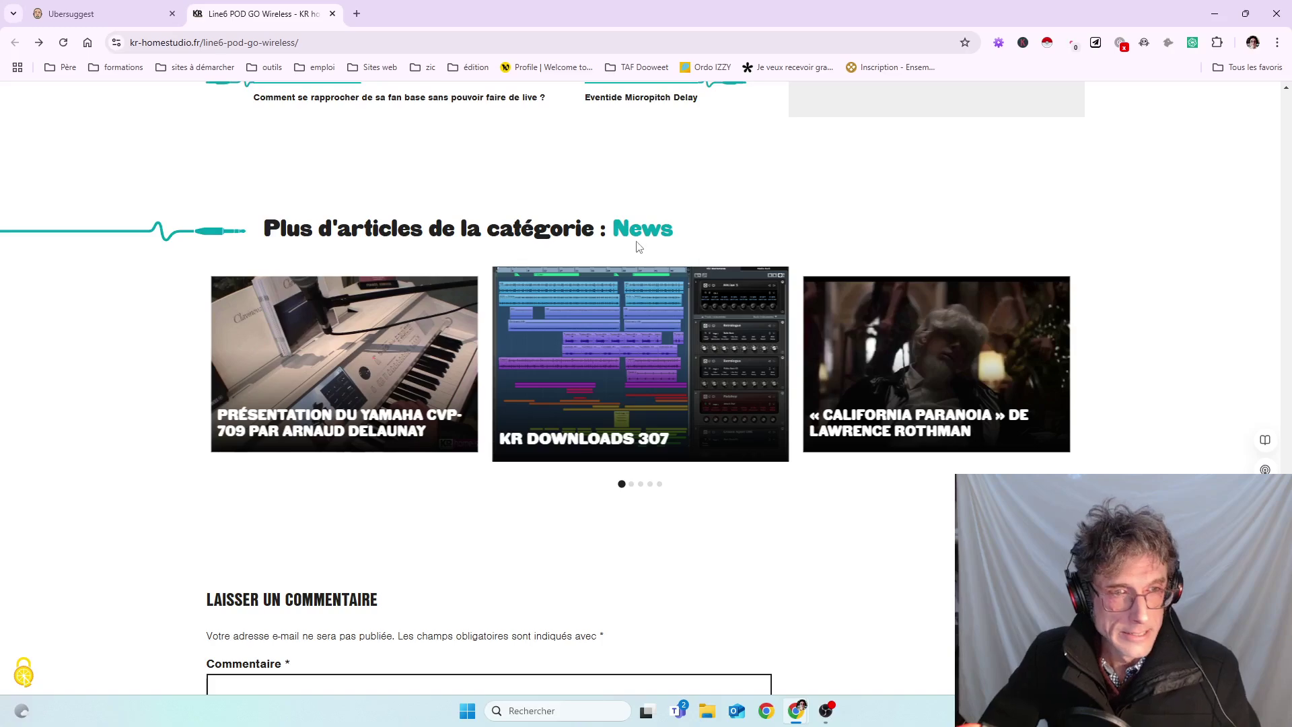
scroll(636, 249, up, 15)
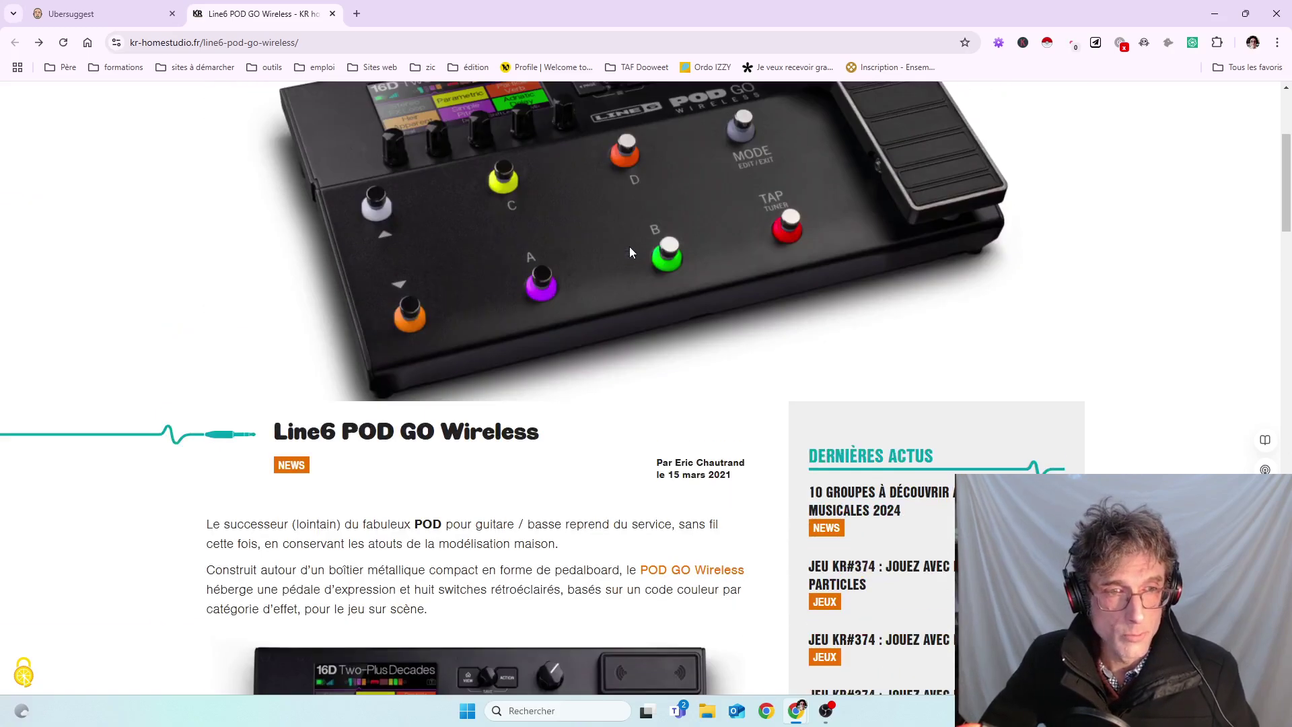
scroll(630, 253, up, 4)
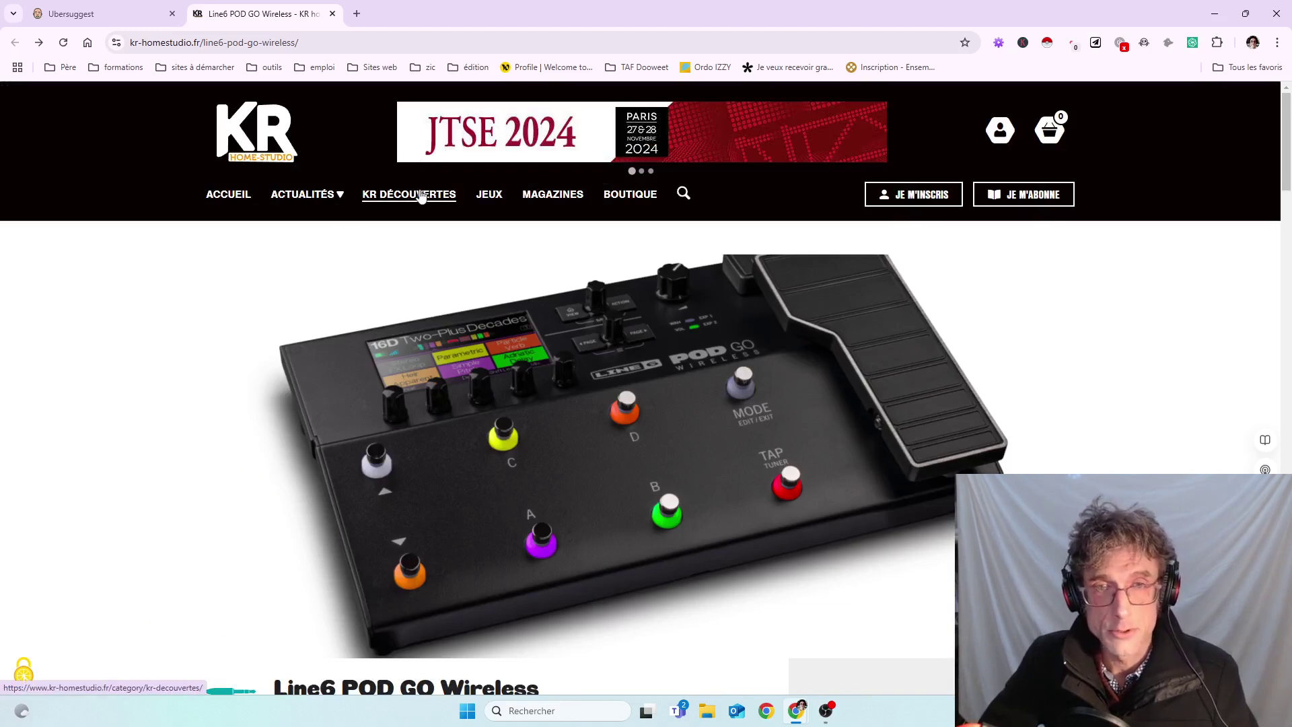
Open the Business category under Actualités and look through its list of articles.
mouse_move(338, 197)
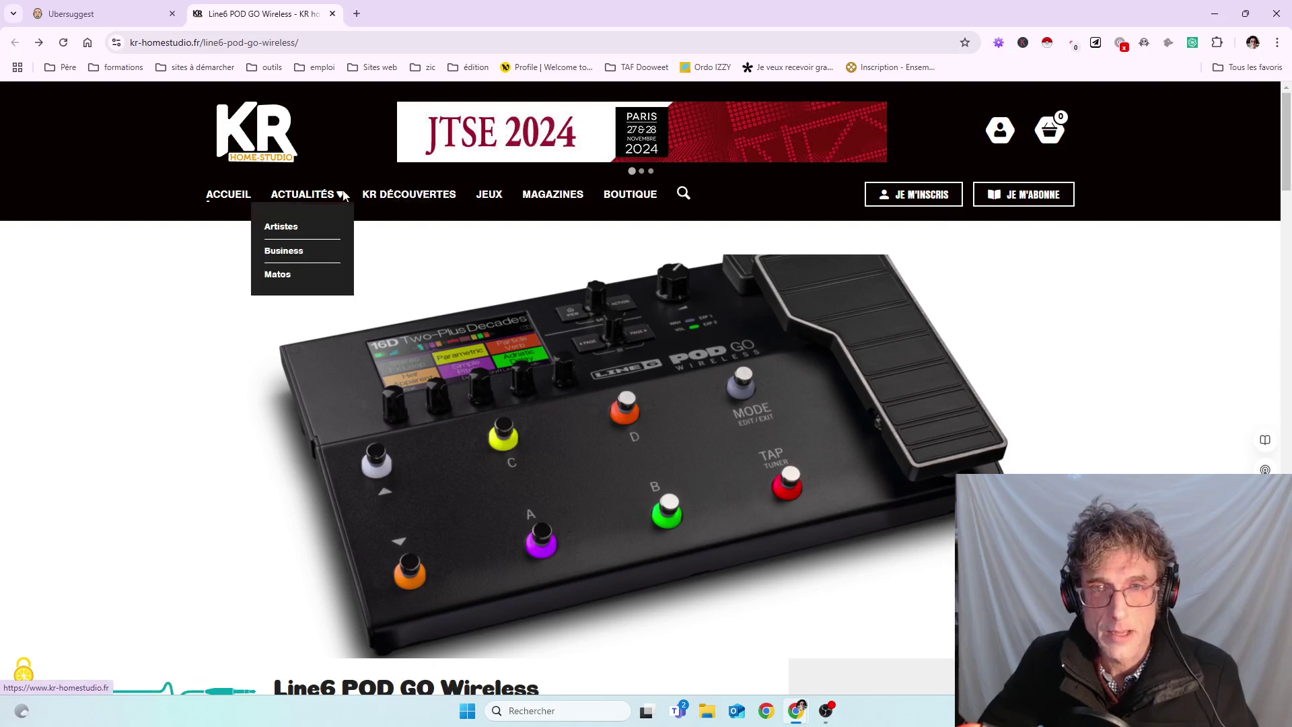
click(288, 262)
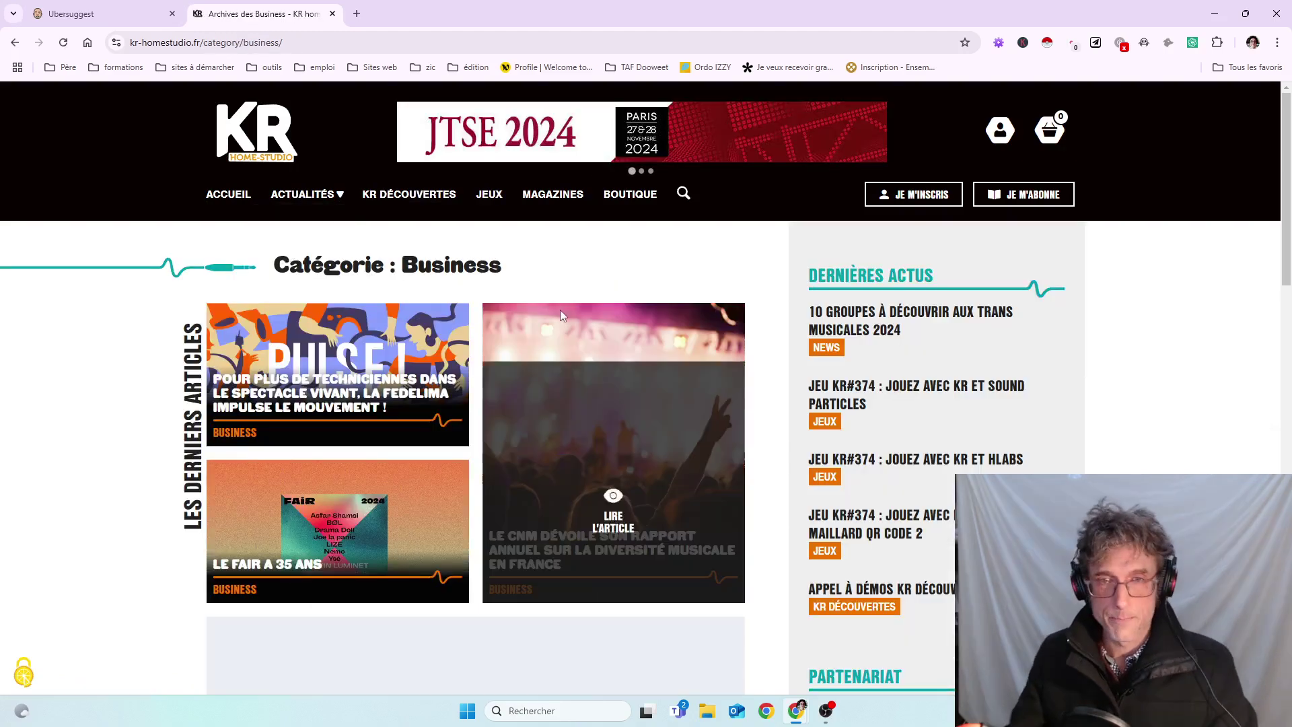
scroll(536, 288, down, 4)
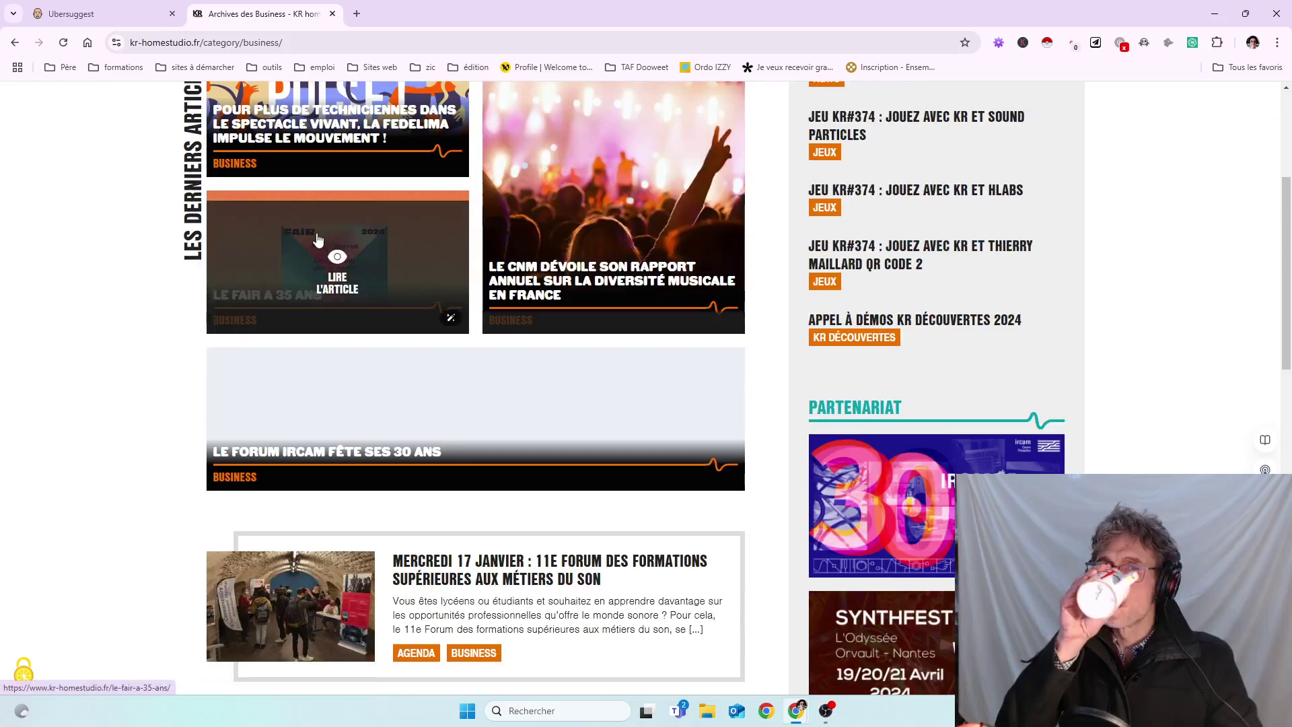
scroll(562, 310, down, 4)
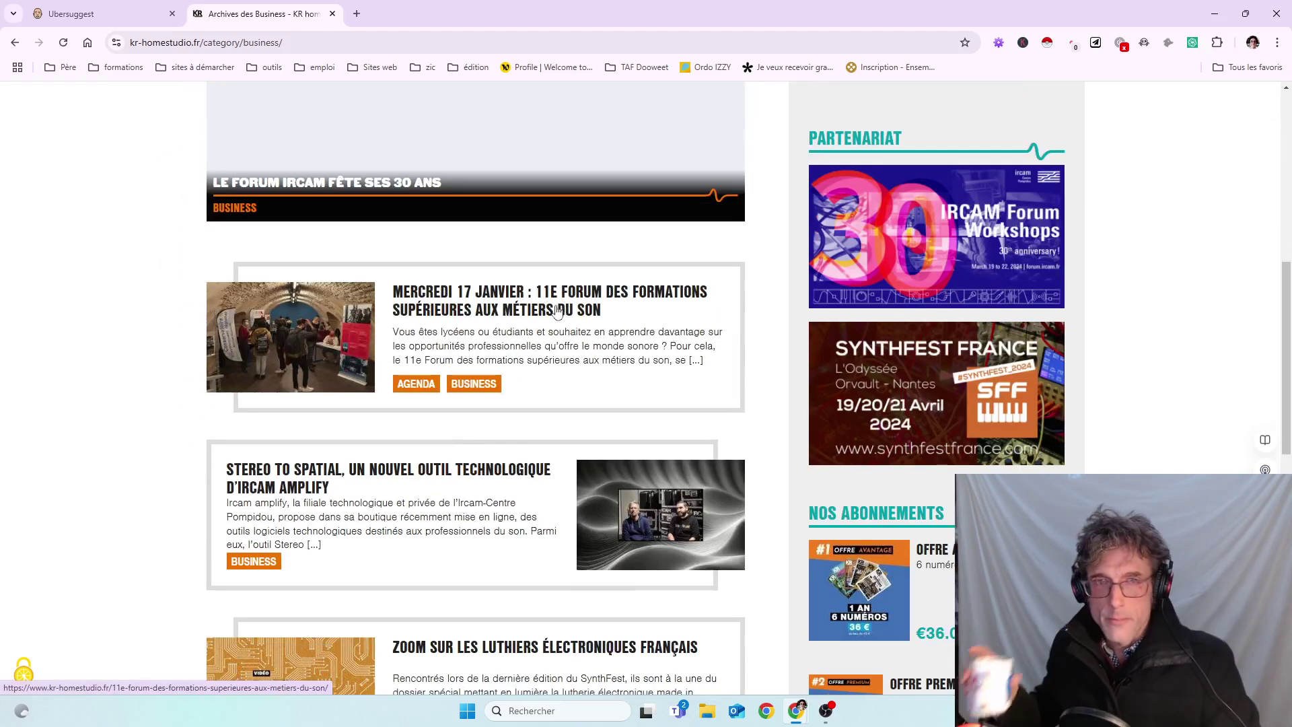
Open the "11e Forum des formations supérieures aux métiers du son" article and examine its text, school list and previous and next article links.
click(504, 310)
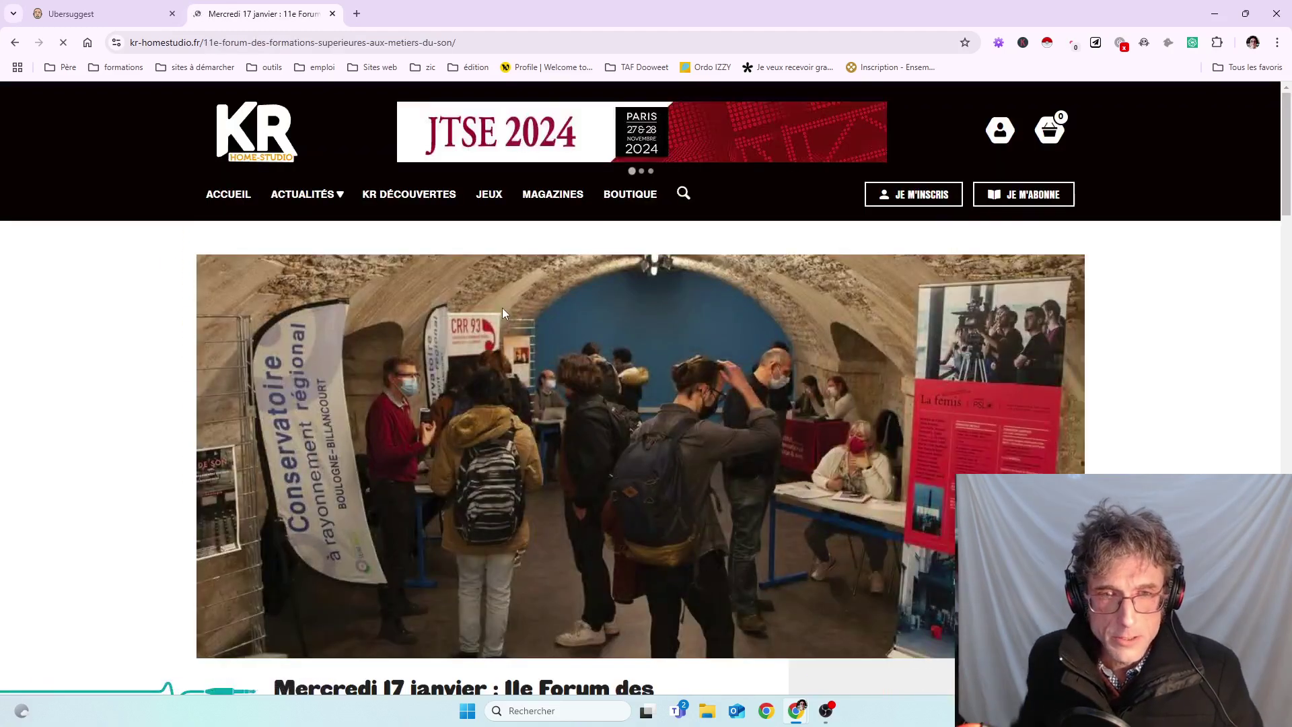
scroll(503, 308, down, 7)
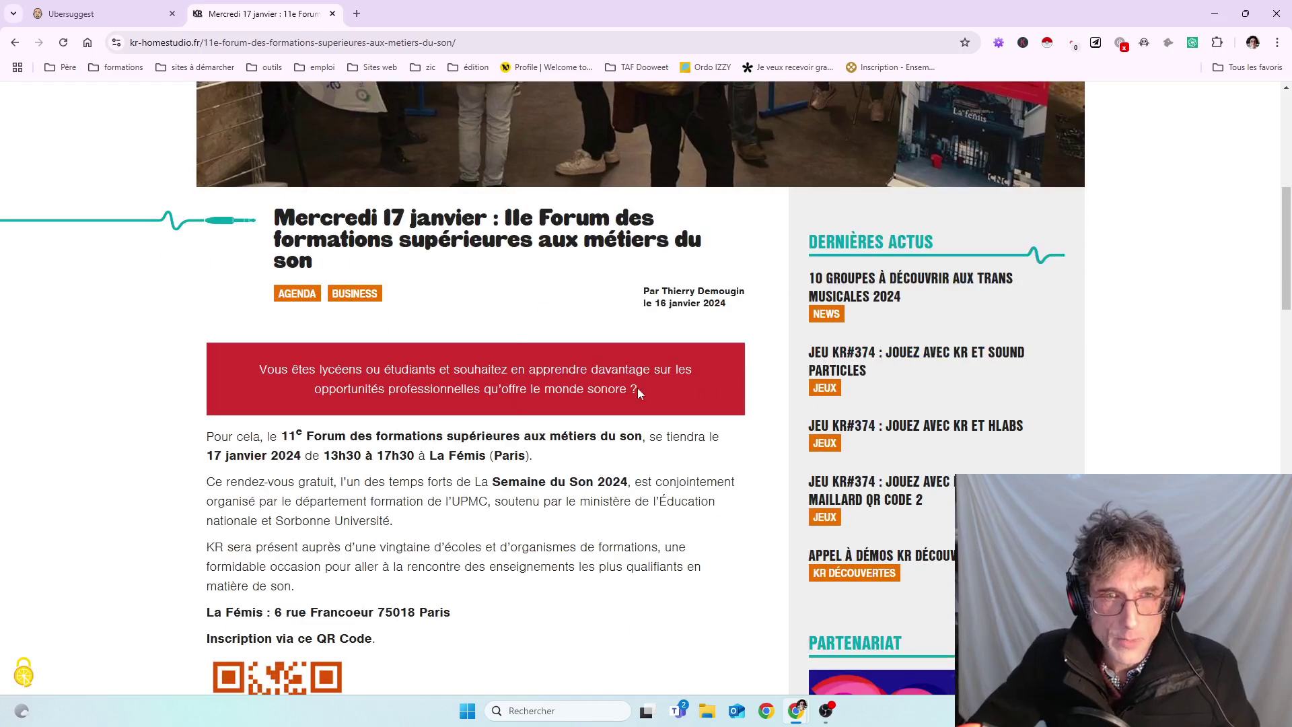
scroll(378, 385, down, 3)
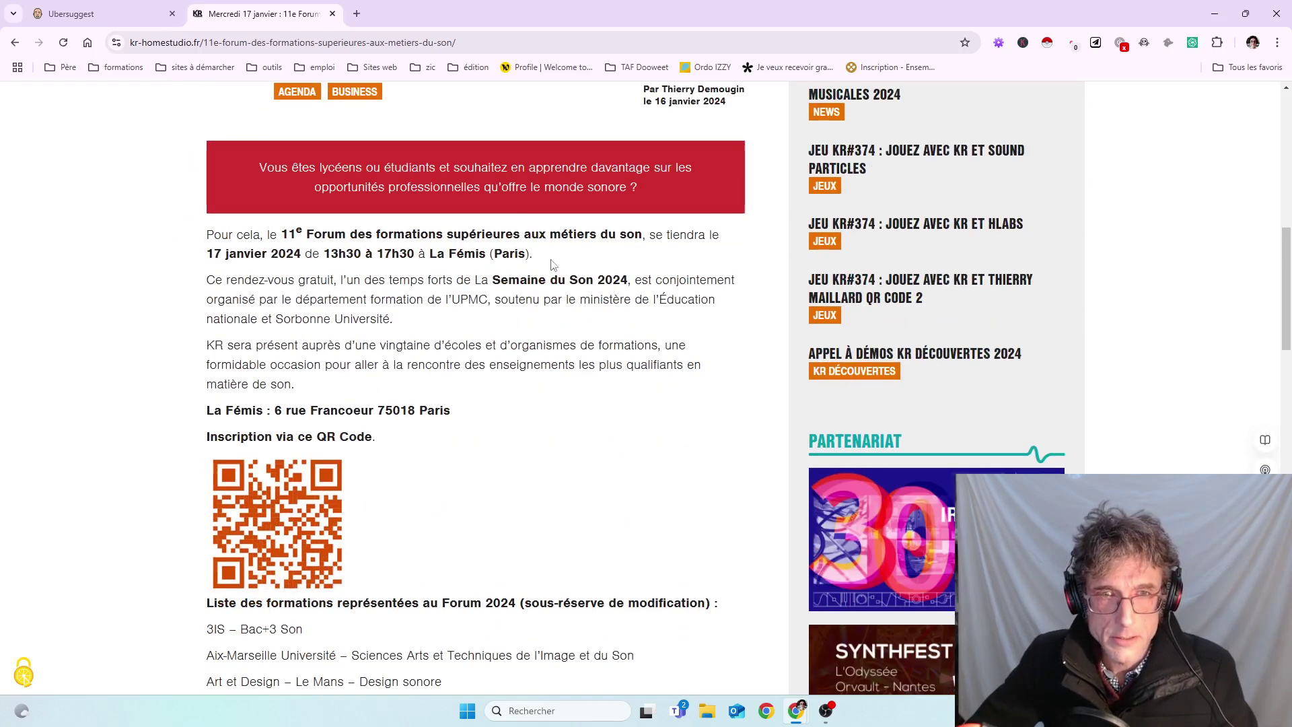
scroll(481, 379, down, 4)
scroll(444, 405, down, 8)
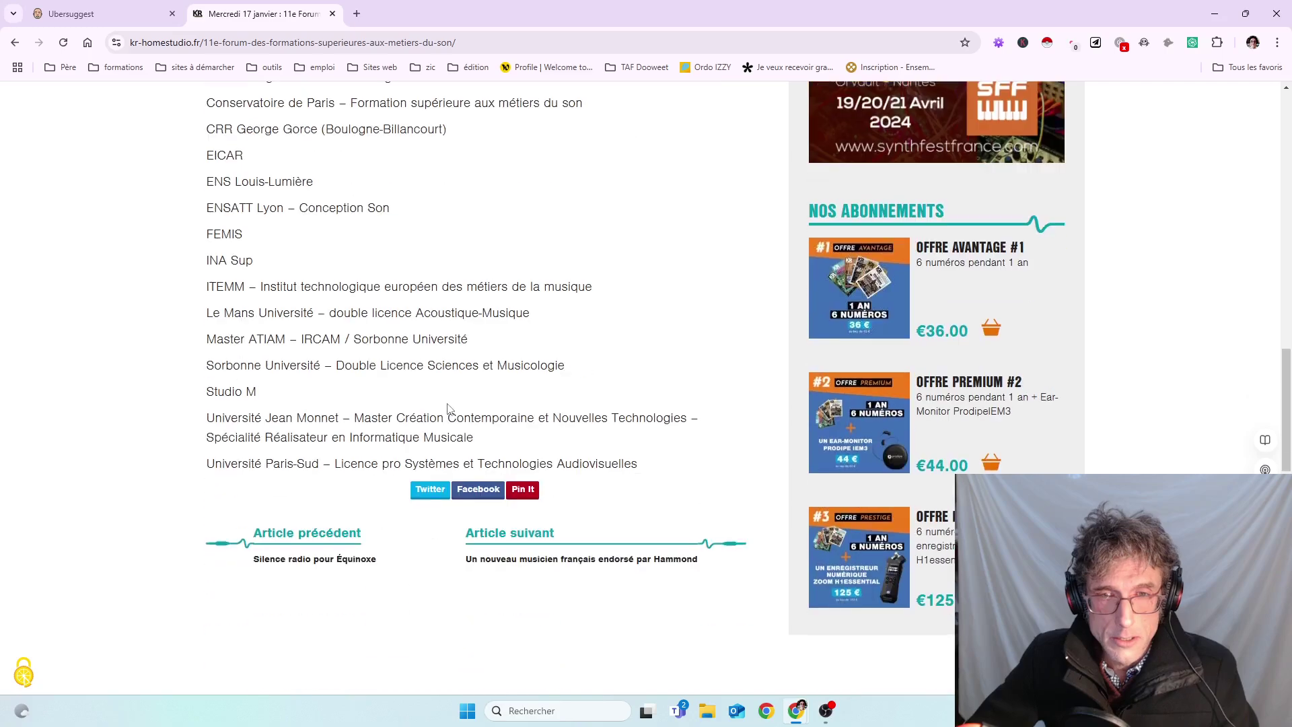
scroll(445, 406, up, 14)
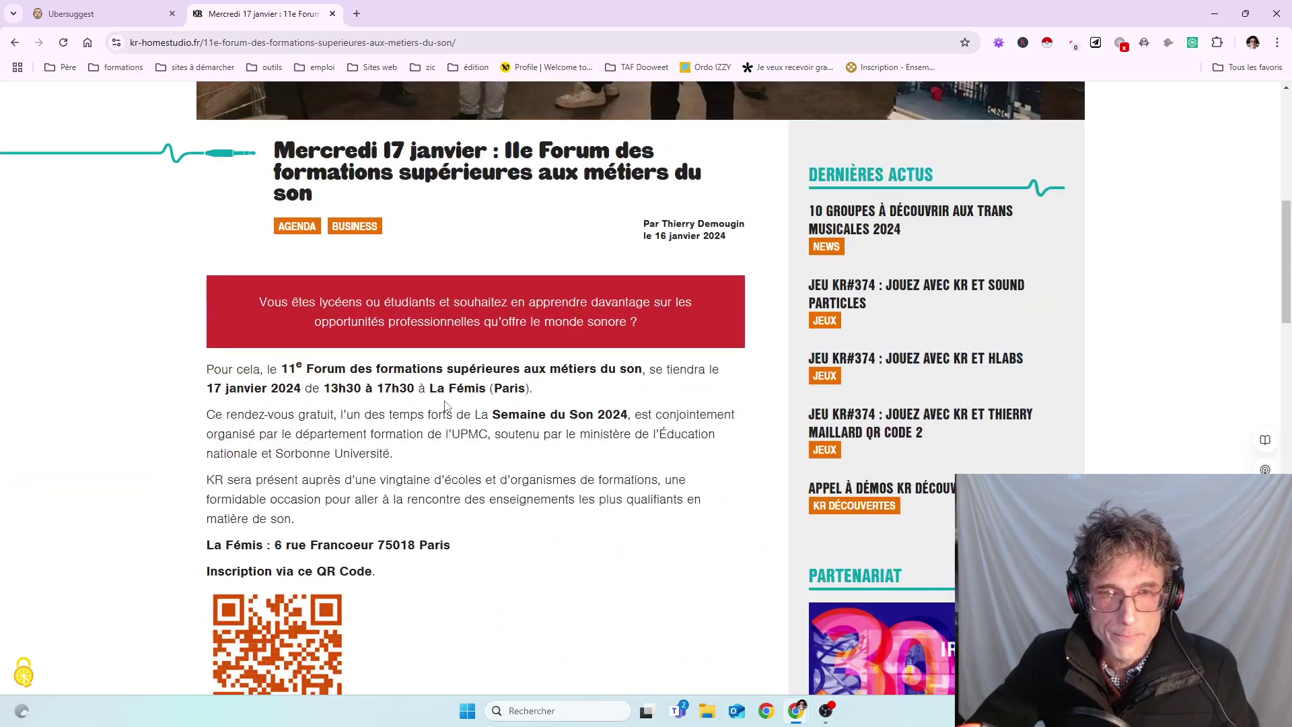
scroll(445, 409, down, 13)
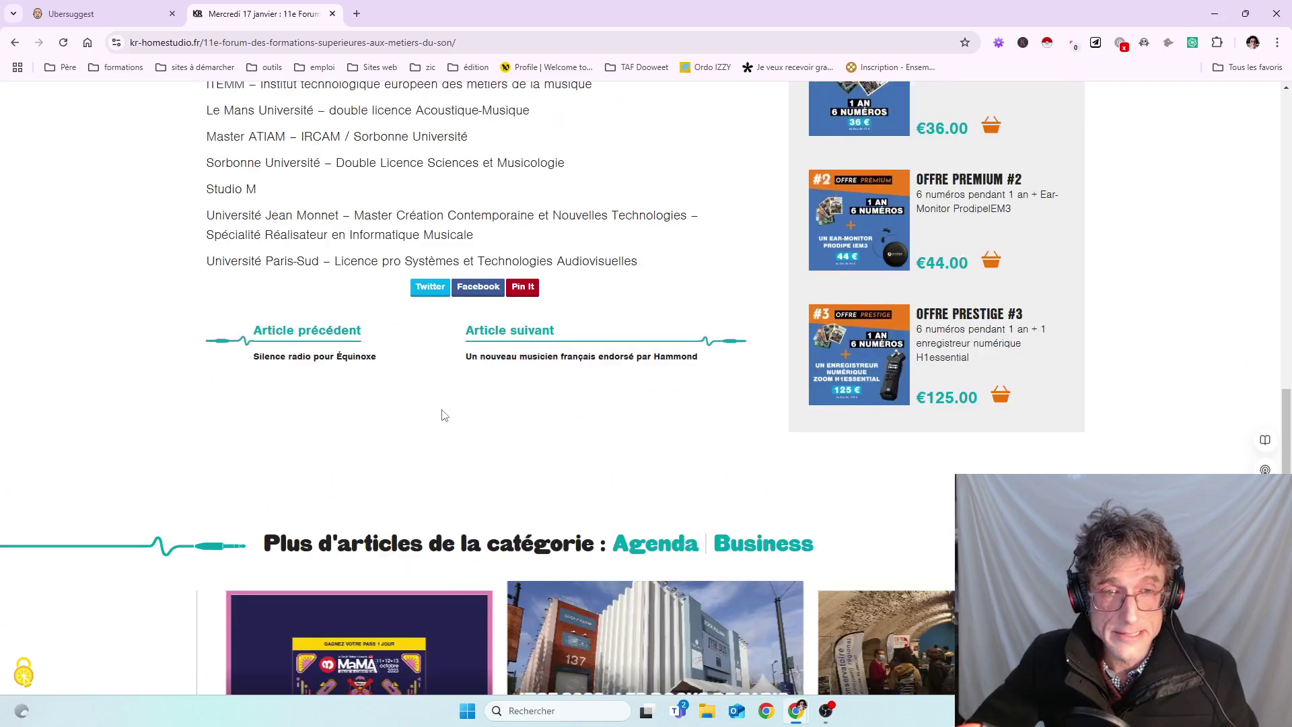
scroll(700, 148, up, 7)
scroll(403, 368, up, 13)
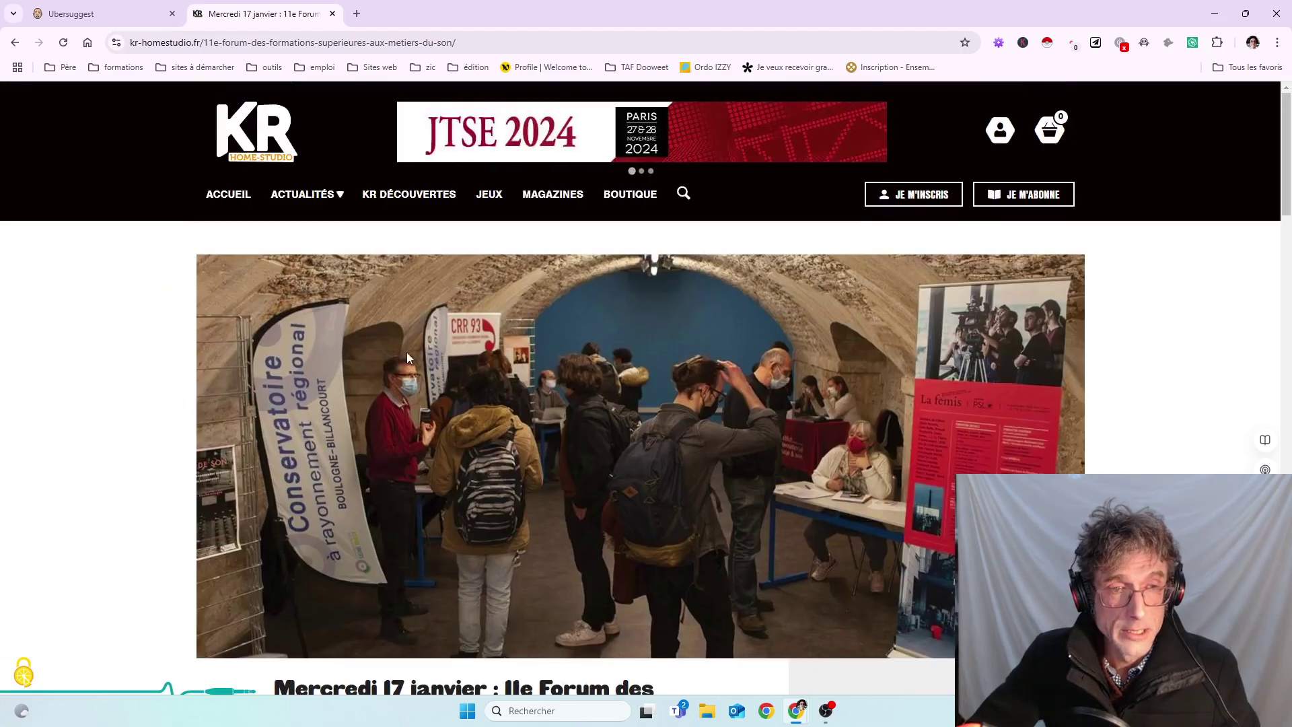
Open the Artistes category under Actualités and its article "Le metal aime t-il les synthés ?".
mouse_move(282, 199)
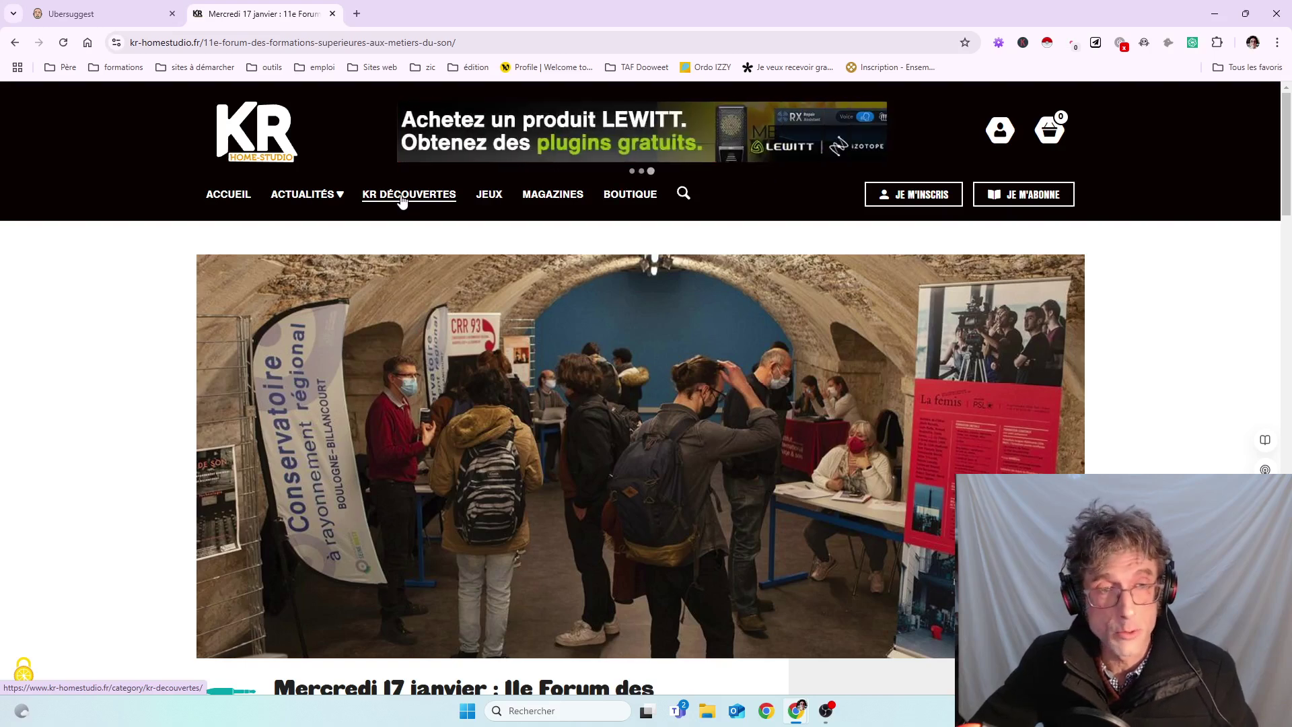
mouse_move(329, 197)
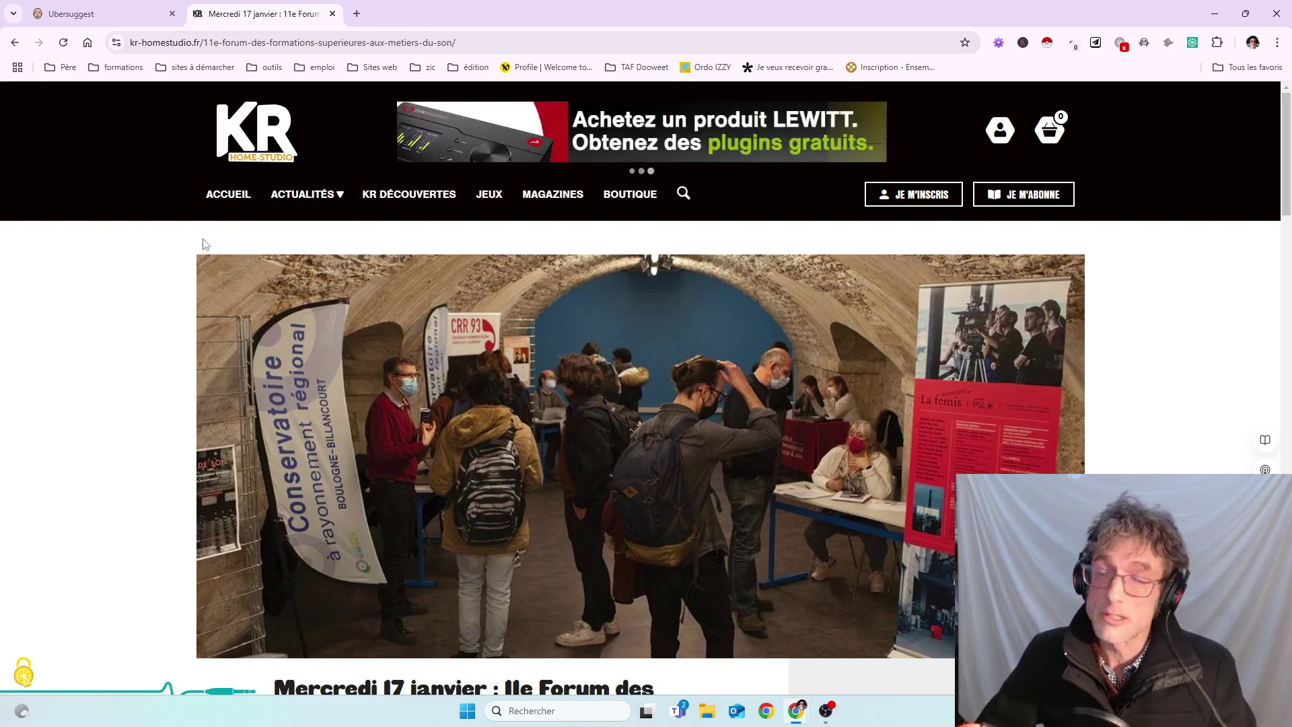
mouse_move(326, 197)
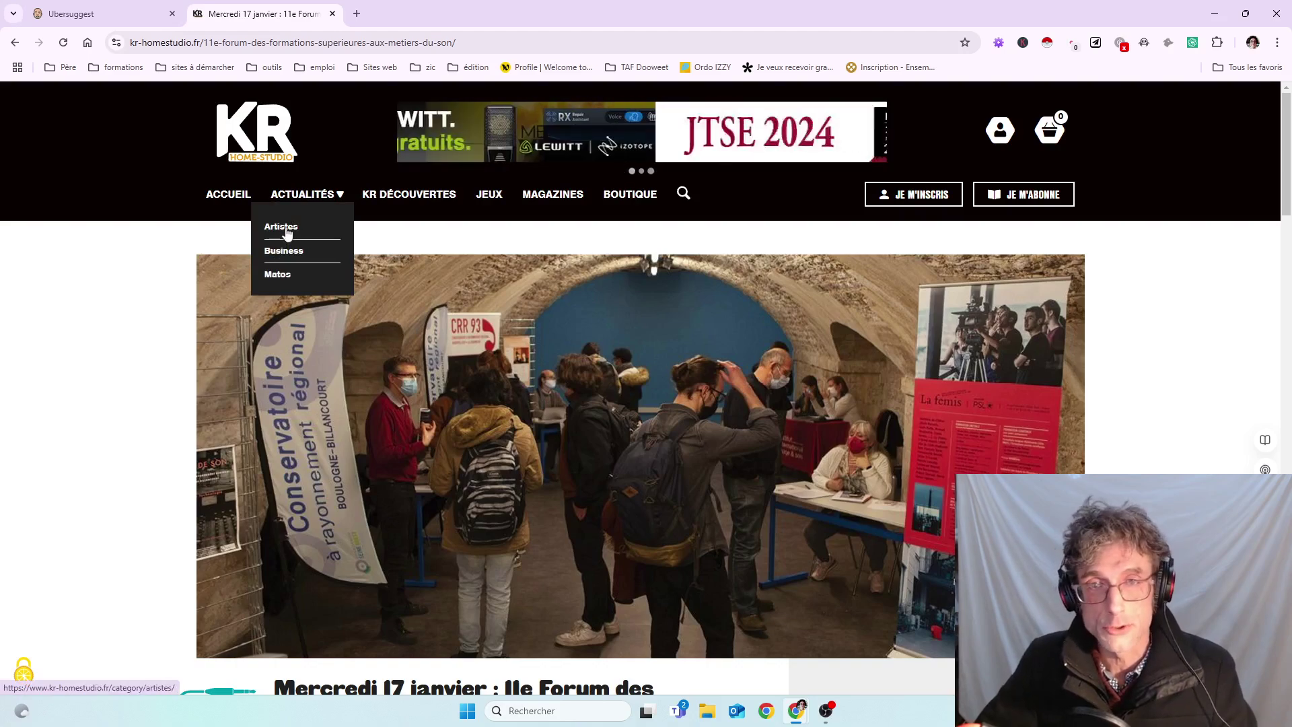
click(311, 231)
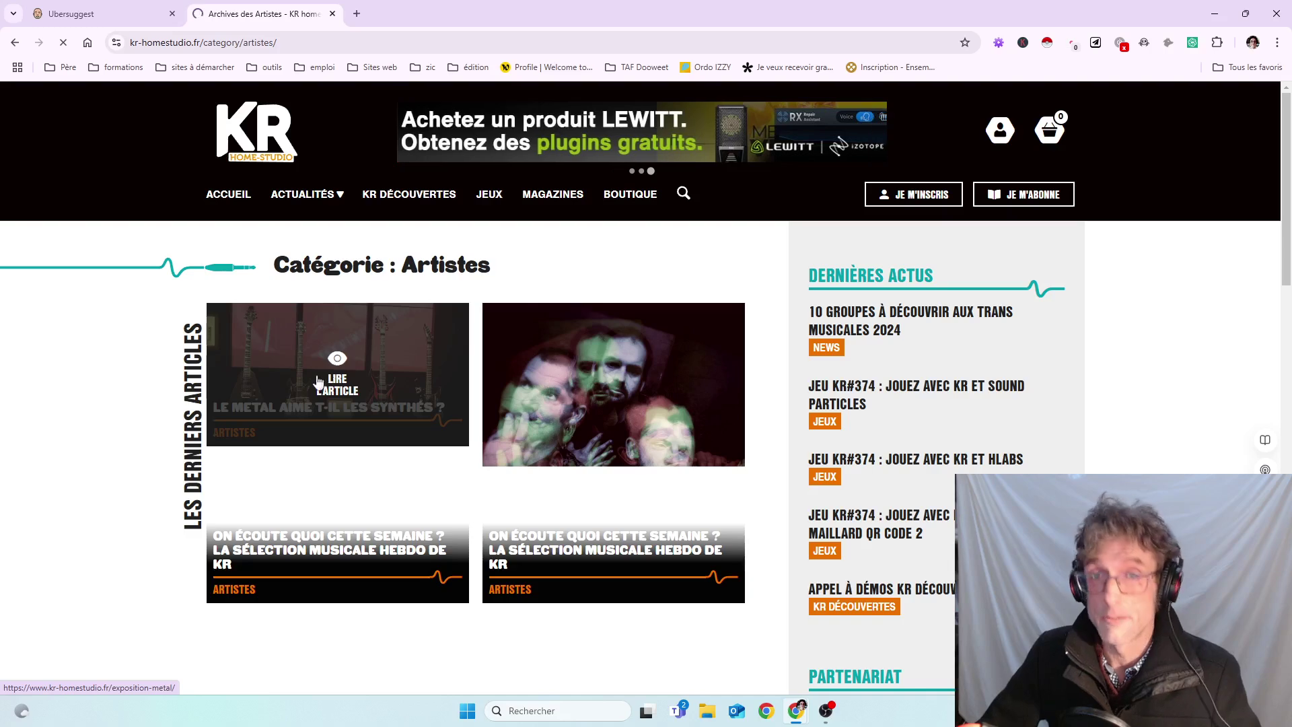
click(340, 394)
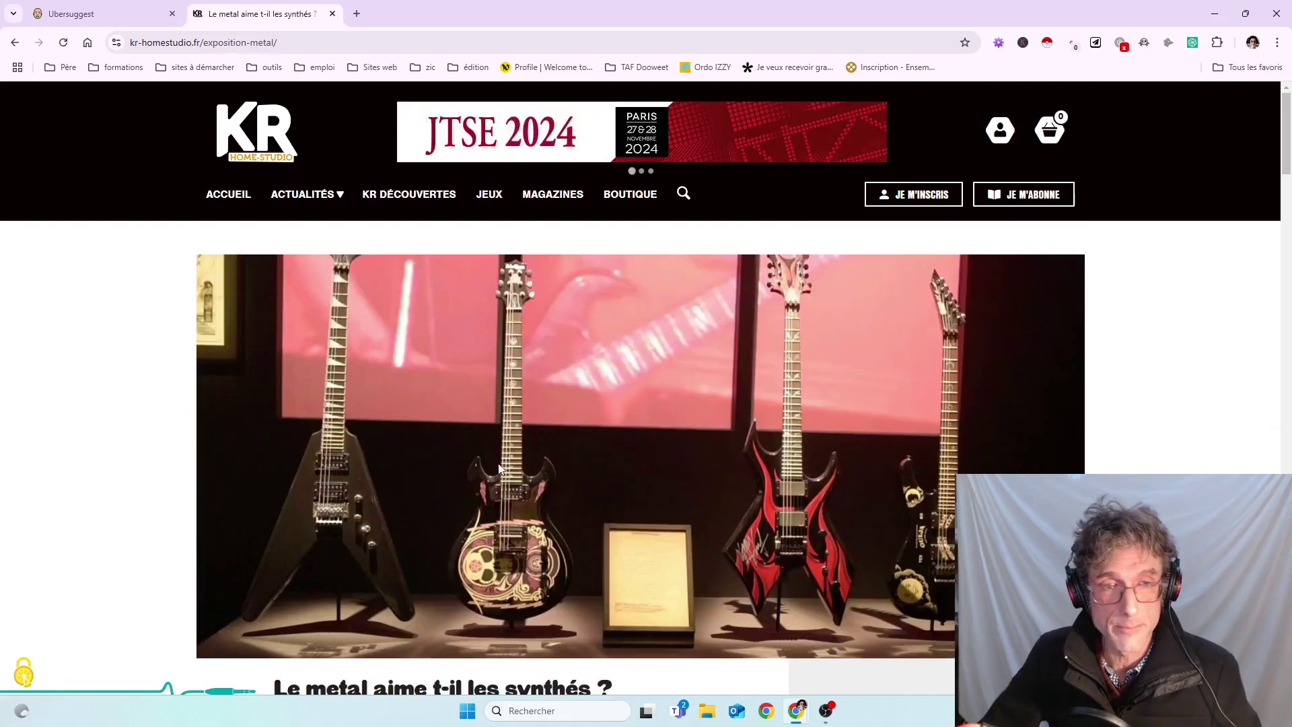
Review the interview text and embedded videos of the metal and synths article down to the exhibition details.
scroll(499, 465, down, 6)
scroll(516, 302, down, 5)
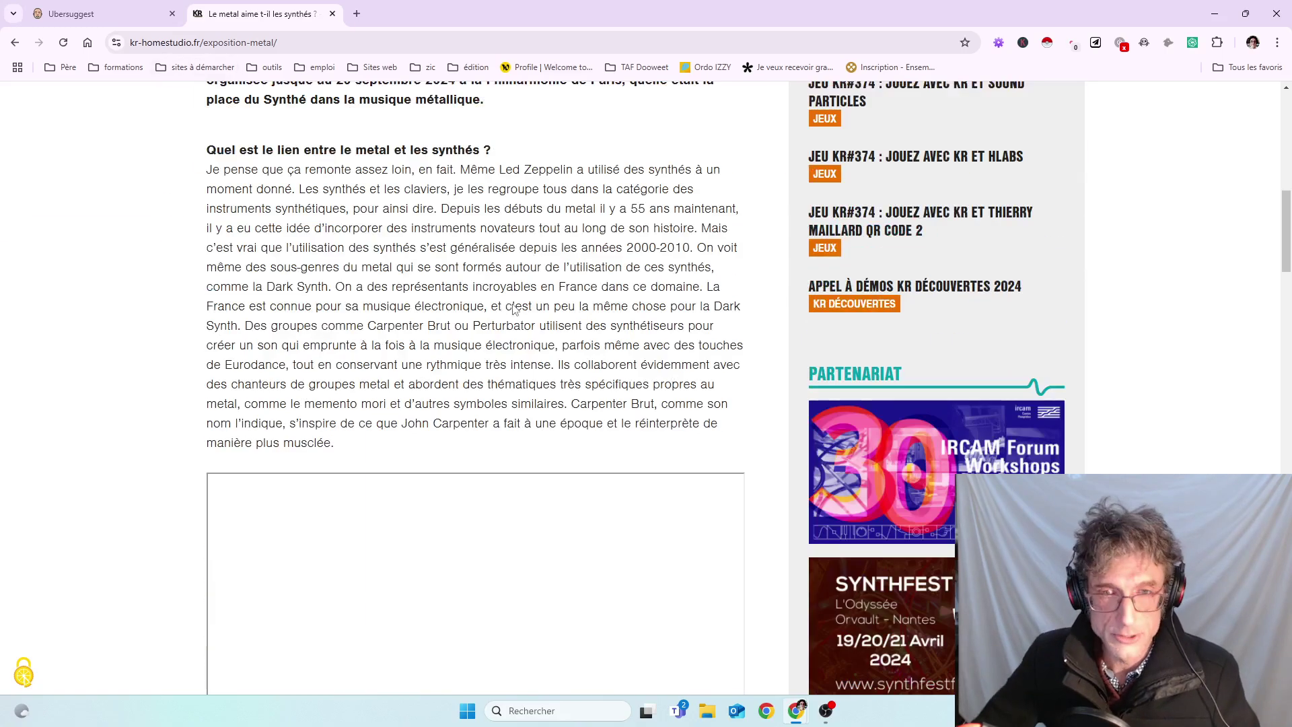
scroll(704, 303, down, 5)
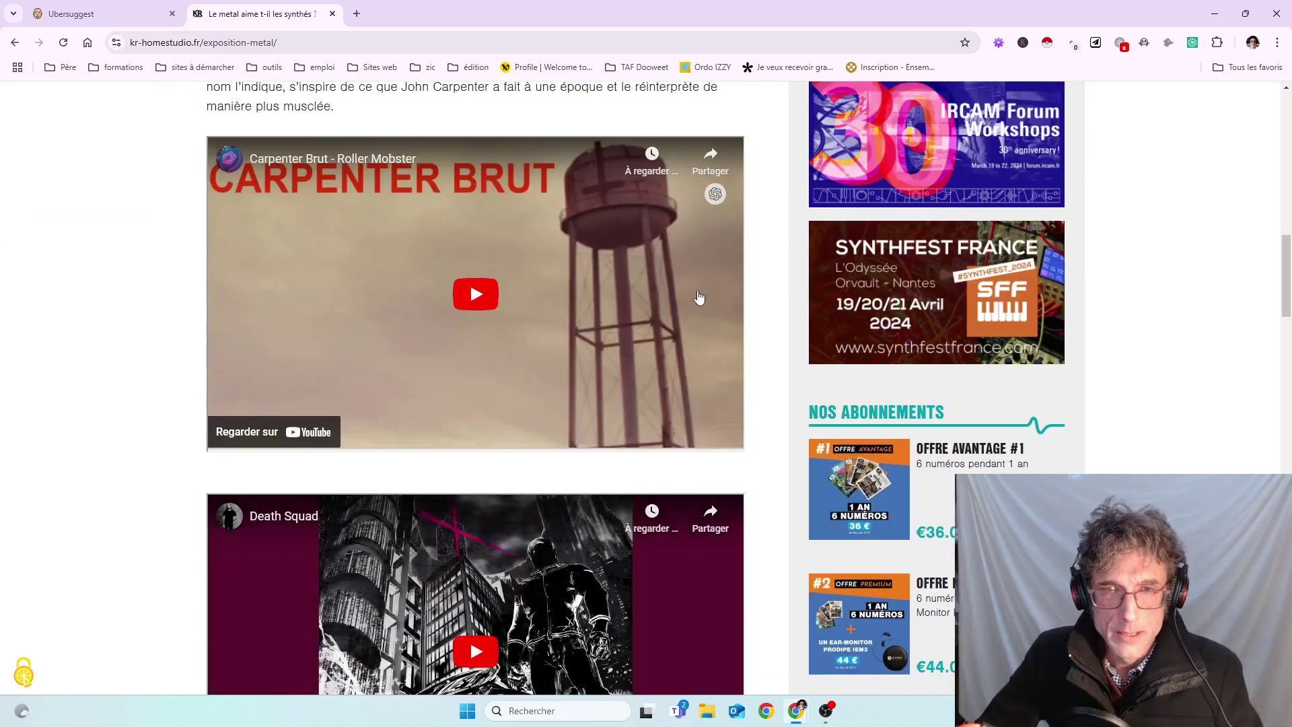
scroll(700, 305, down, 10)
scroll(693, 300, down, 15)
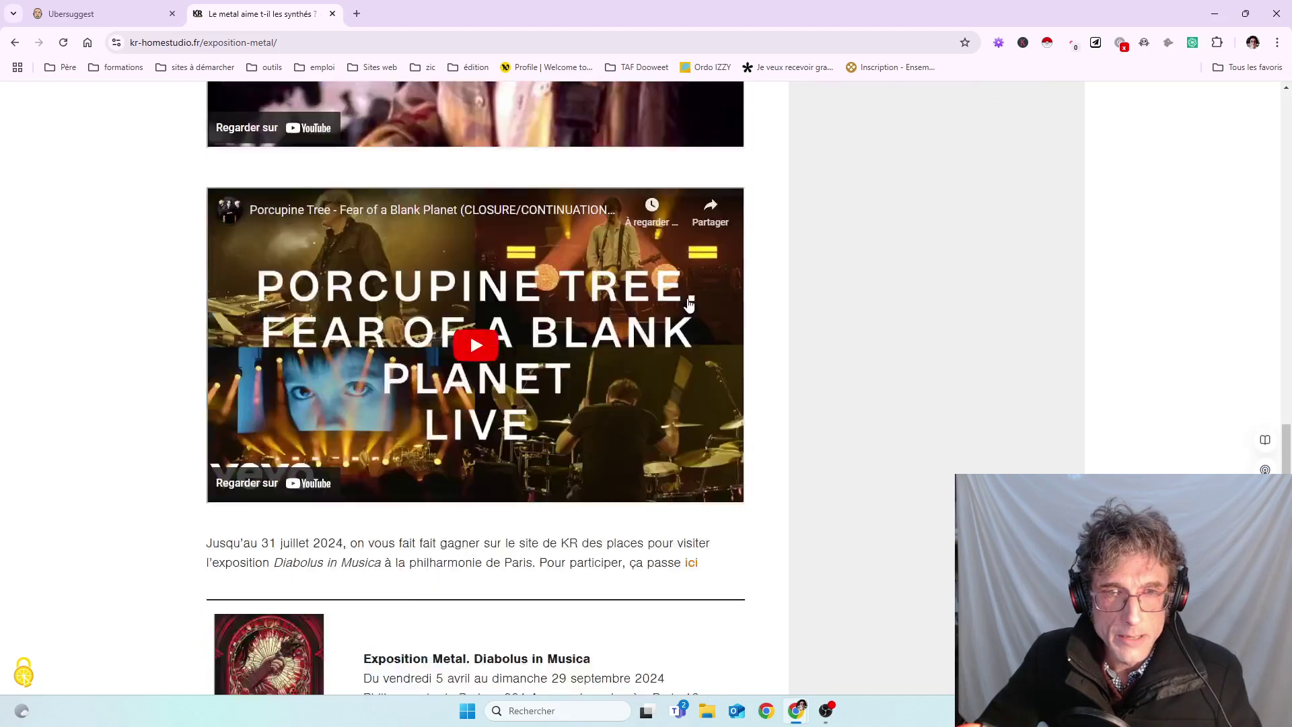
scroll(688, 304, down, 4)
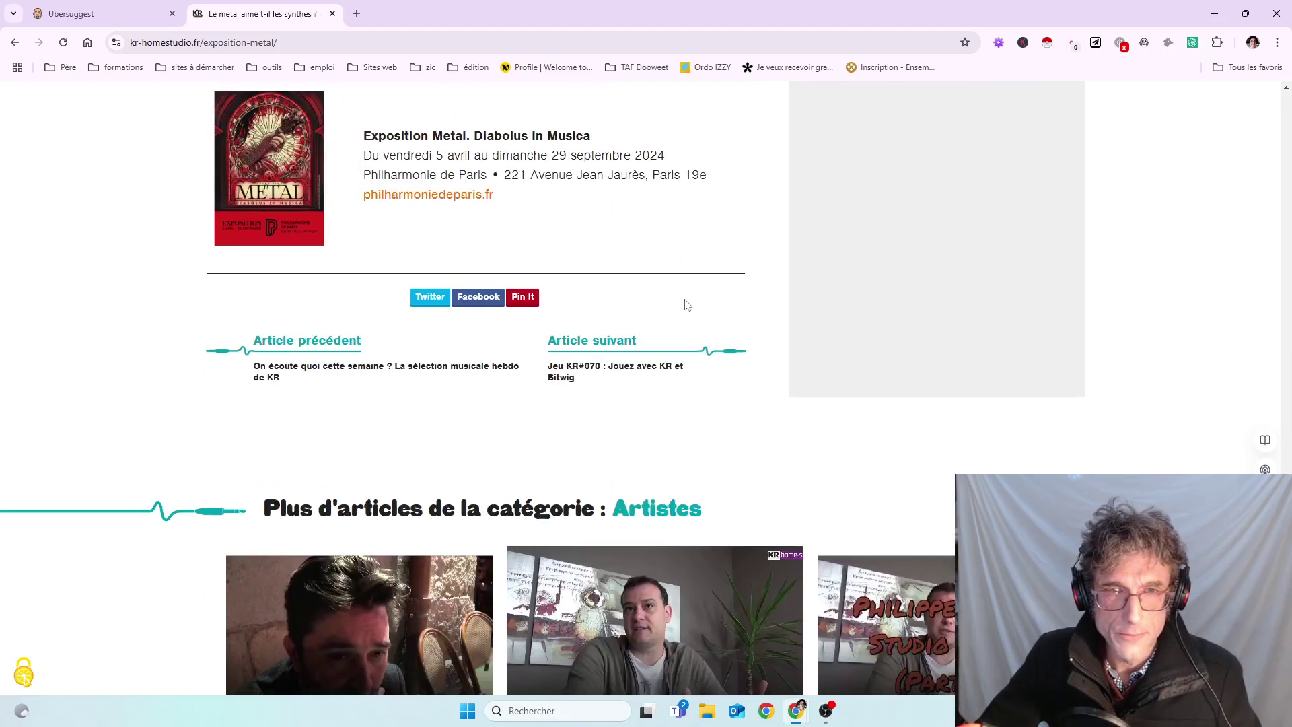
Examine the contest paragraph, previous and next article links and the carousel of more Artistes articles at the end of the article.
scroll(688, 304, up, 8)
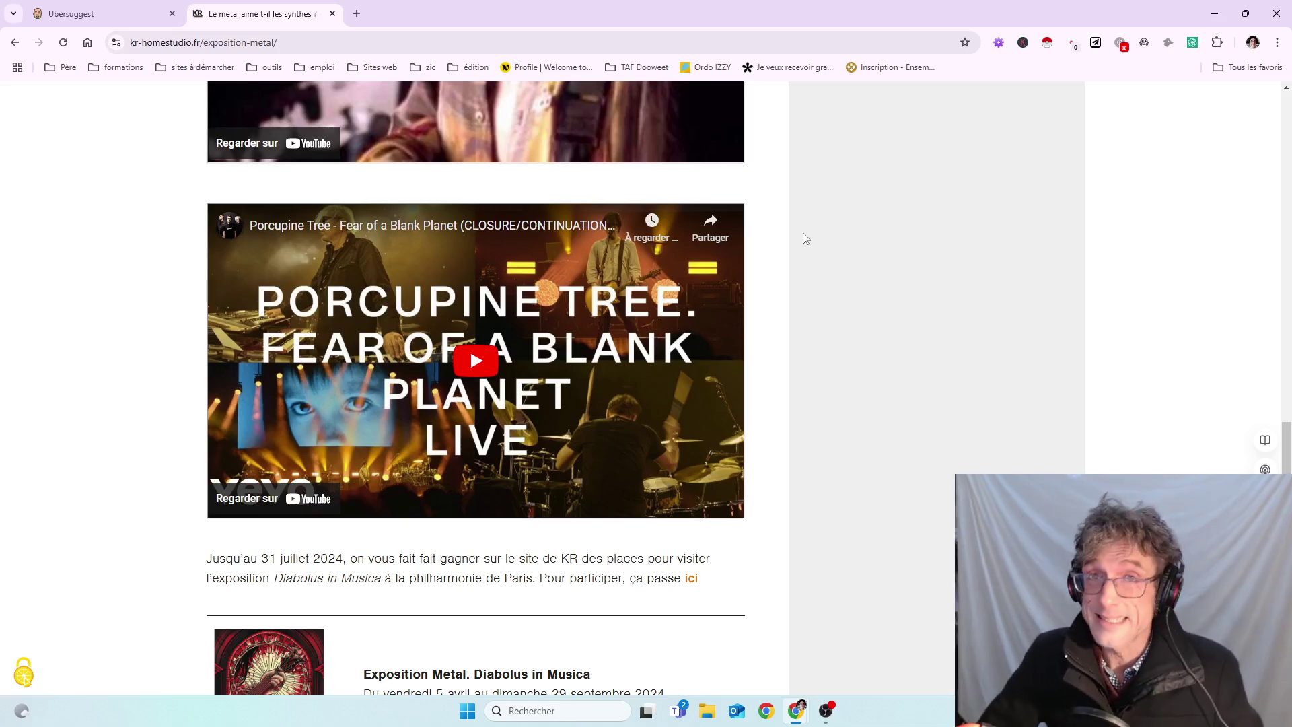
scroll(786, 279, down, 4)
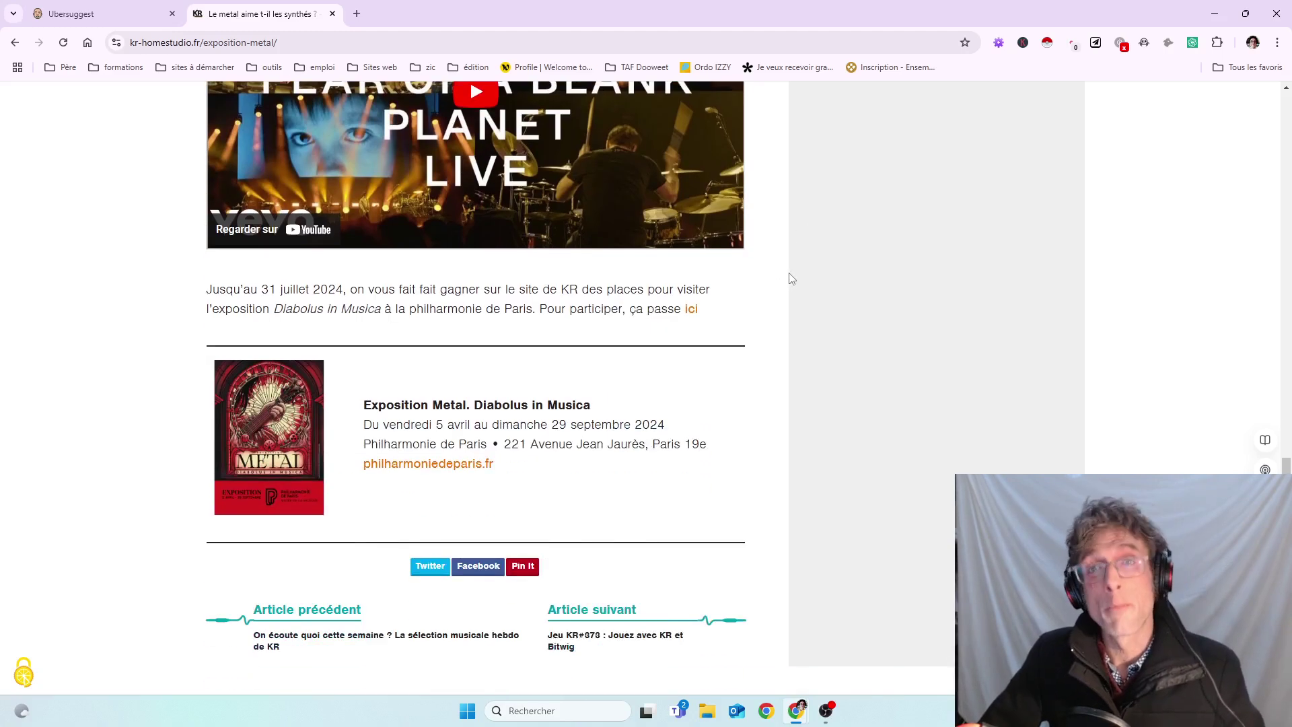
scroll(794, 276, down, 2)
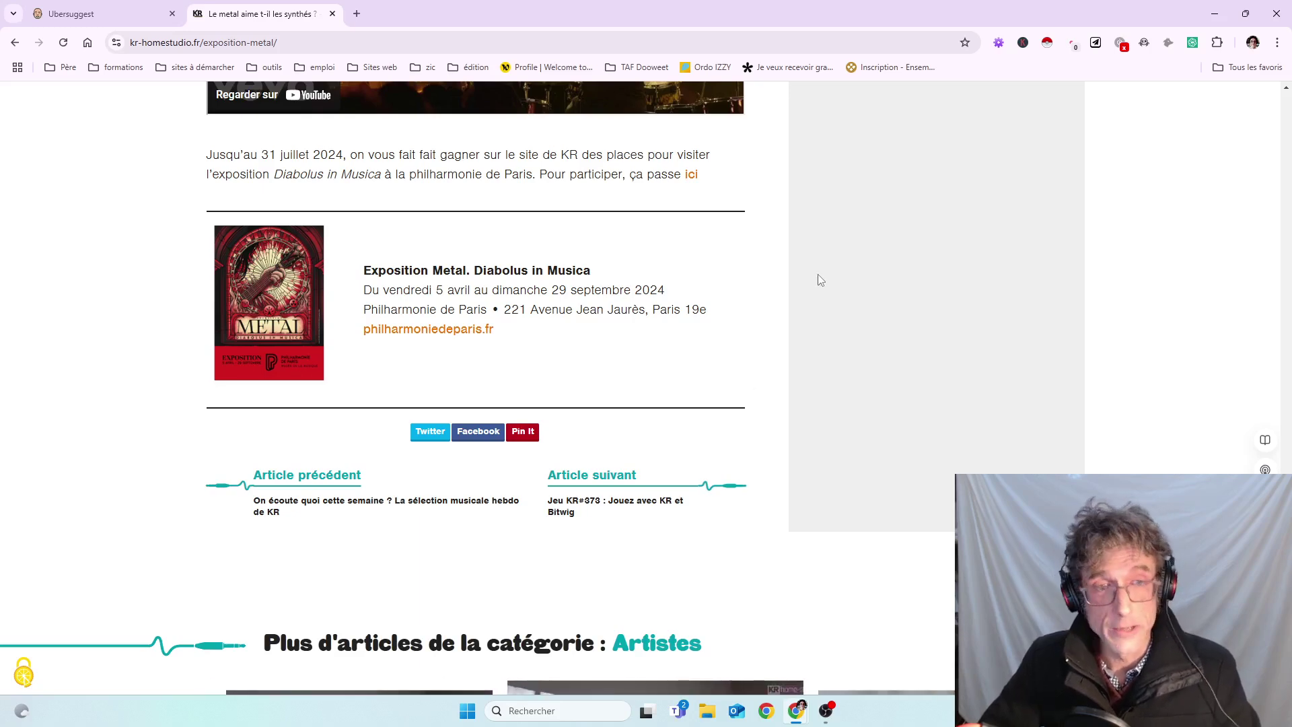
scroll(798, 331, down, 6)
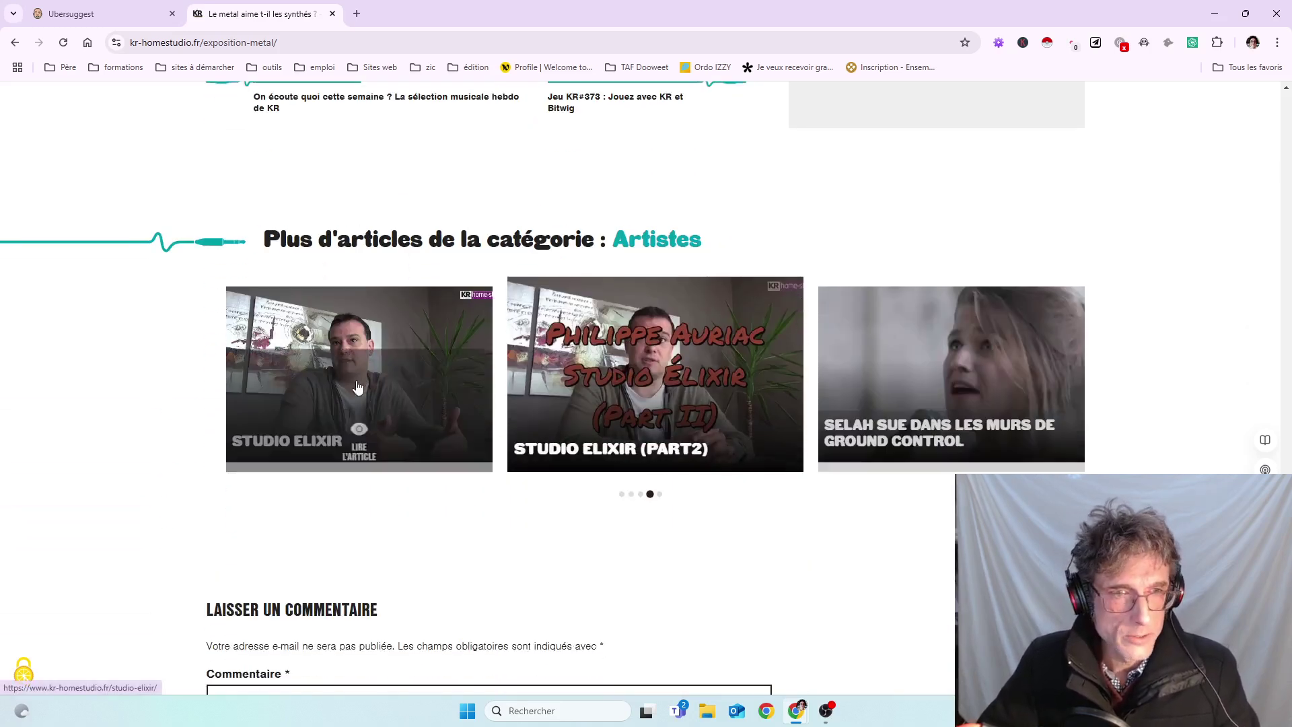
Return to the article's philharmoniedeparis.fr link and look through the browser's installed extensions.
scroll(528, 288, up, 7)
scroll(527, 288, up, 7)
scroll(527, 288, down, 7)
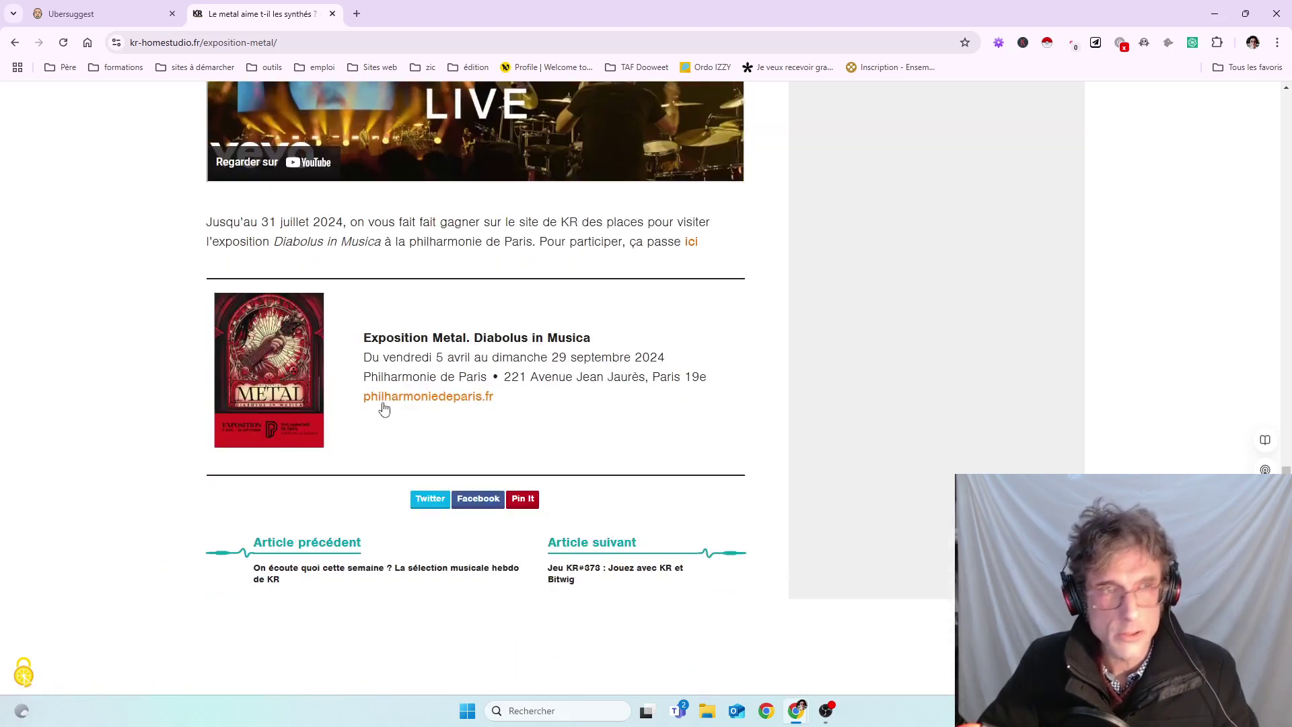
click(1217, 43)
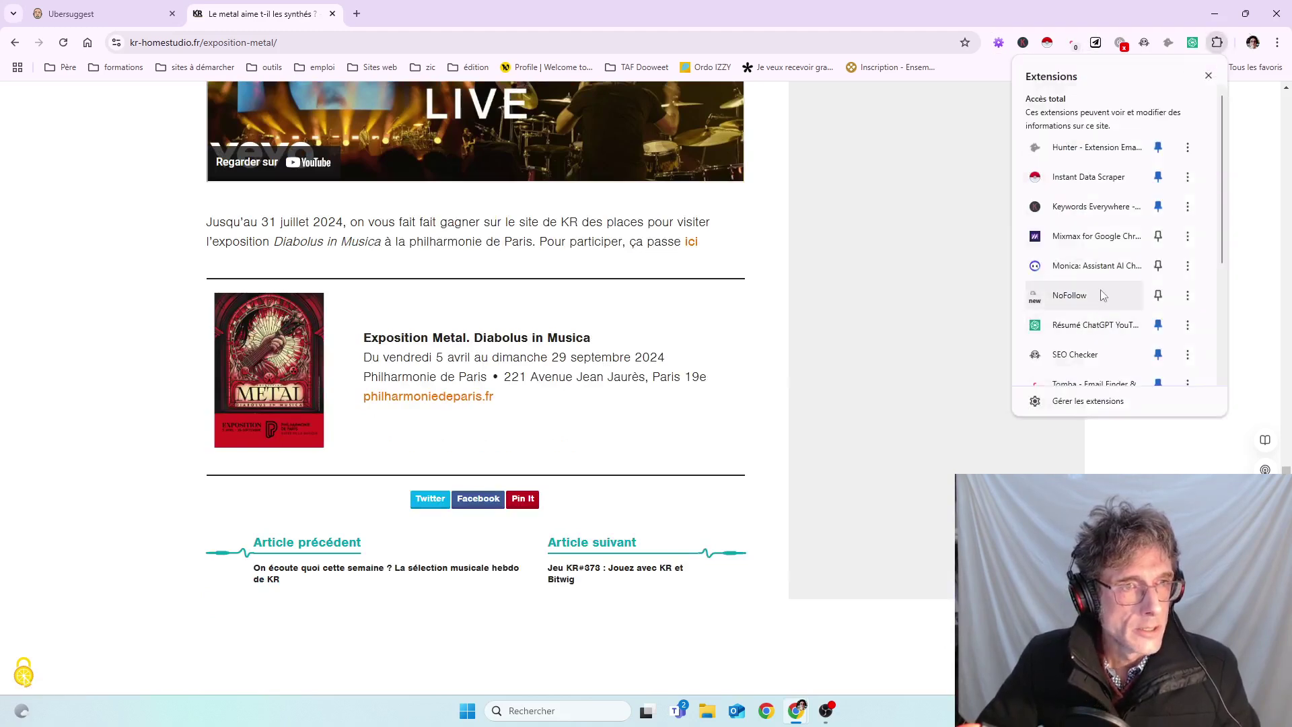
click(803, 439)
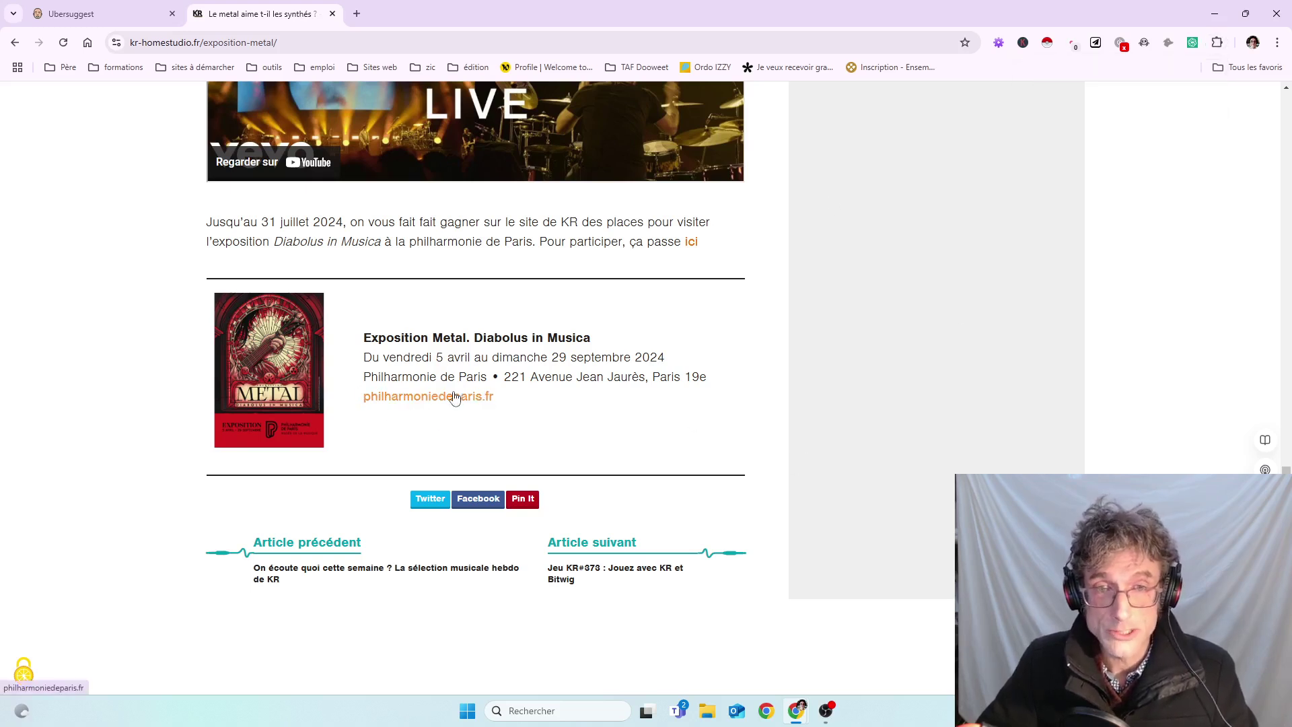
Follow the "ici" link to the Jeu KR#371 contest page, look at it and return to the article.
scroll(593, 442, up, 3)
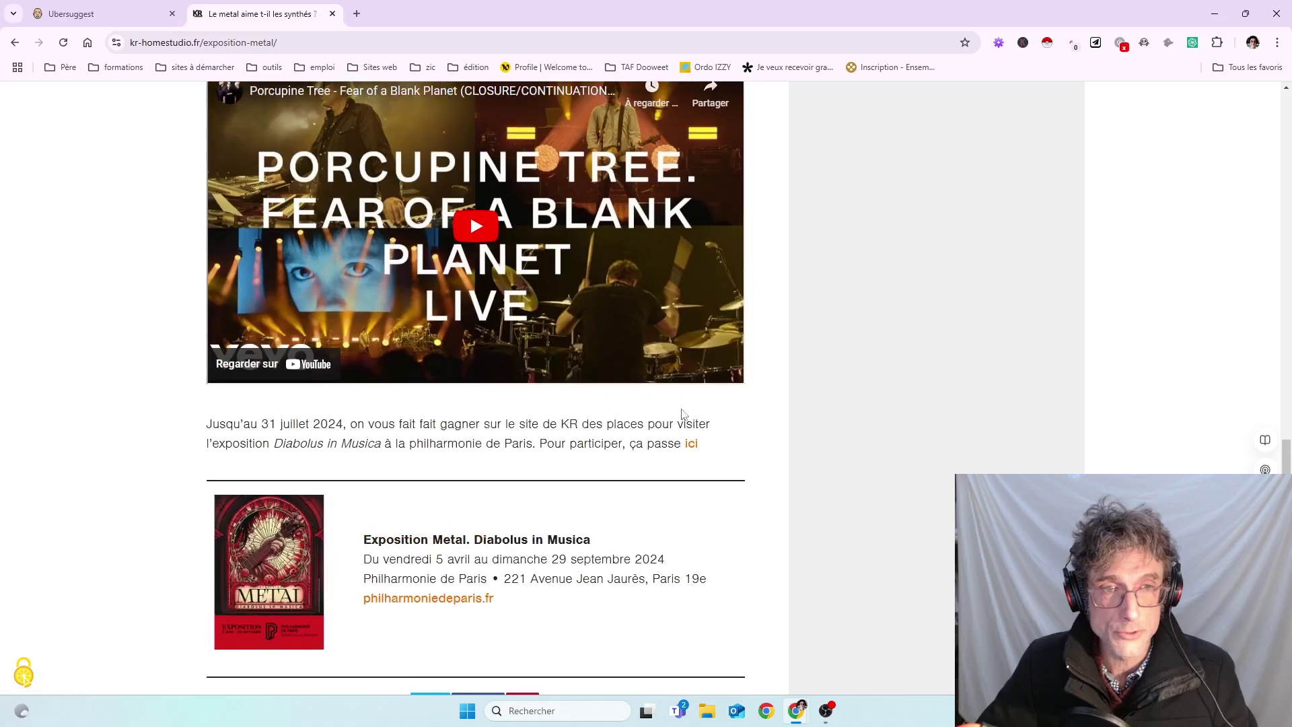
click(694, 450)
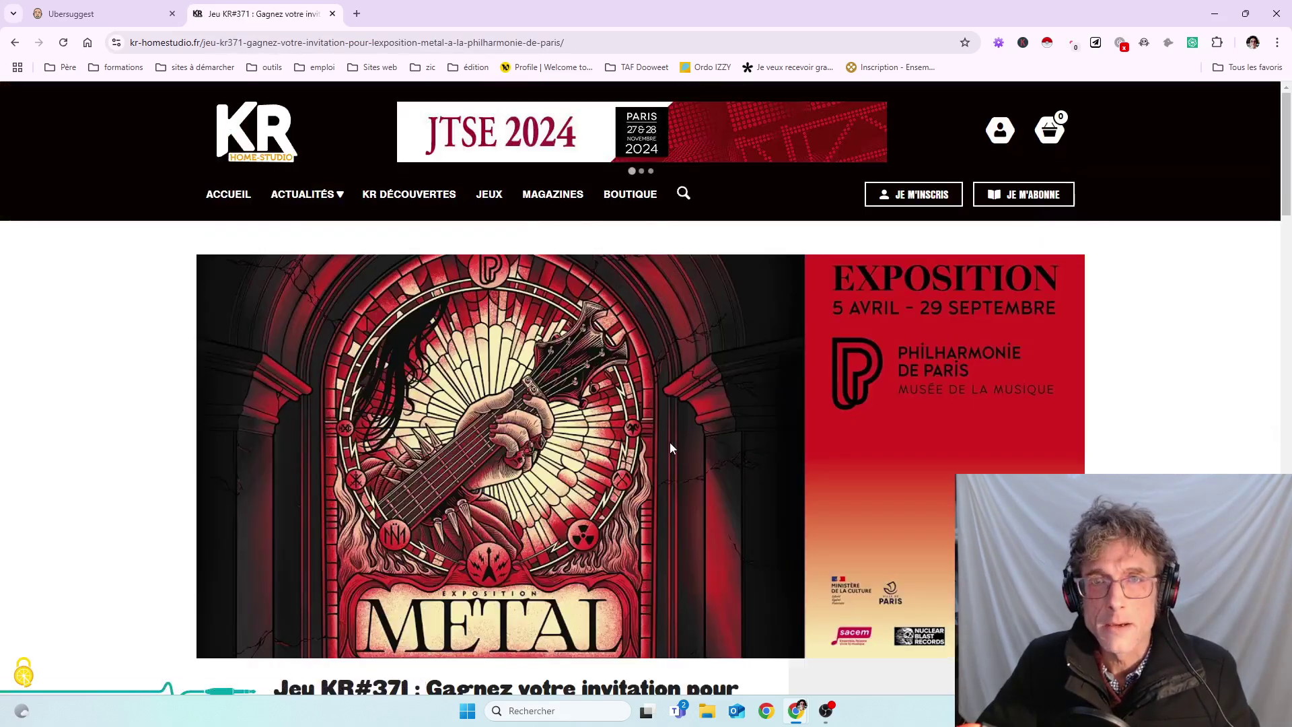
scroll(516, 439, down, 5)
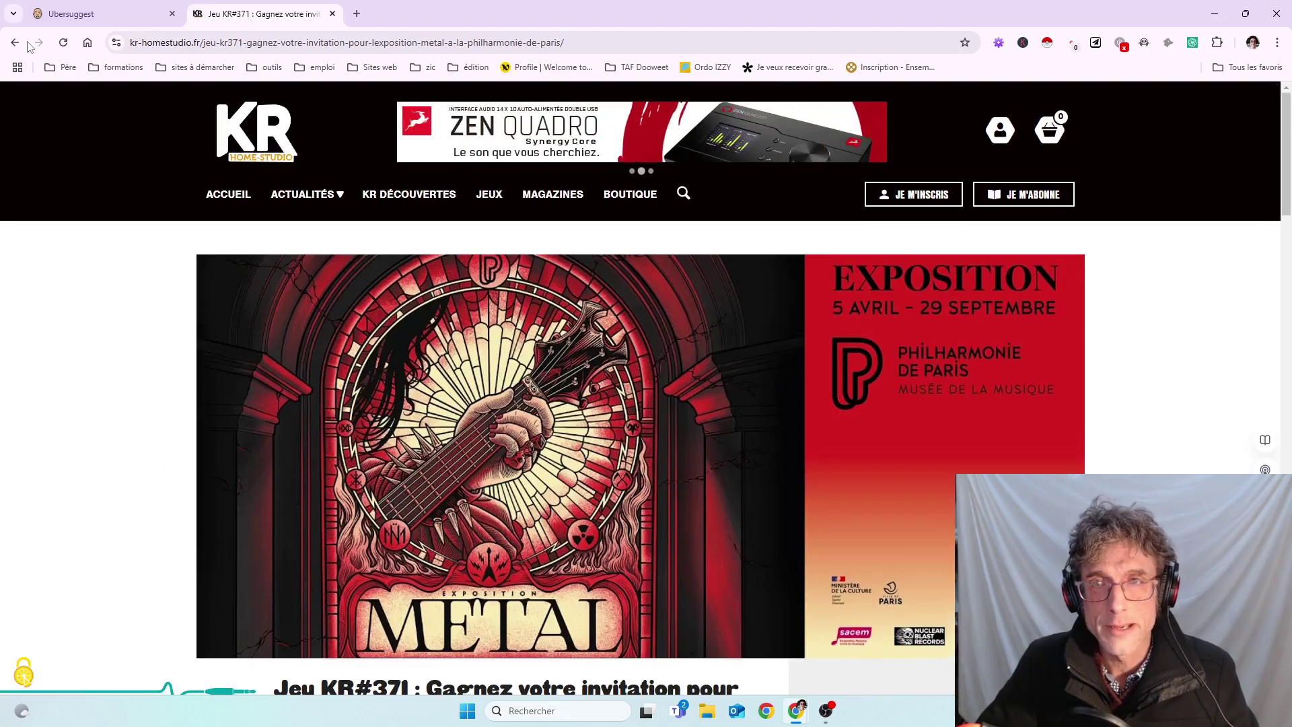
click(19, 44)
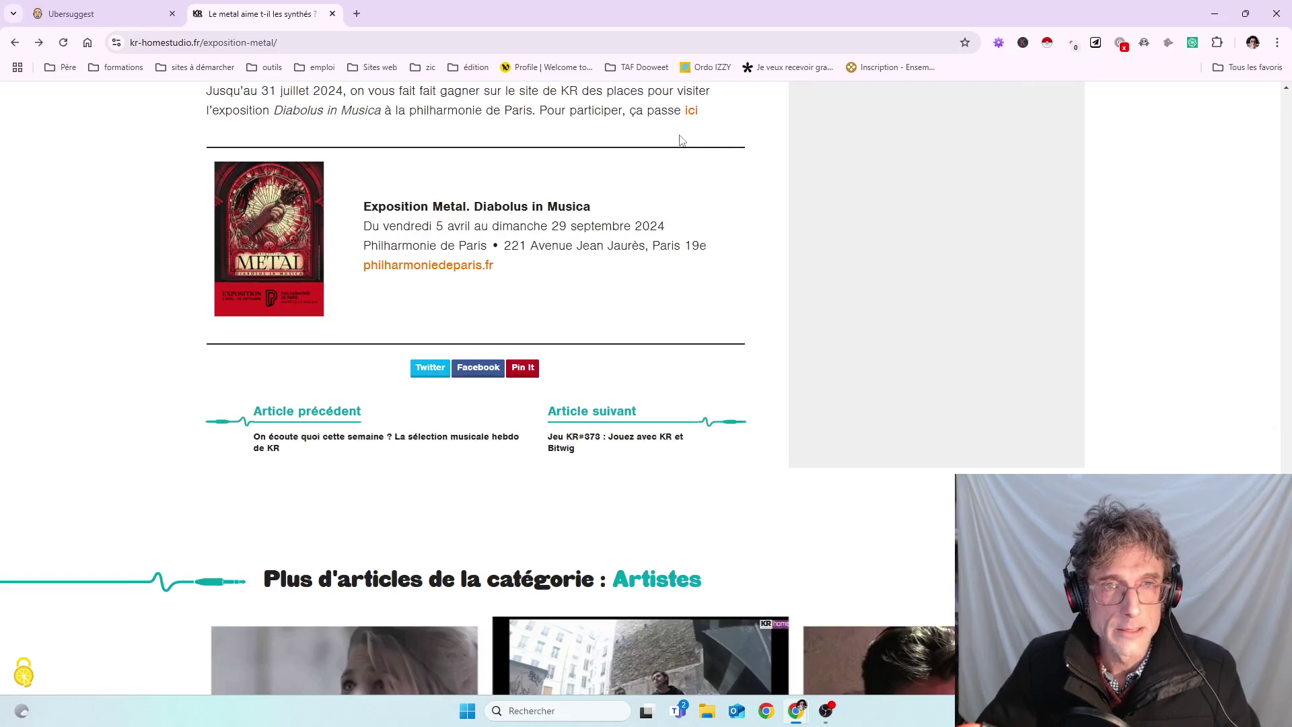
Reopen the contest page from the "ici" link and read down to its closing date and article links.
scroll(680, 148, up, 2)
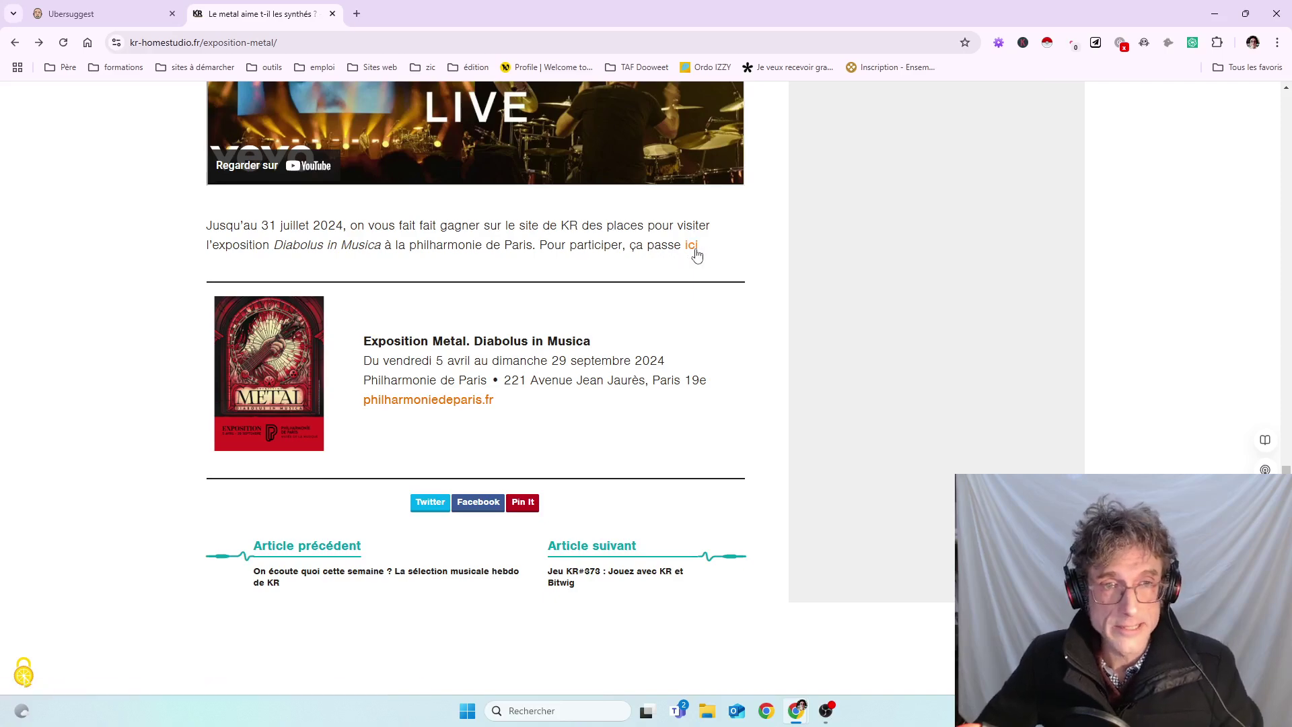
click(691, 247)
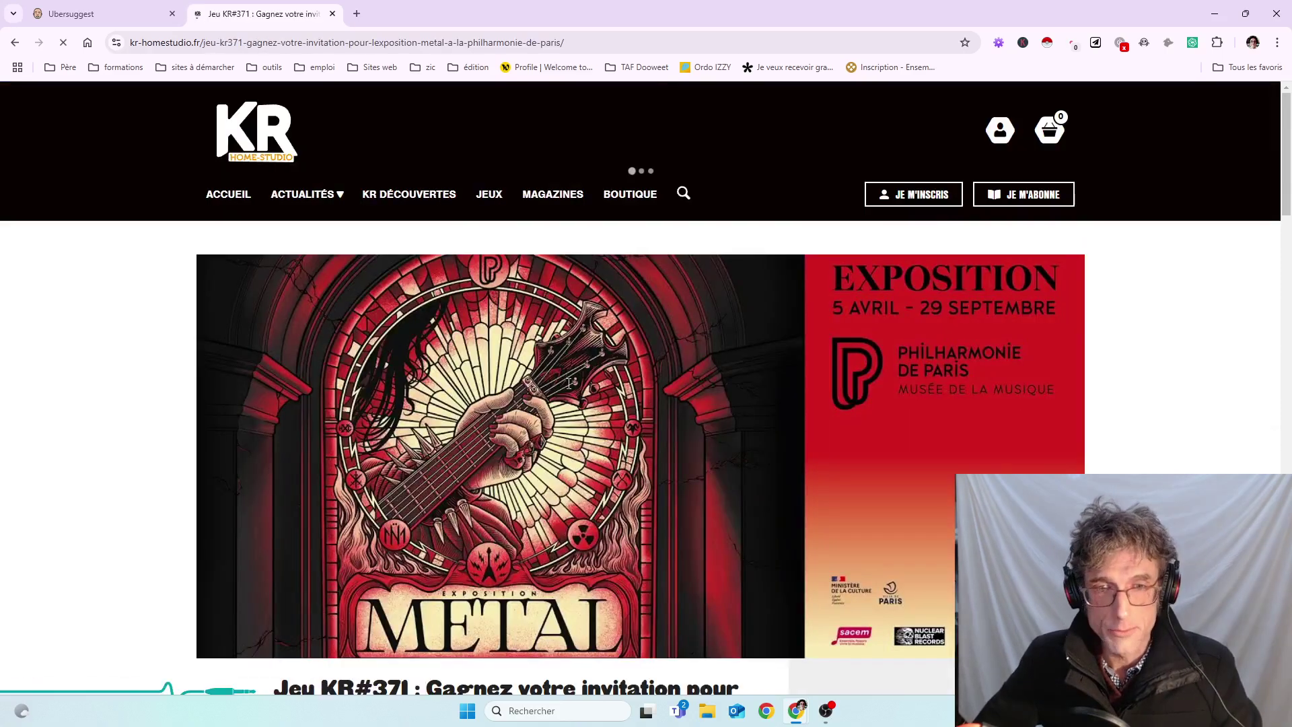
scroll(583, 374, down, 10)
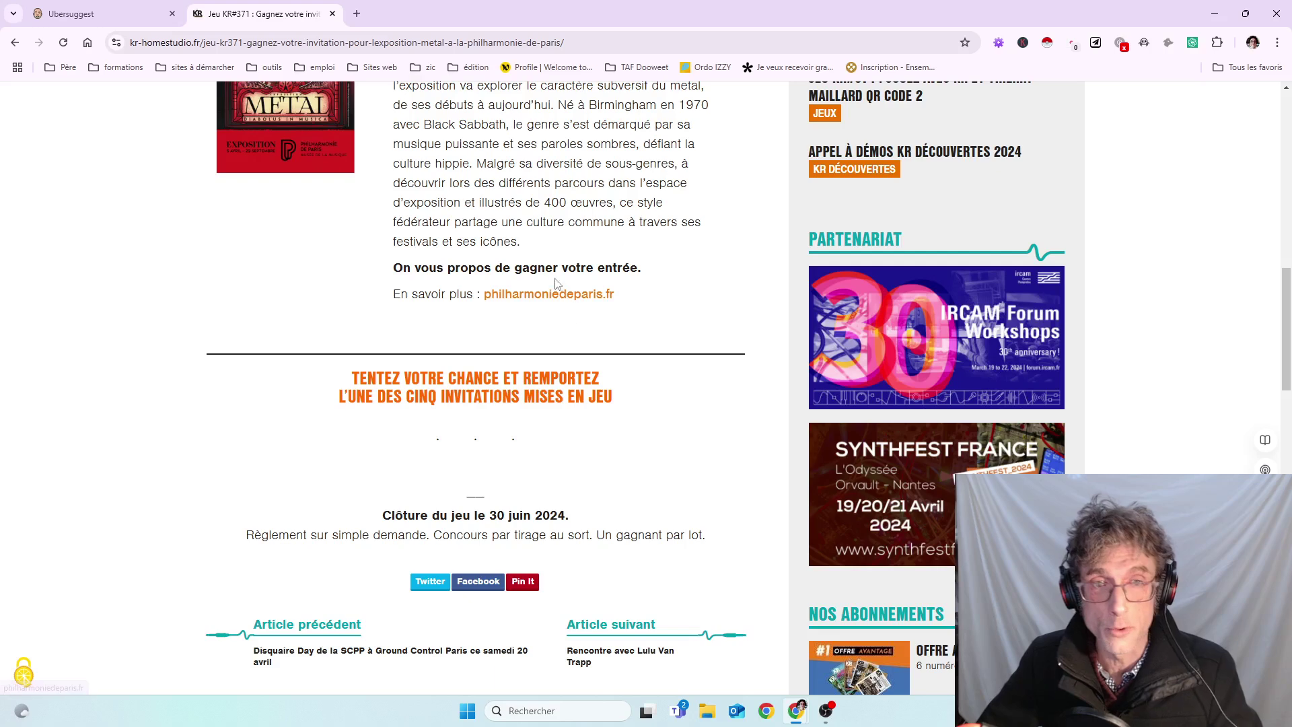
Switch to Ubersuggest and review the kr-homestudio.fr keywords ranking around positions 5 to 7.
click(118, 15)
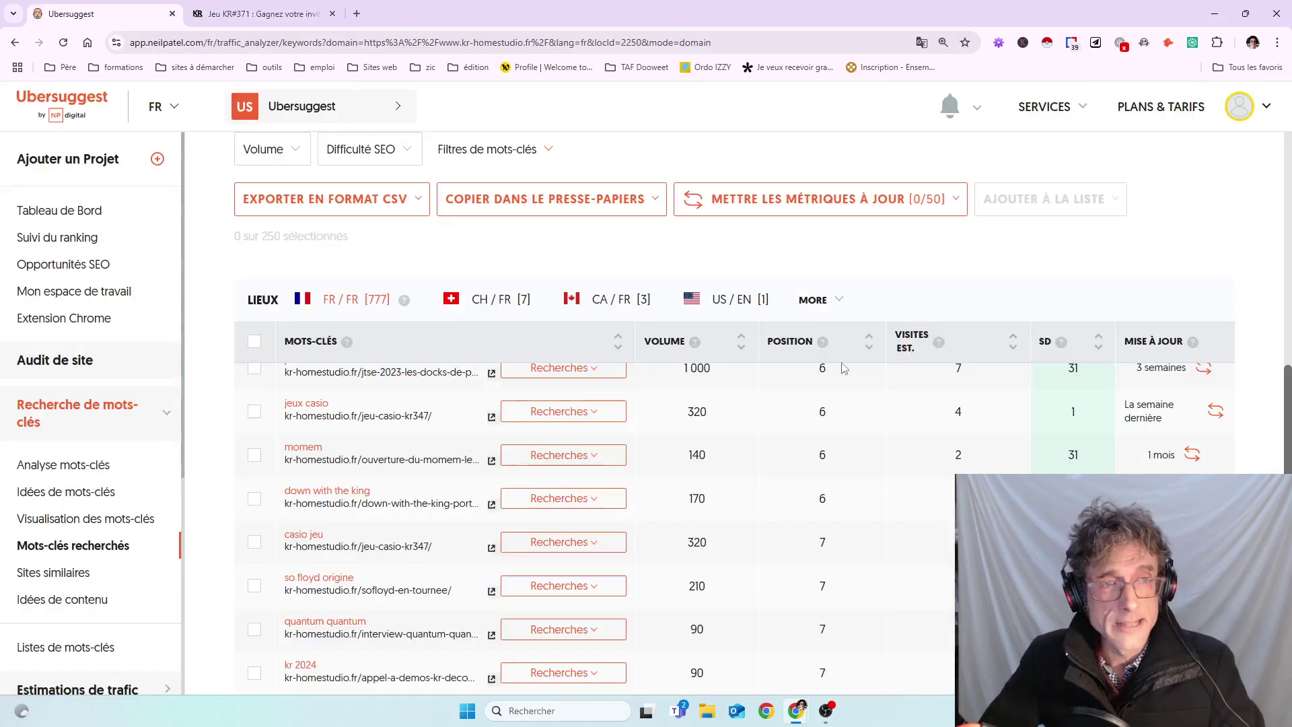
scroll(404, 454, up, 5)
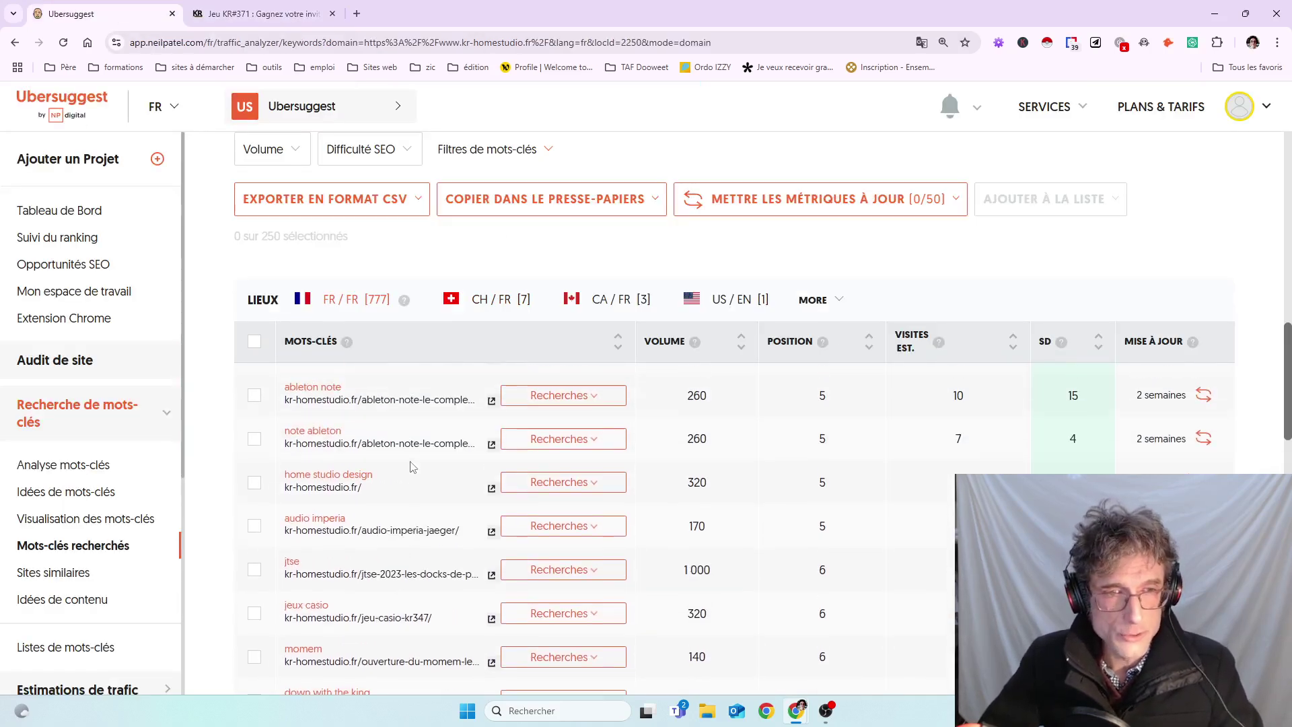
Switch back to the Jeu KR#371 contest page and re-examine its banner, title and introductory text.
key(ctrl+Tab)
scroll(601, 506, up, 12)
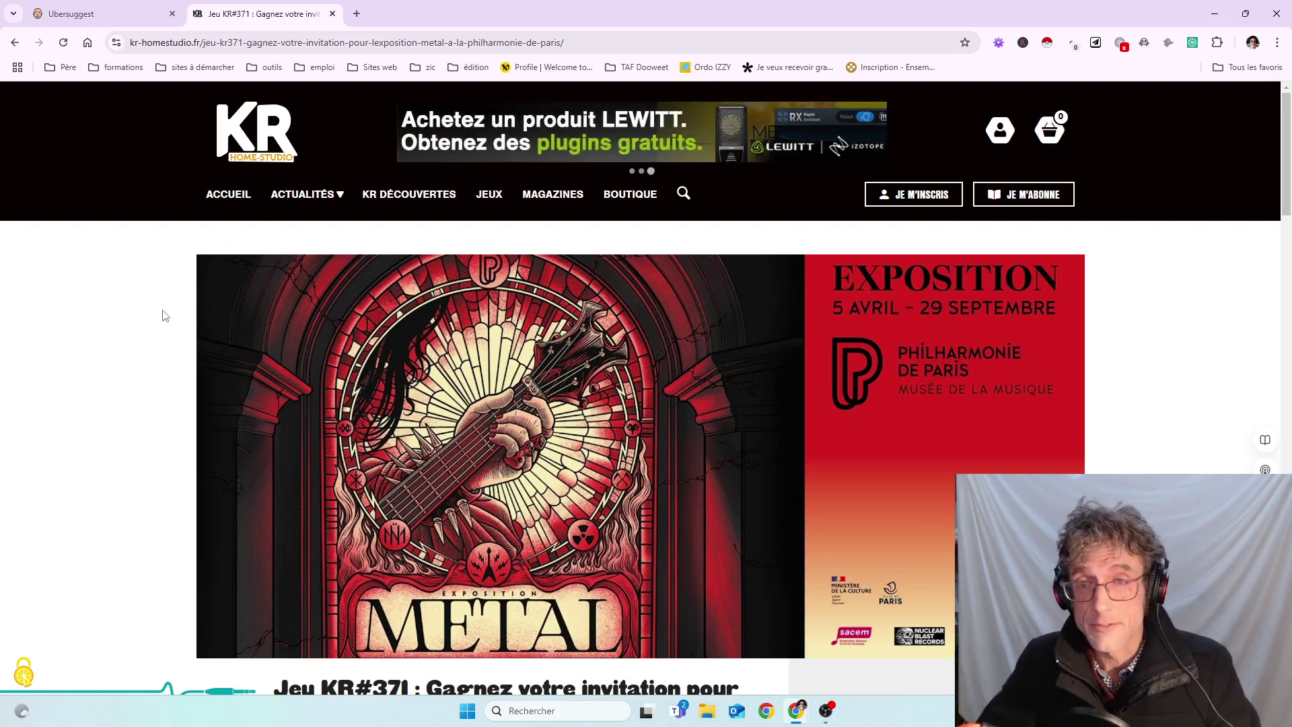
scroll(164, 316, down, 5)
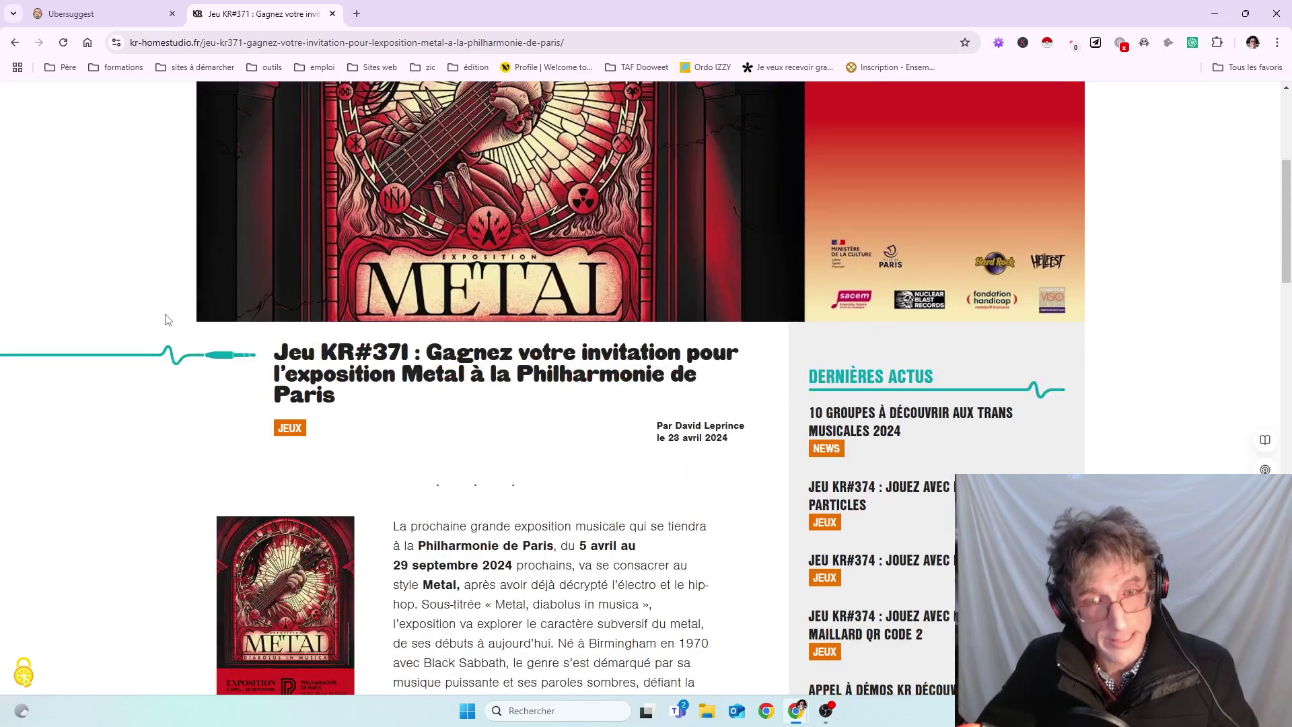
scroll(168, 319, down, 5)
scroll(167, 320, up, 10)
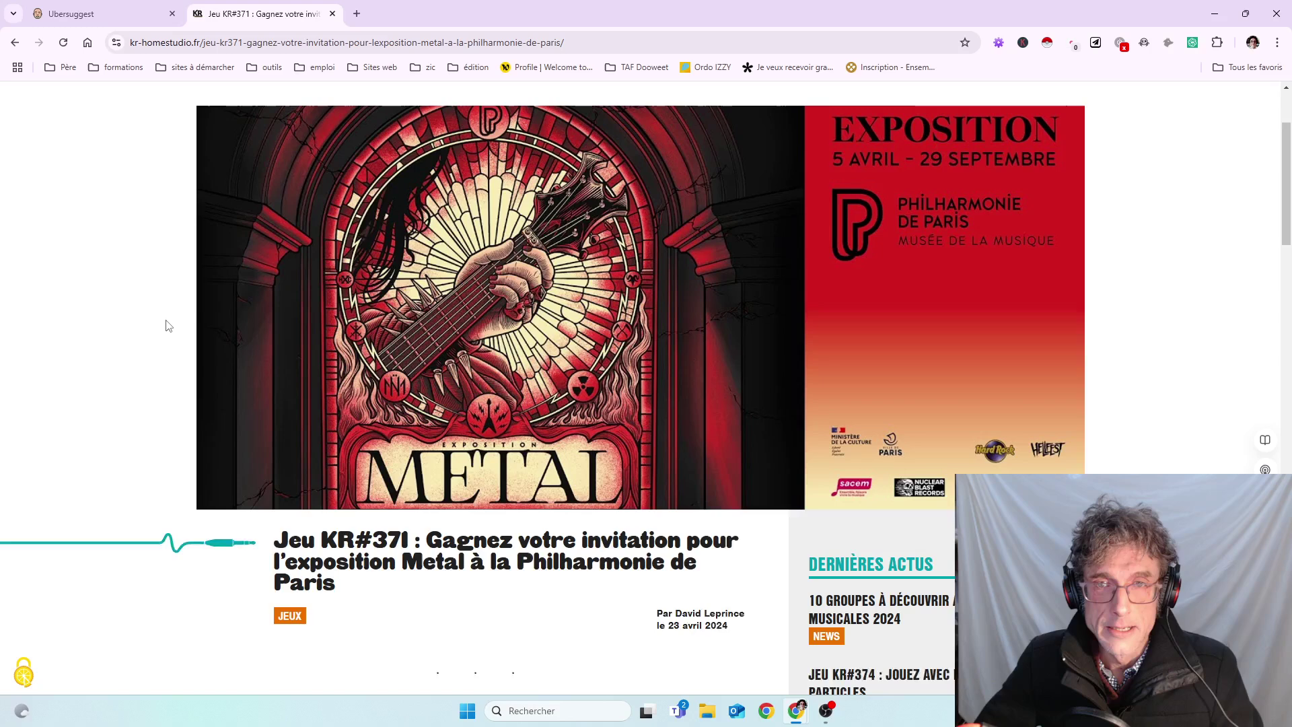